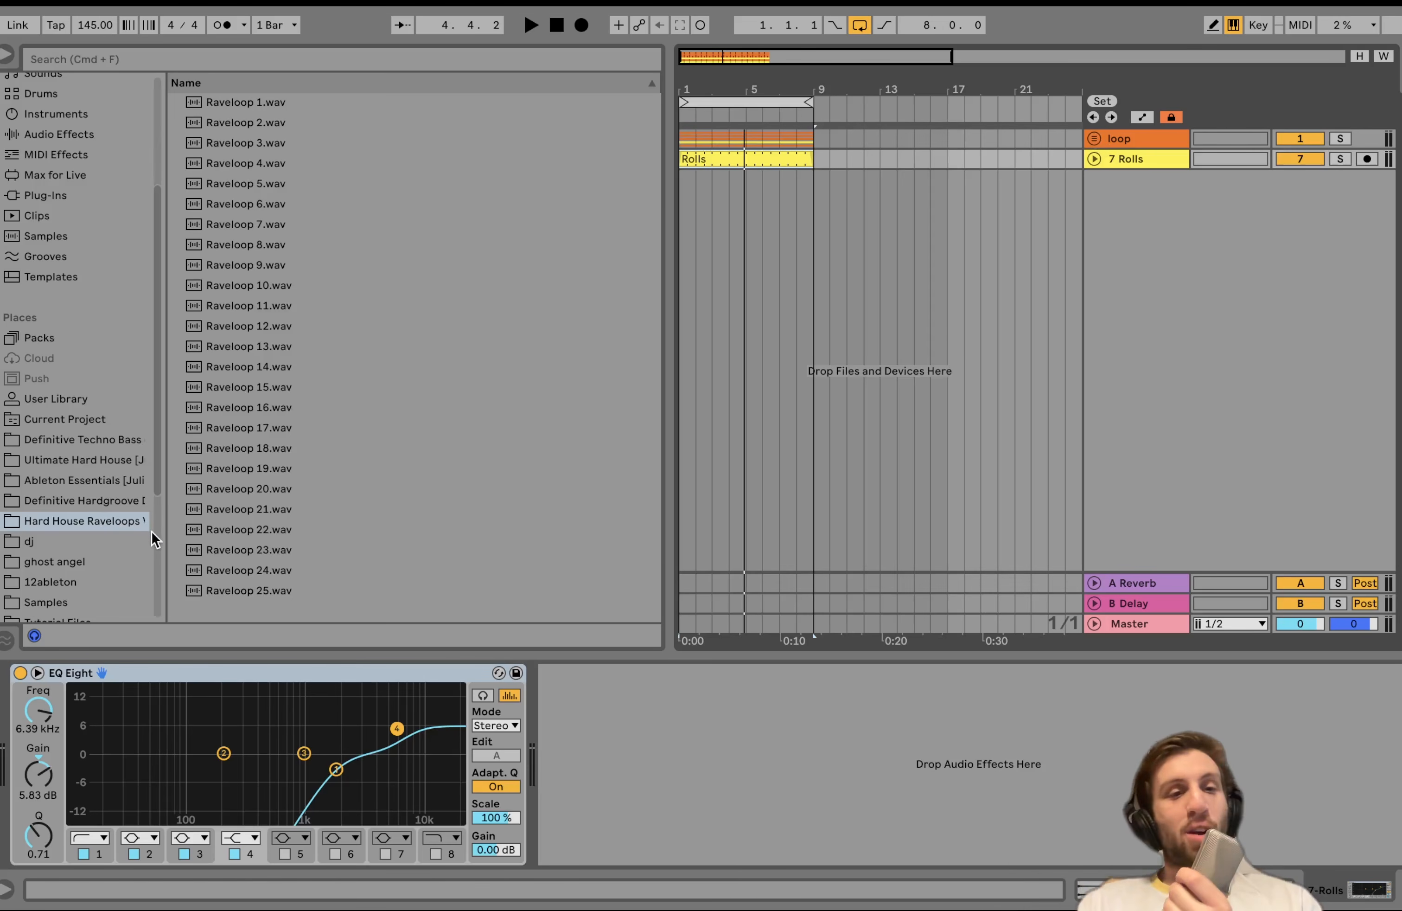
# Step: Preview Raveloop 1.wav and Raveloop 22.wav from the Hard House Raveloops folder, and unfold the loop group in the arrangement
pyautogui.click(243, 108)
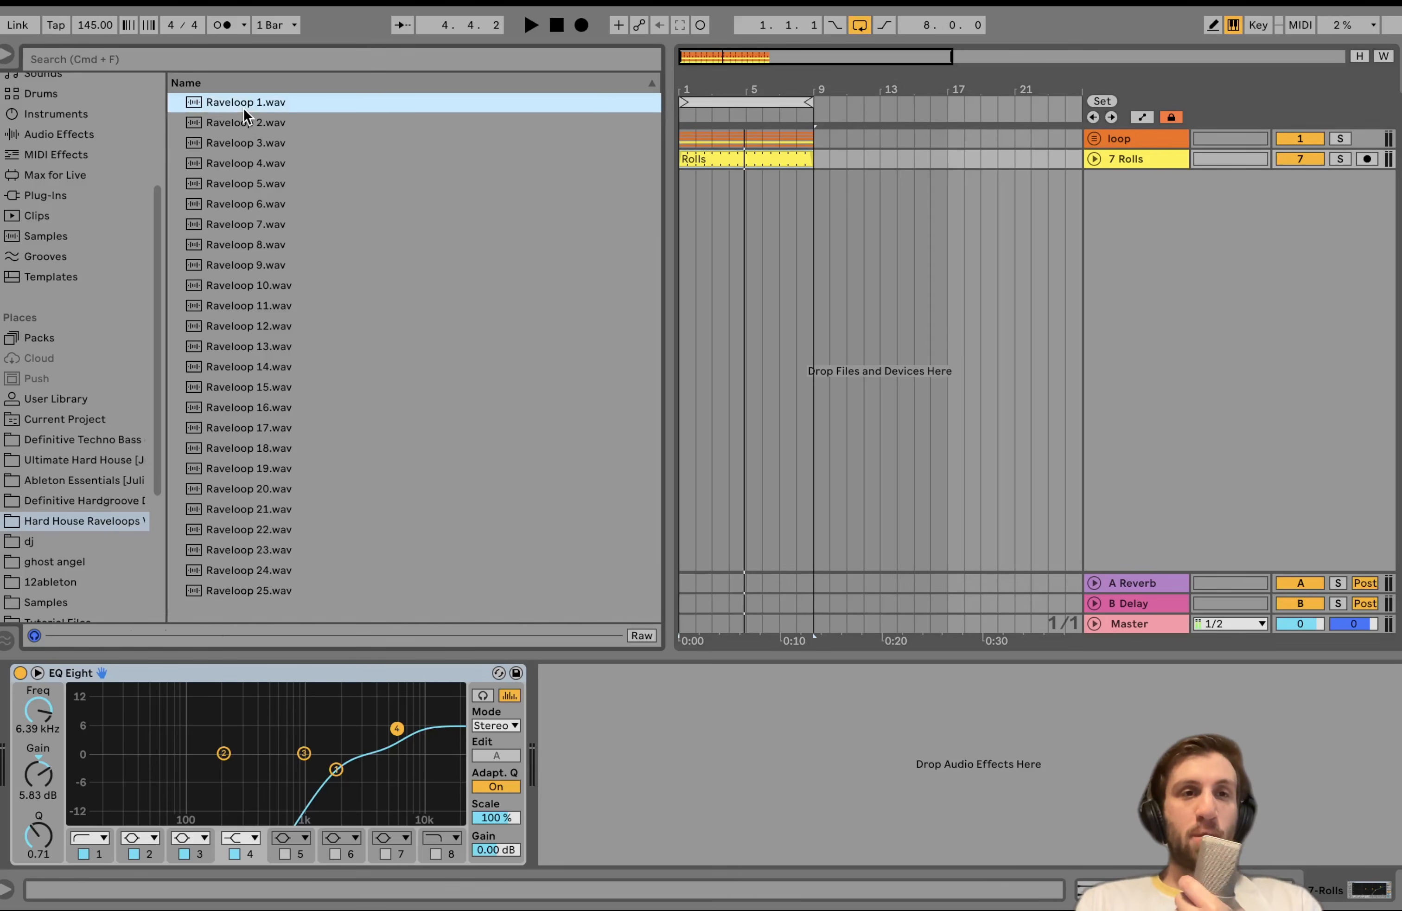
pyautogui.click(263, 537)
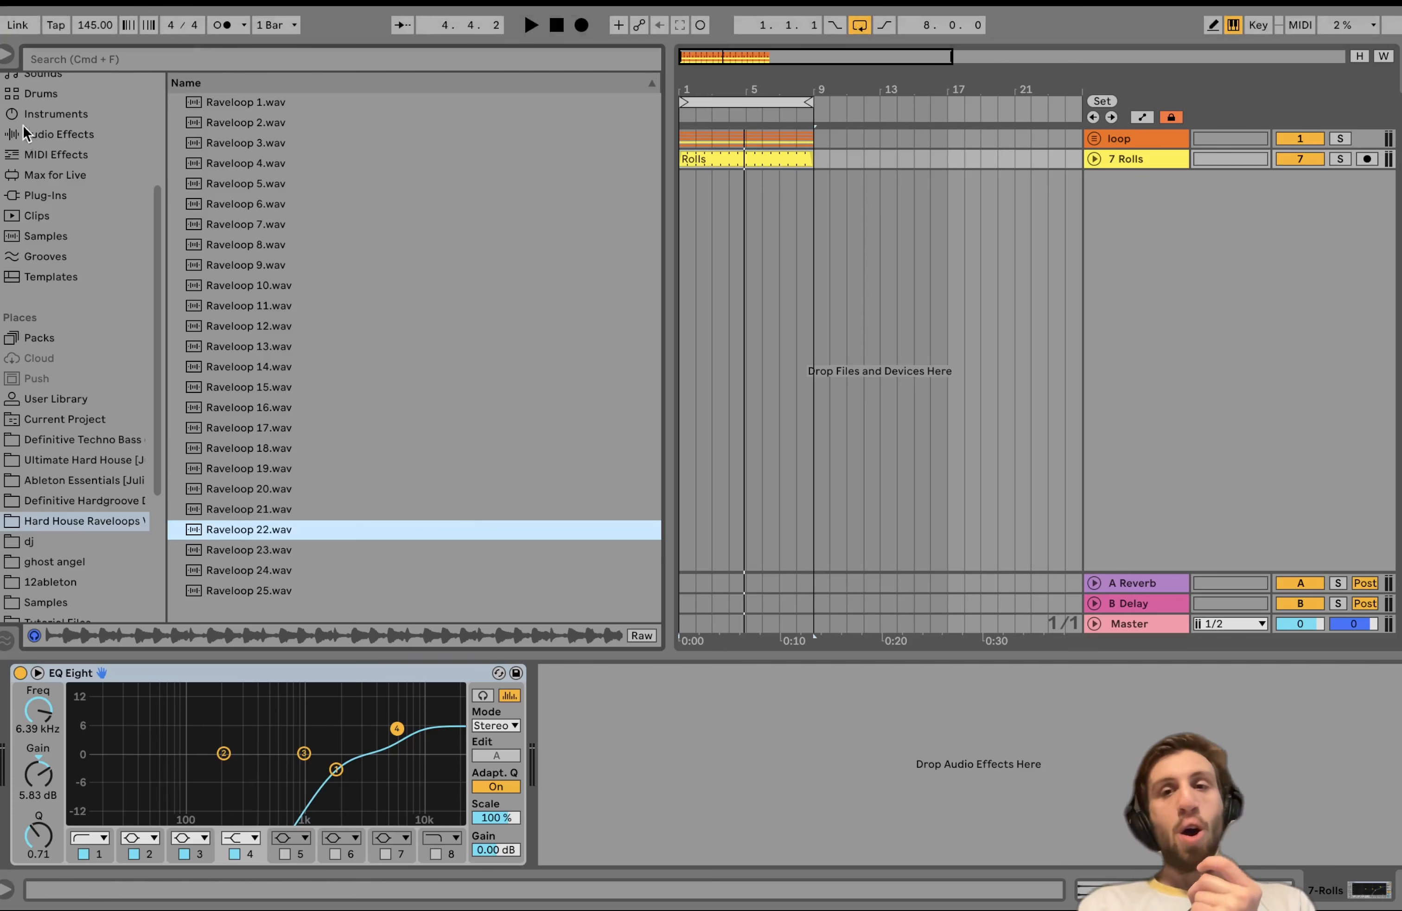
pyautogui.click(1094, 139)
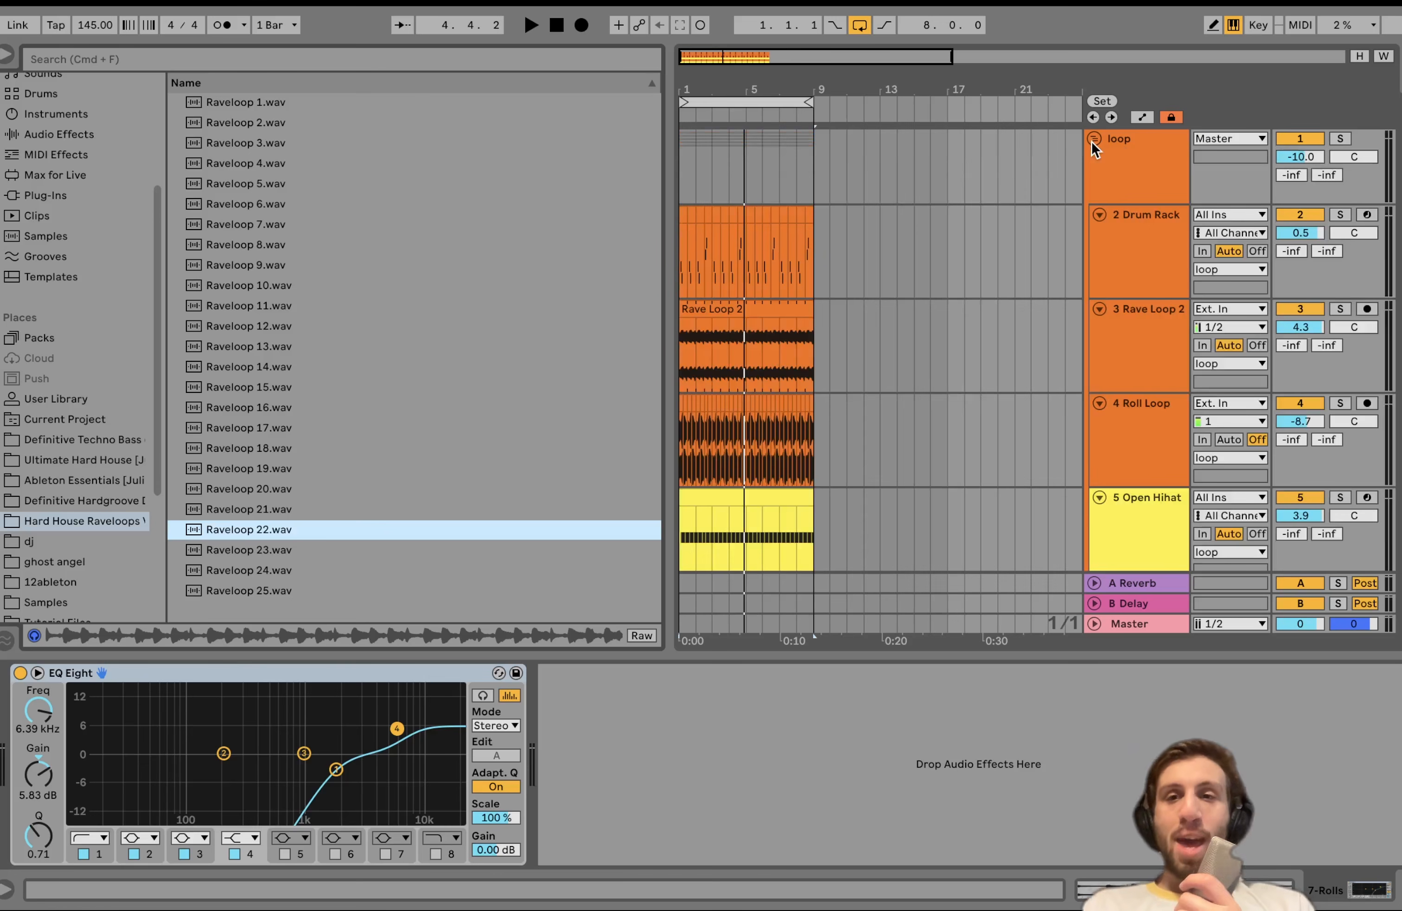
pyautogui.scroll(-5, 1109, 310)
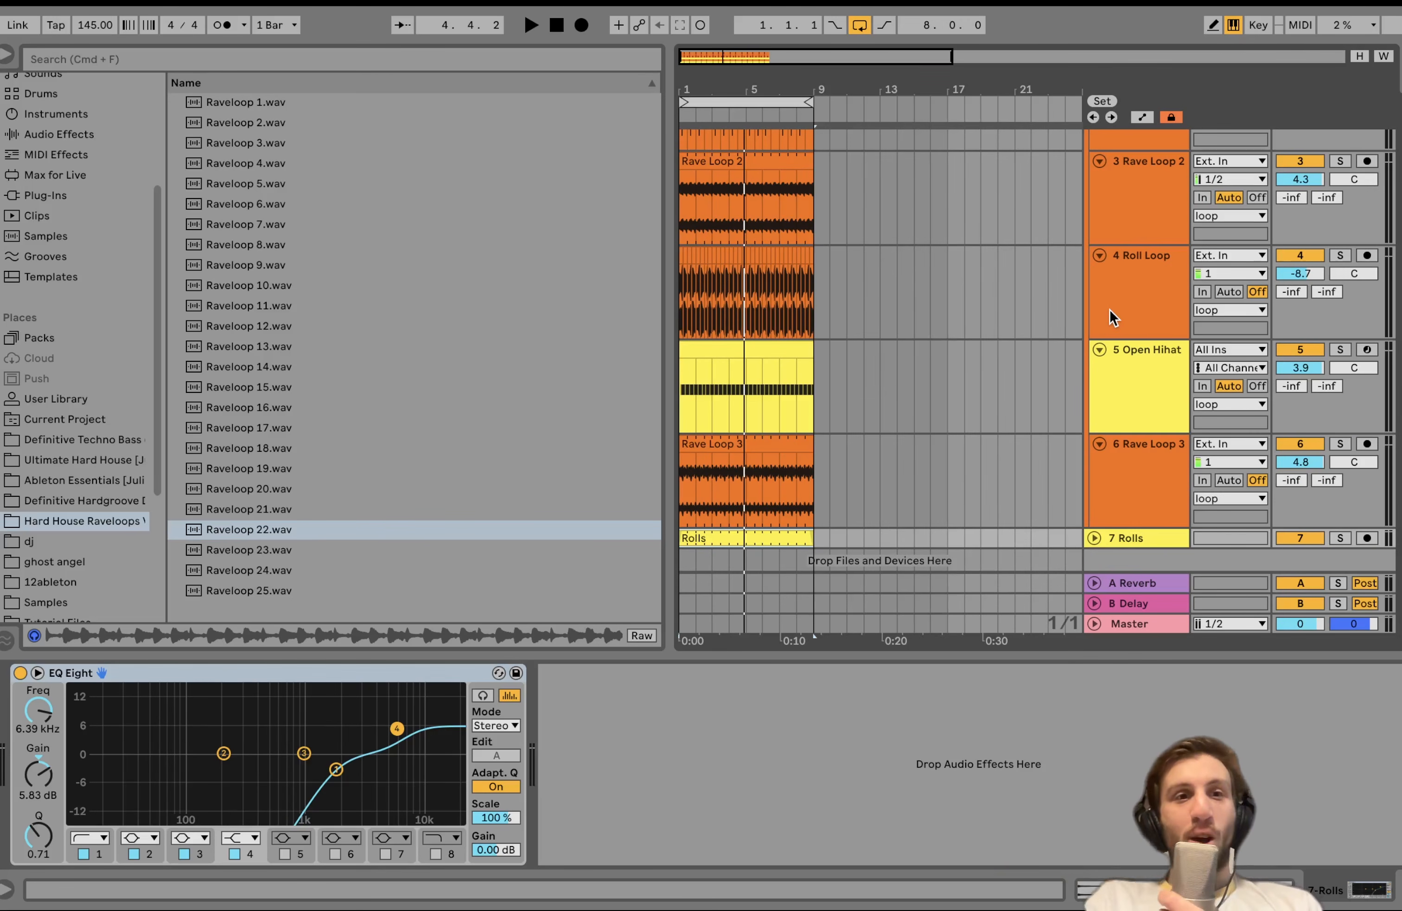
# Step: Preview Raveloop 19.wav, Raveloop 22.wav and Raveloop 18.wav, raising the preview volume on the Master track to 6.0 dB
pyautogui.click(283, 468)
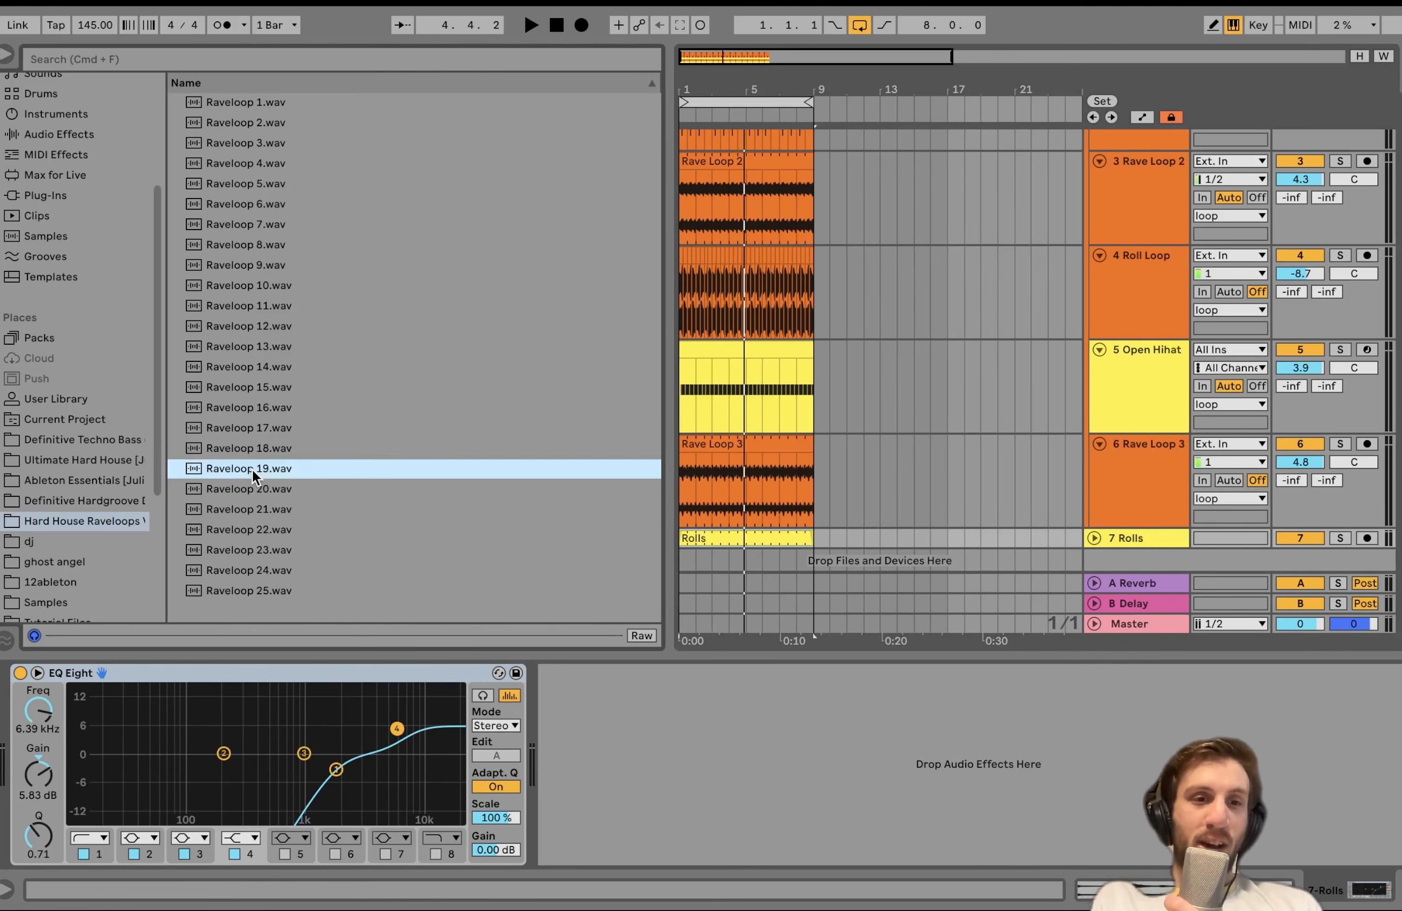
pyautogui.click(272, 532)
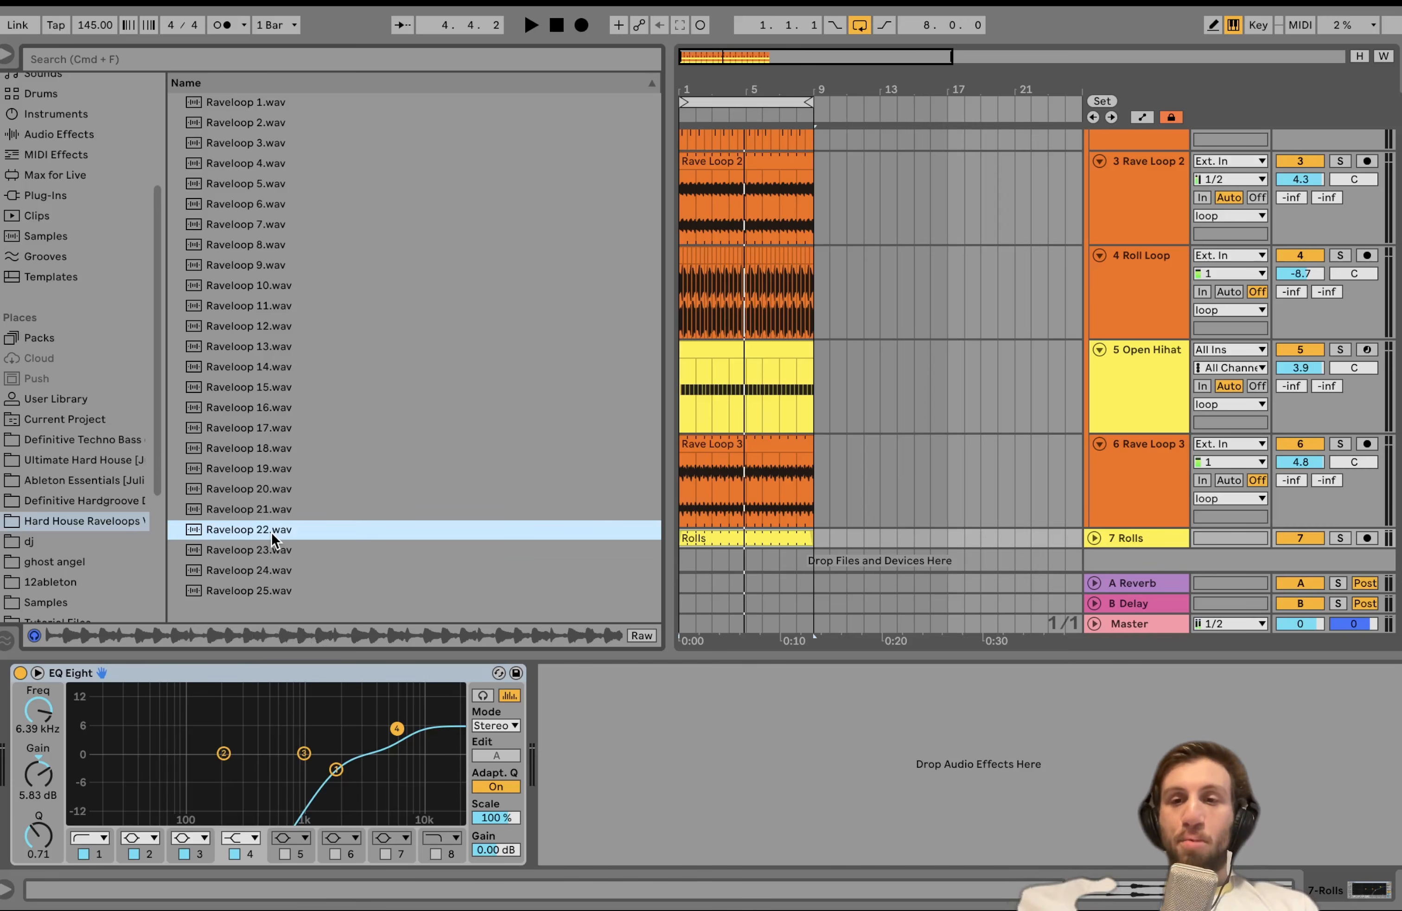
pyautogui.moveTo(1374, 633); pyautogui.dragTo(1366, 628)
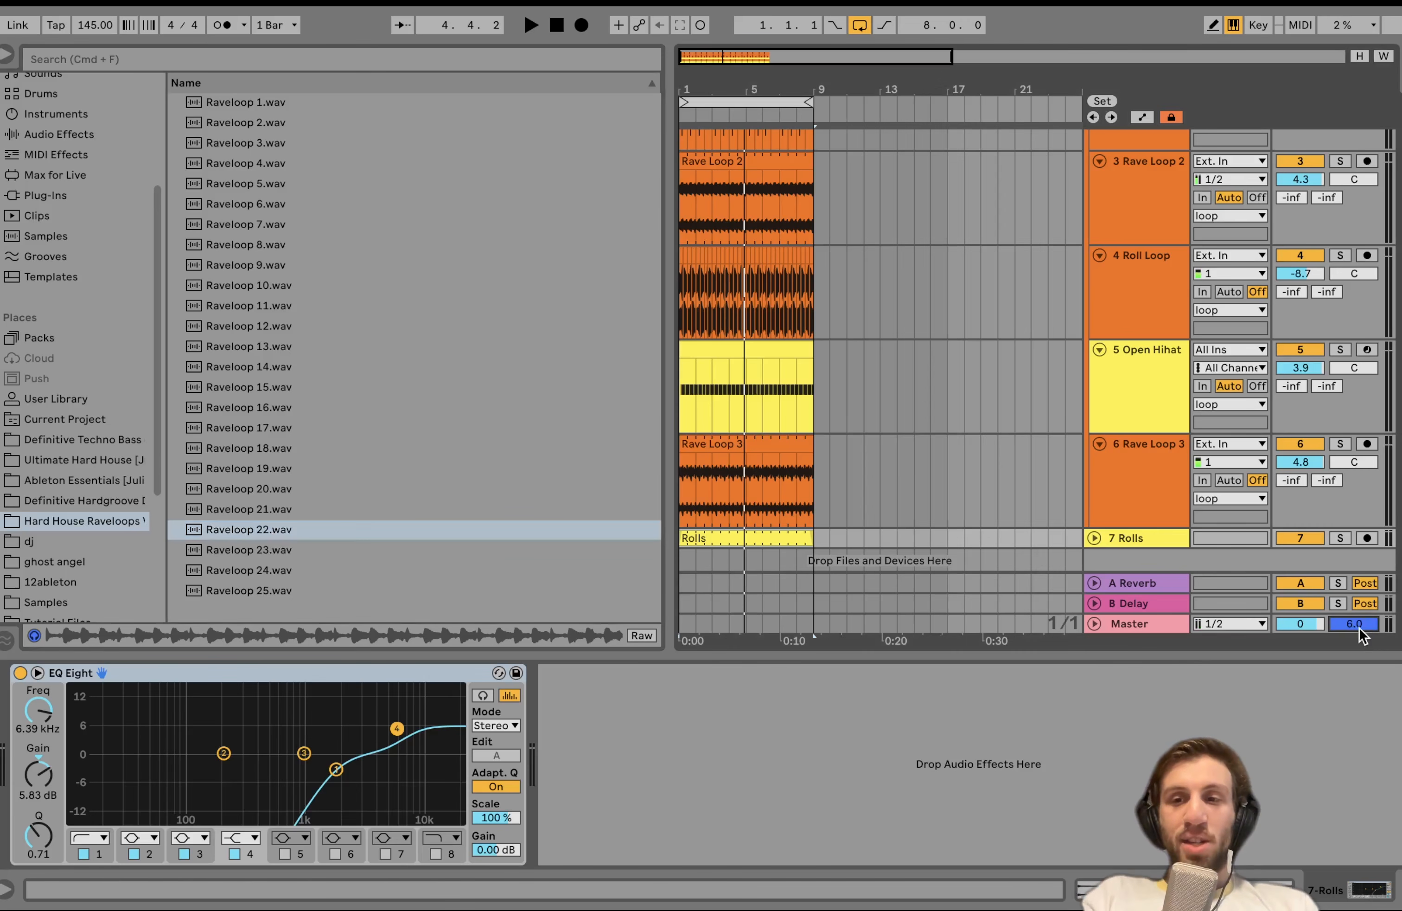
pyautogui.click(308, 455)
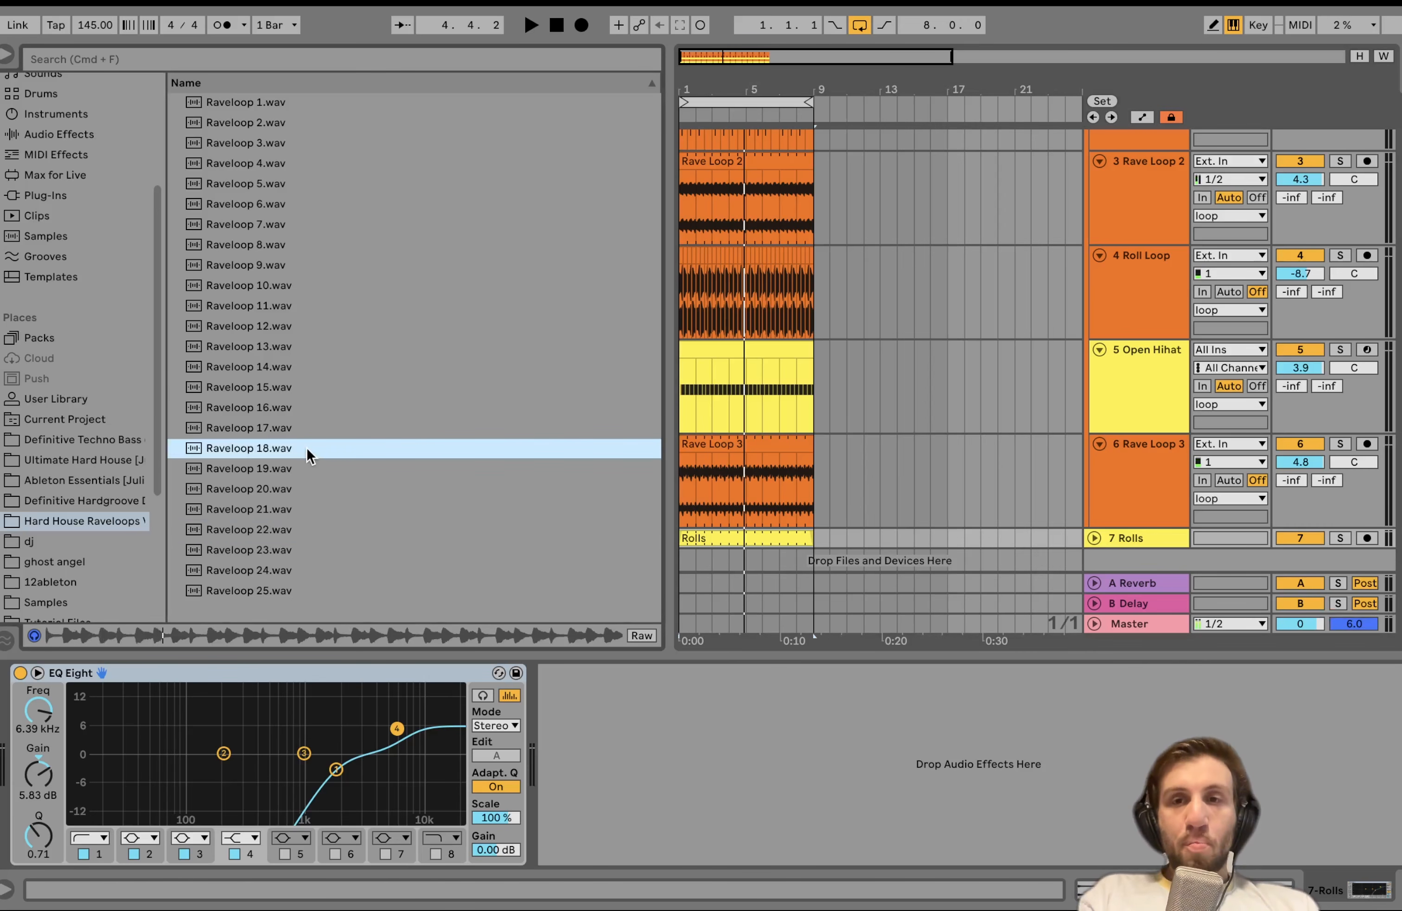
# Step: Solo the Open Hihat track in the loop group and play it from the start of the arrangement
pyautogui.click(807, 333)
pyautogui.scroll(3, 808, 333)
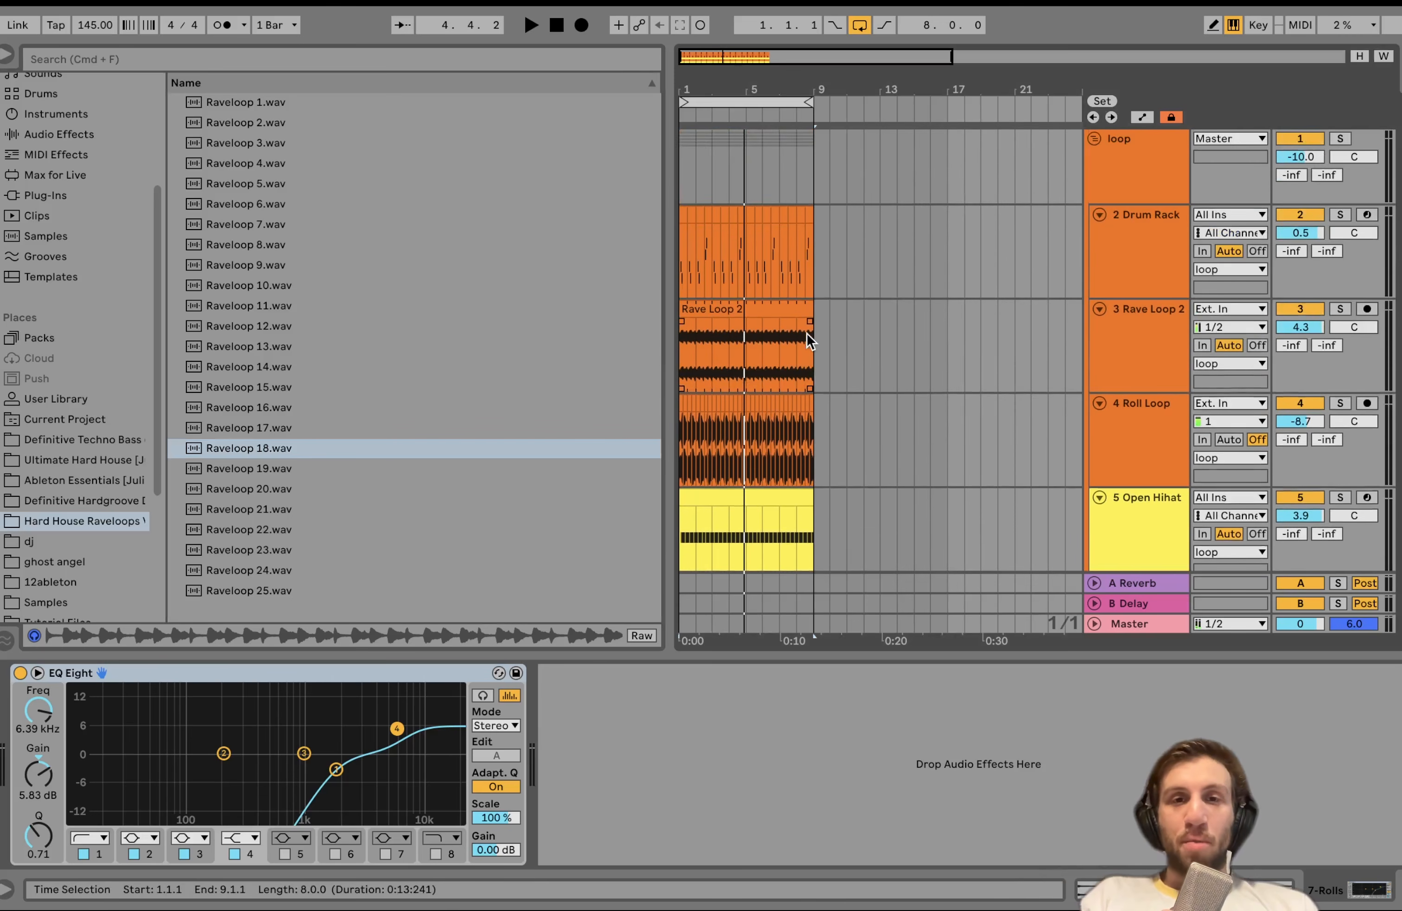
pyautogui.scroll(-3, 807, 333)
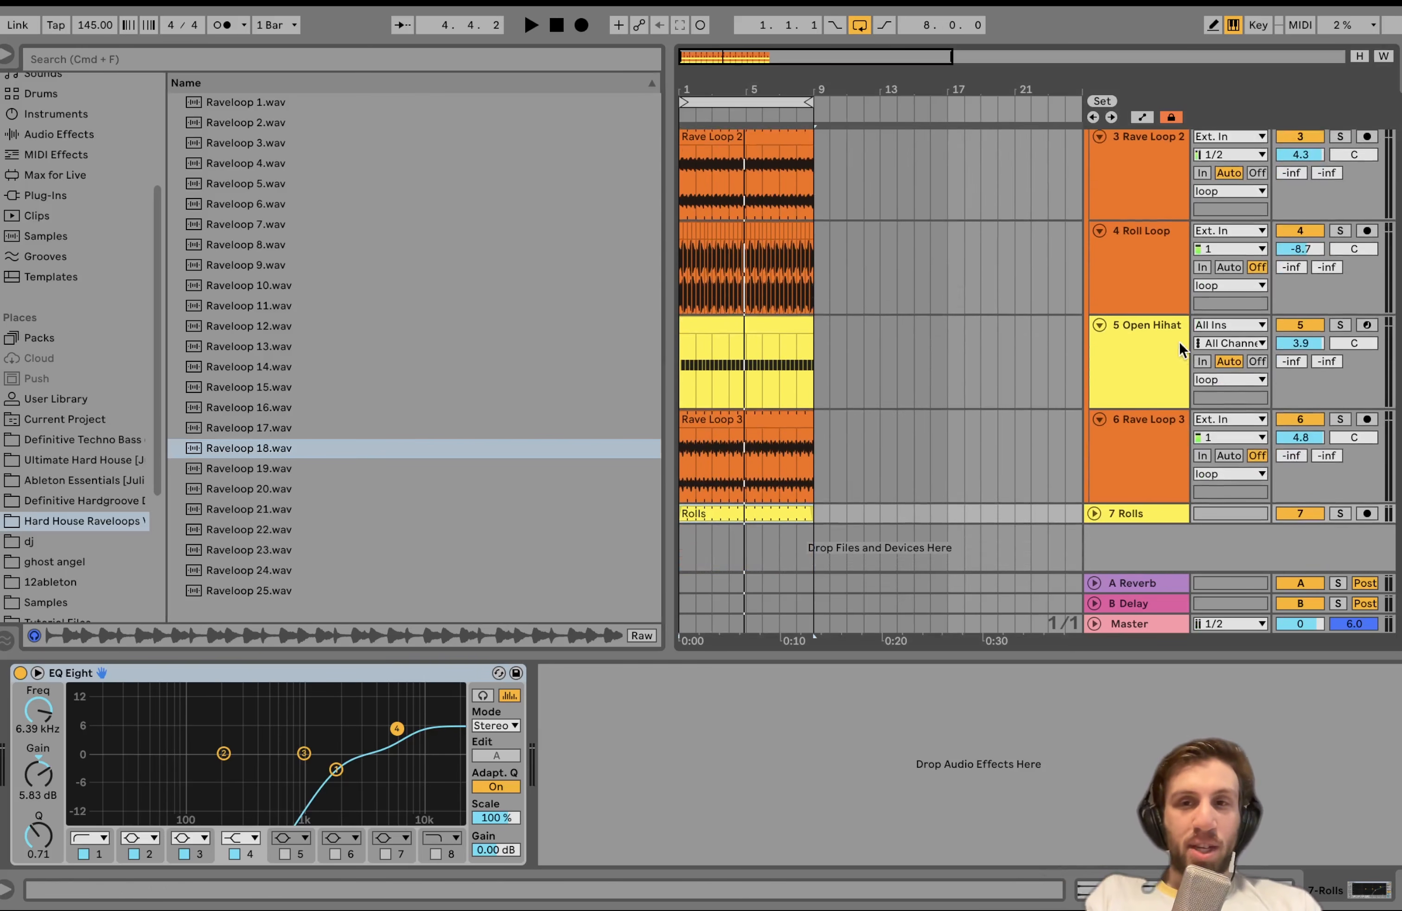
pyautogui.scroll(4, 1148, 349)
pyautogui.scroll(-5, 1149, 349)
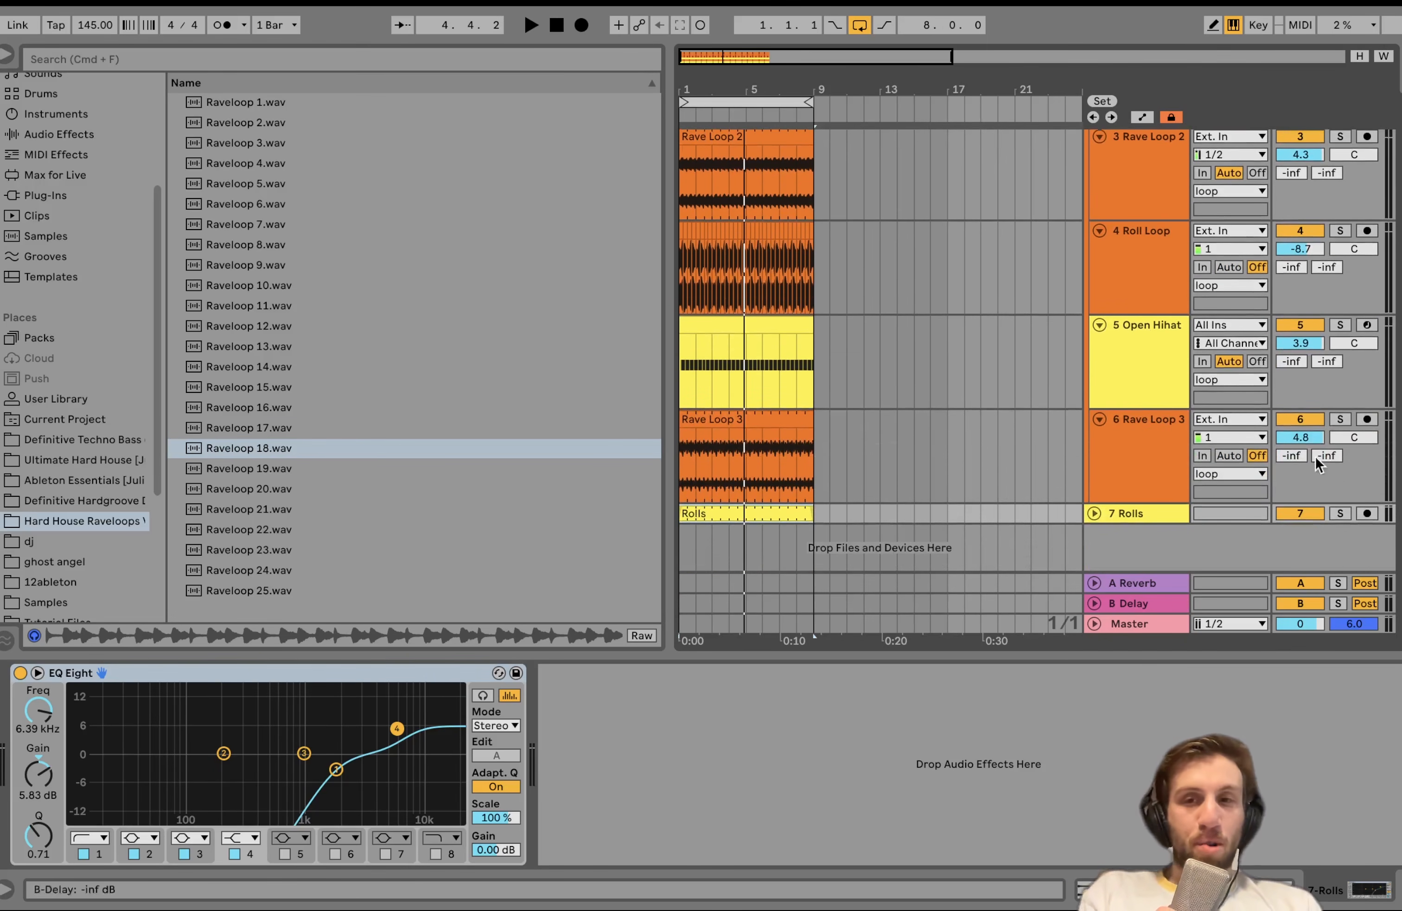
pyautogui.click(1337, 325)
pyautogui.press('space')
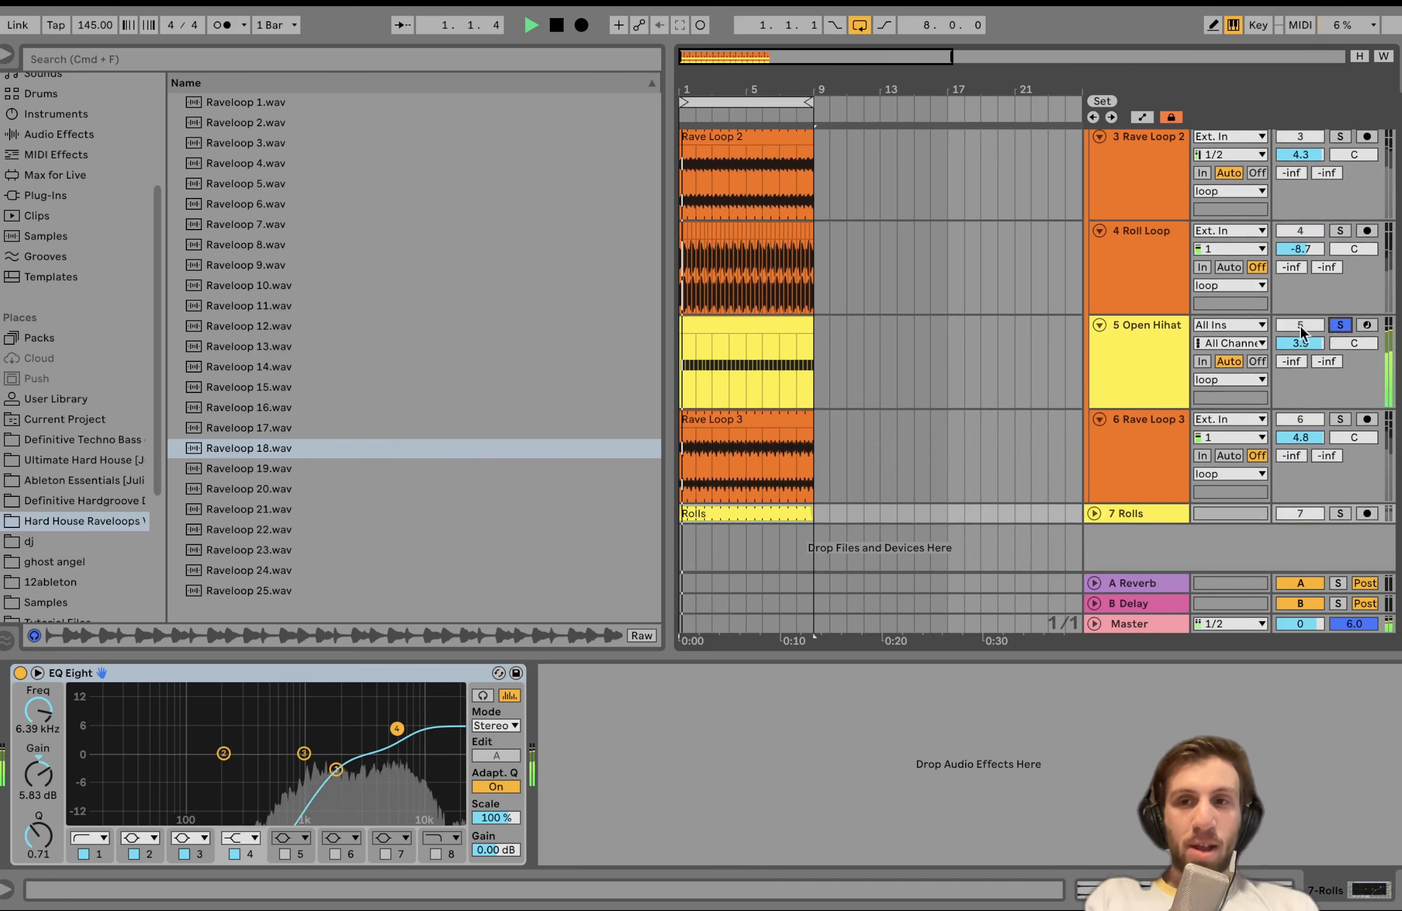
# Step: Move the Open Hihat track to the top of the loop group, above the Drum Rack track
pyautogui.click(1140, 365)
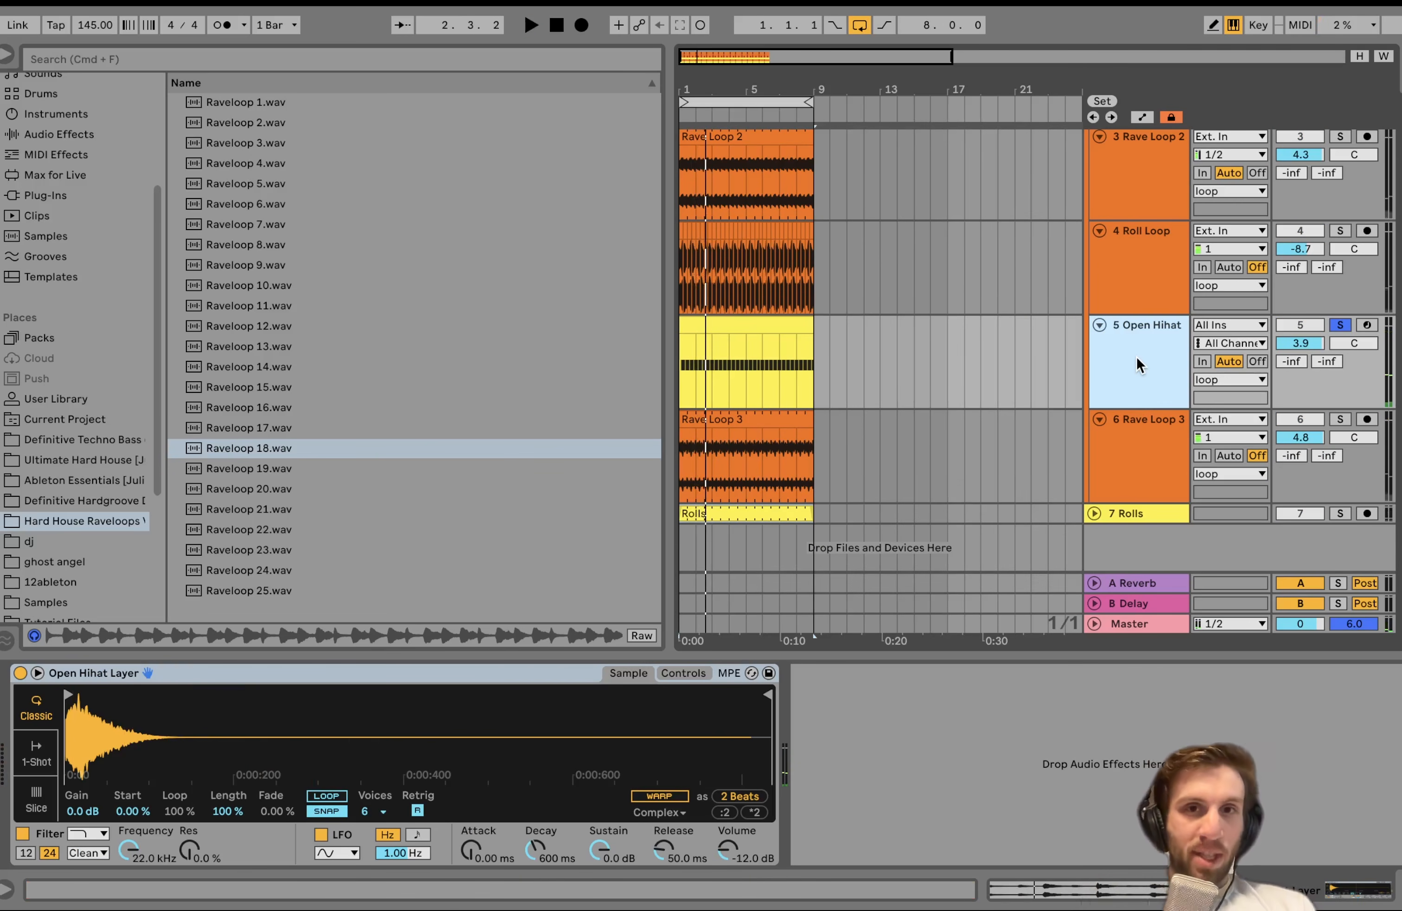
pyautogui.scroll(5, 1136, 358)
pyautogui.scroll(-3, 1136, 357)
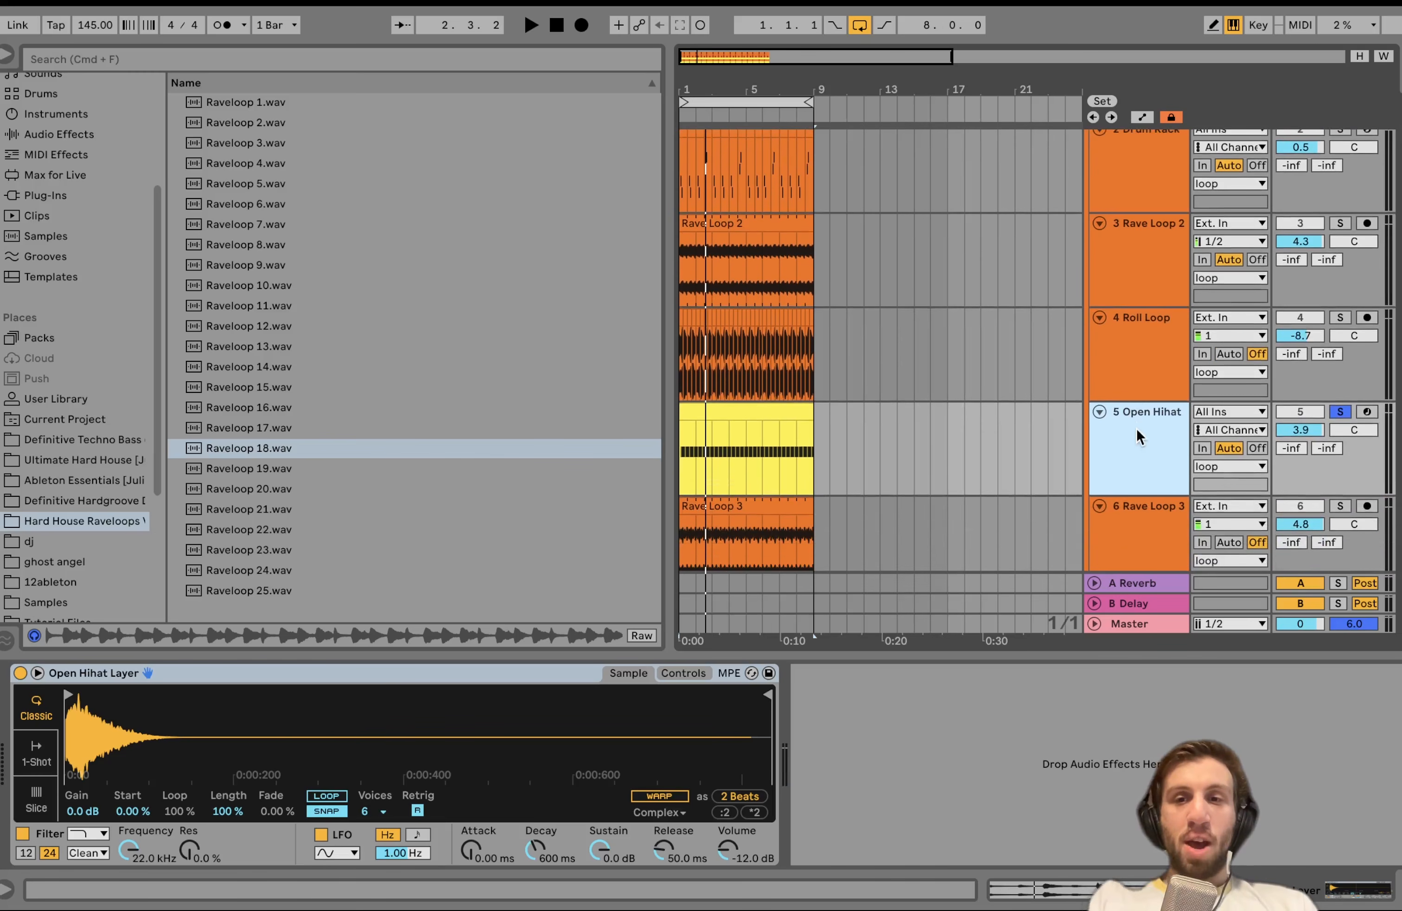
pyautogui.moveTo(1136, 155); pyautogui.dragTo(1133, 151)
pyautogui.scroll(2, 1133, 151)
# Step: Listen to the soloed Open Hihat track and examine its sample waveform up close in the sampler
pyautogui.press('space')
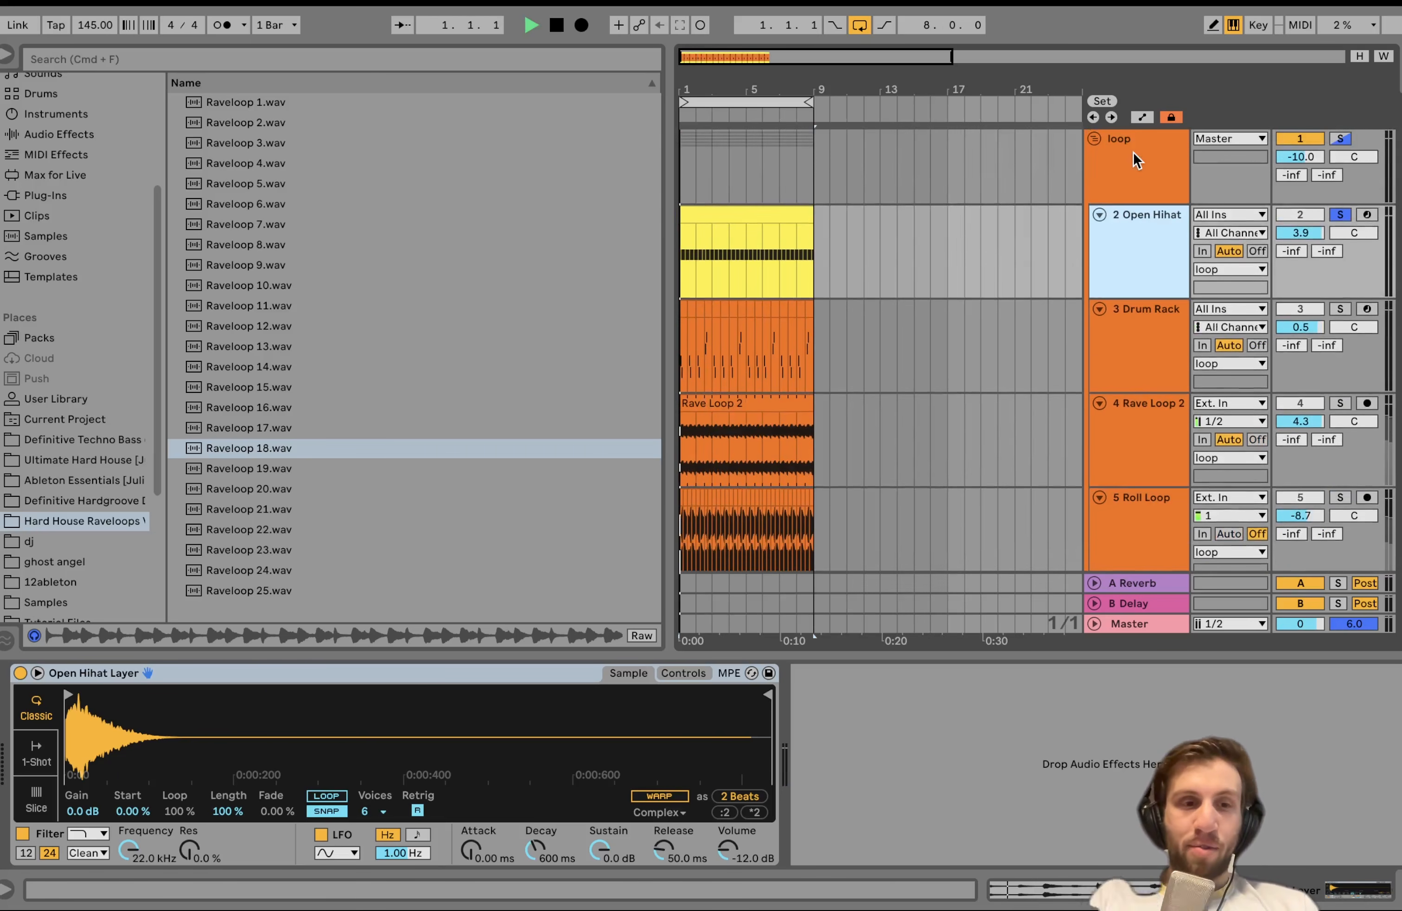
pyautogui.press('space')
pyautogui.moveTo(81, 769)
pyautogui.mouseDown()
pyautogui.moveTo(82, 846)
pyautogui.moveTo(82, 787)
pyautogui.moveTo(65, 768)
pyautogui.mouseUp()
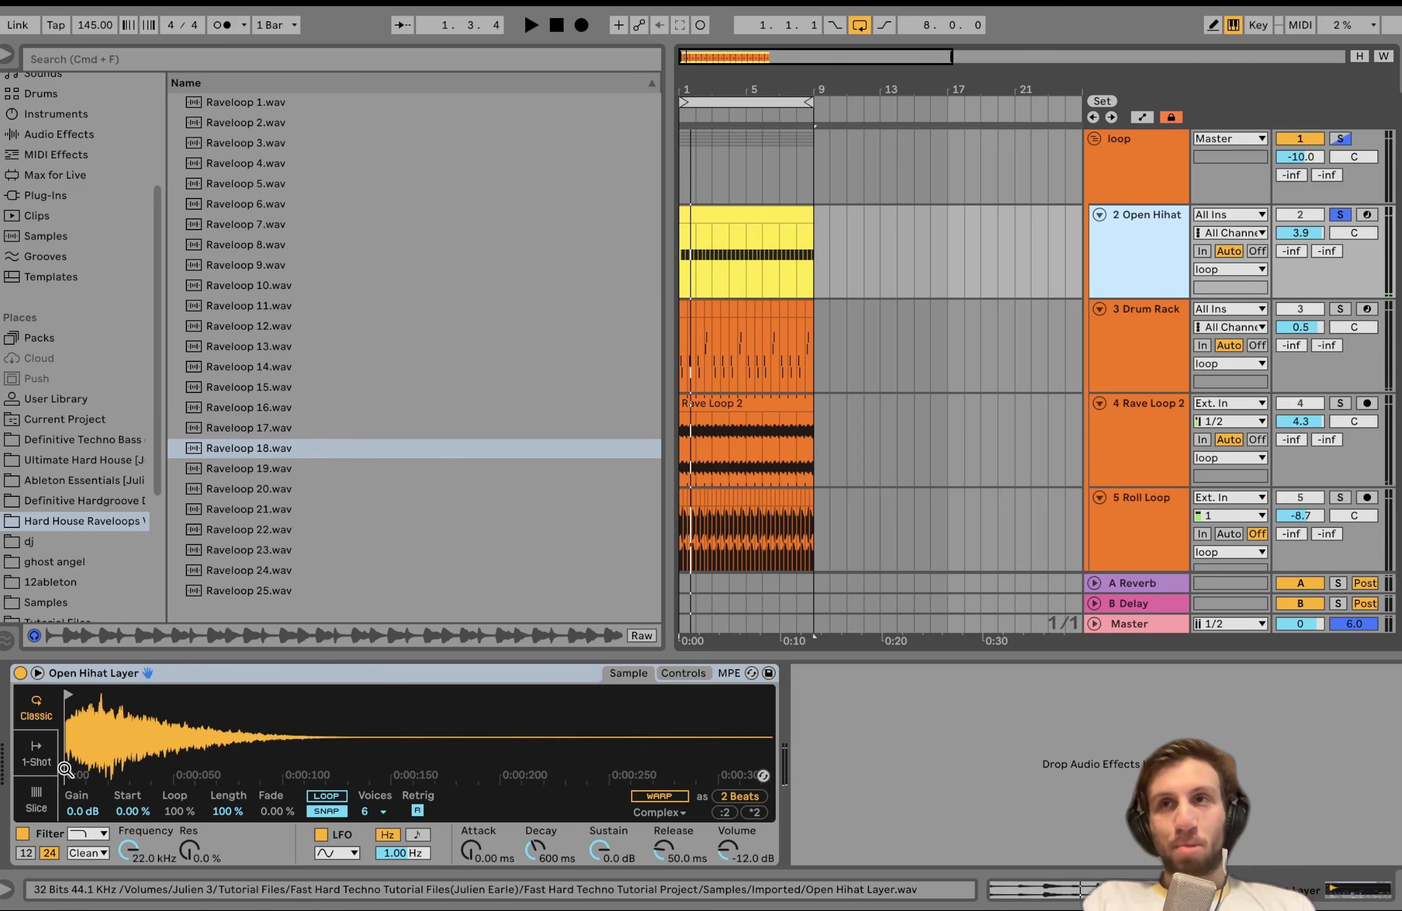
pyautogui.press('space')
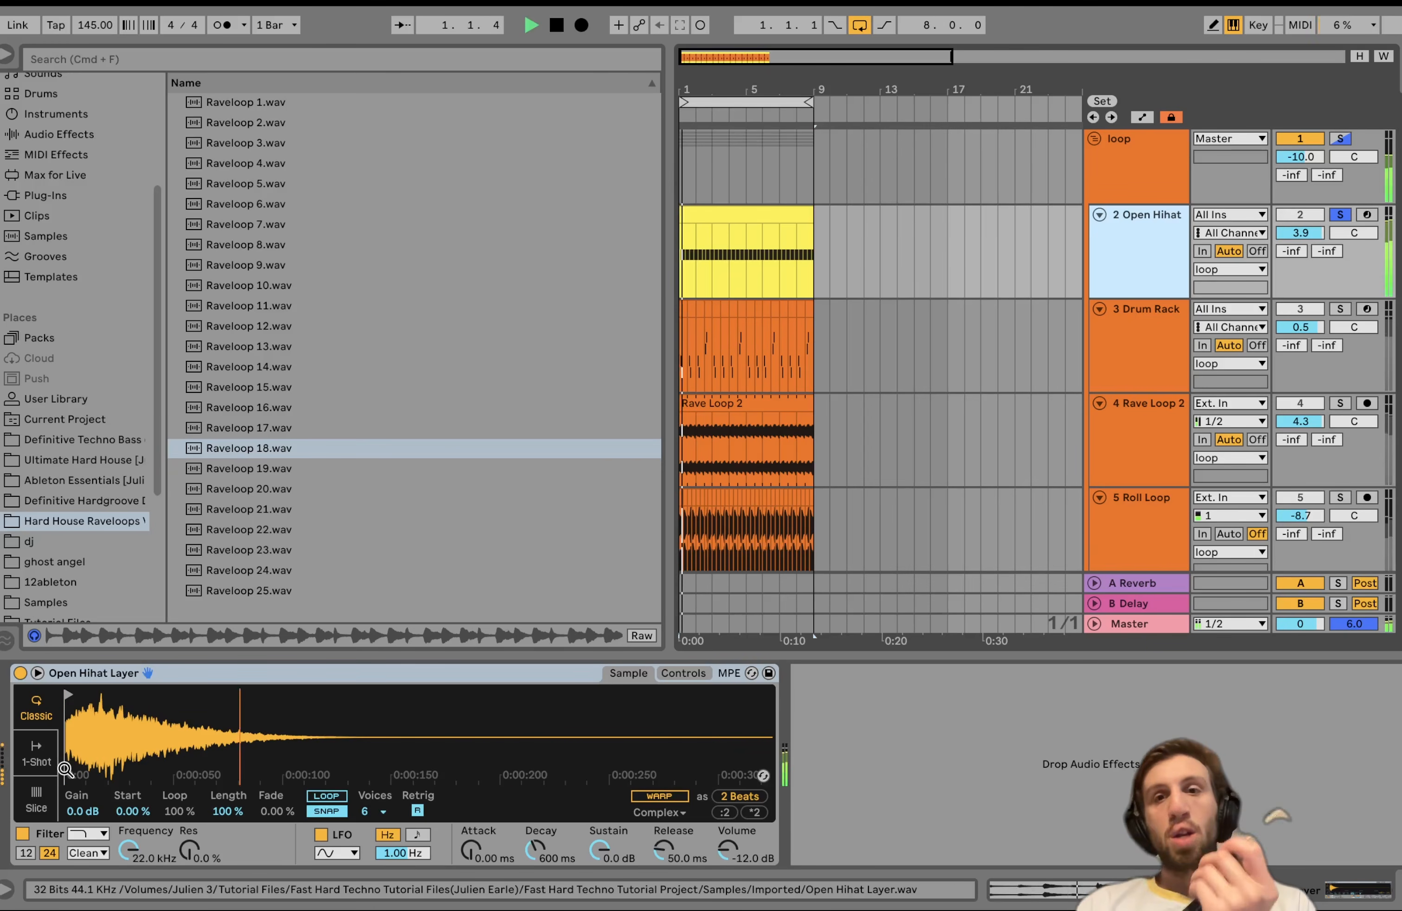
pyautogui.press('space')
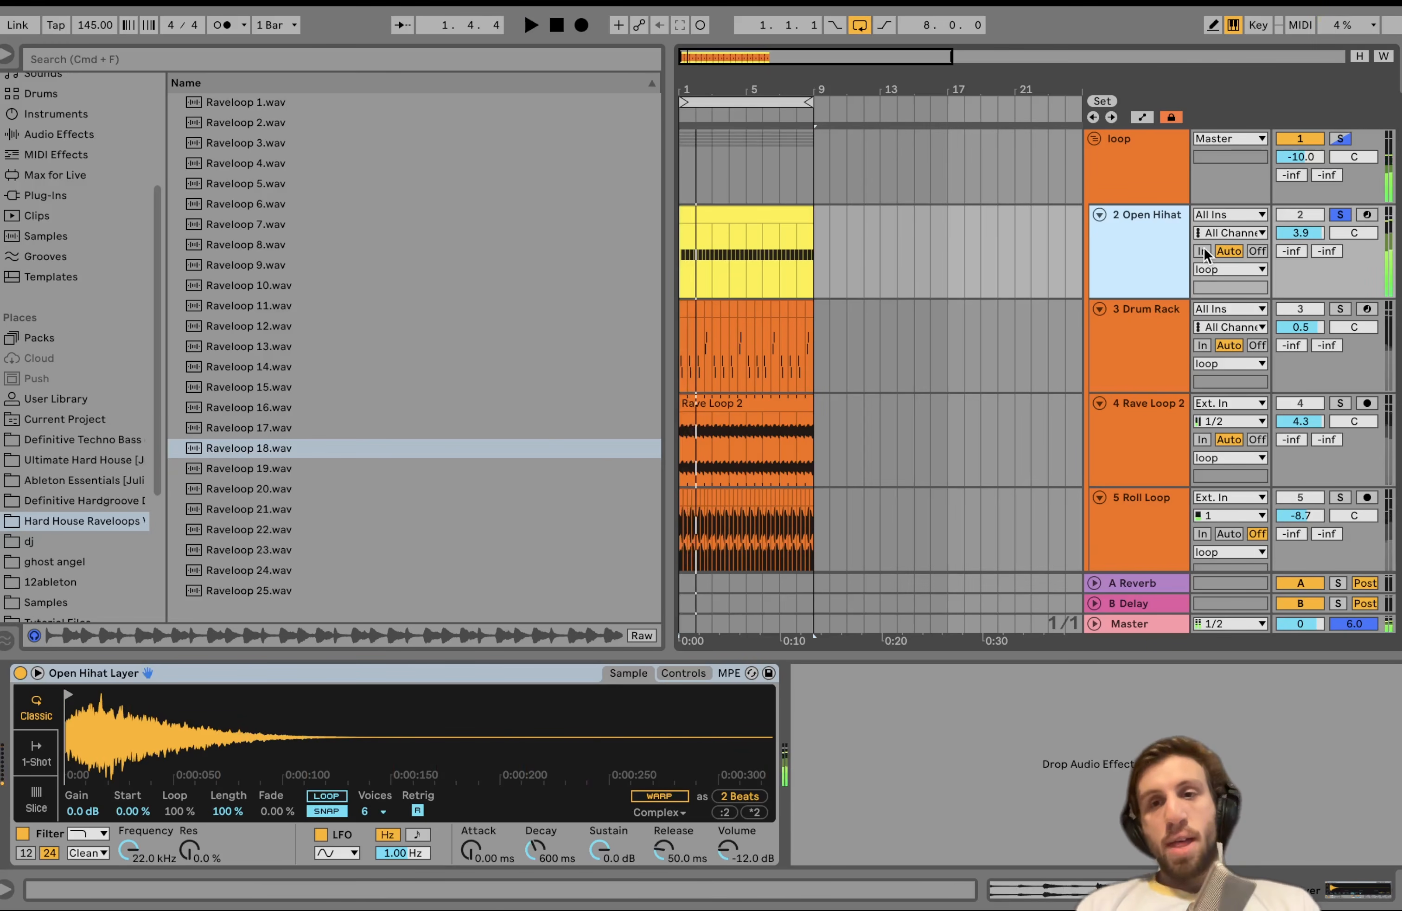
# Step: Solo the Drum Rack track alongside Open Hihat, play both and inspect the Drum Rack's effect chain
pyautogui.click(1122, 355)
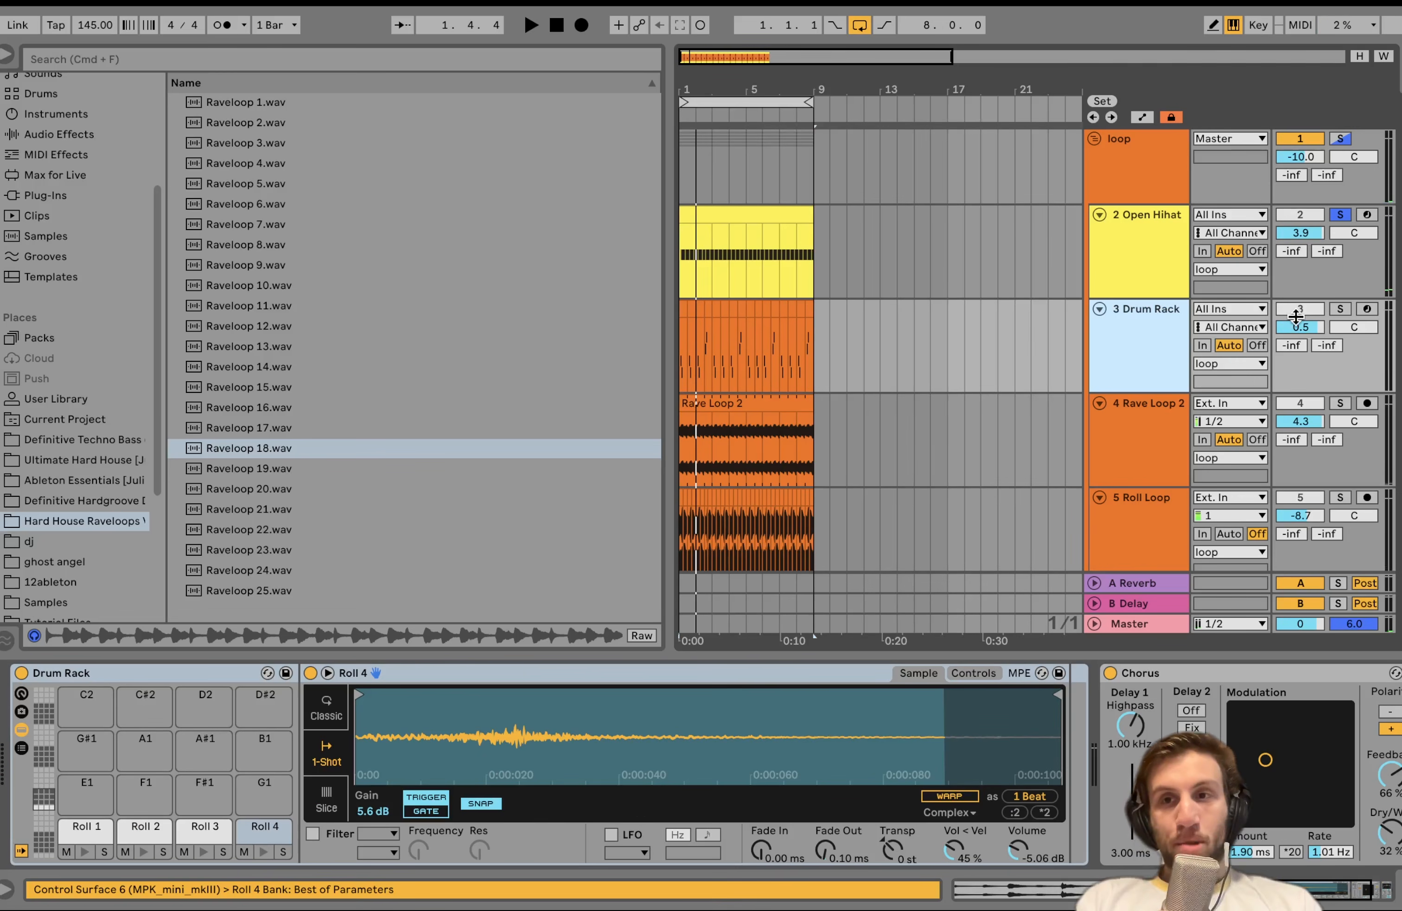
pyautogui.click(1340, 309)
pyautogui.press('space')
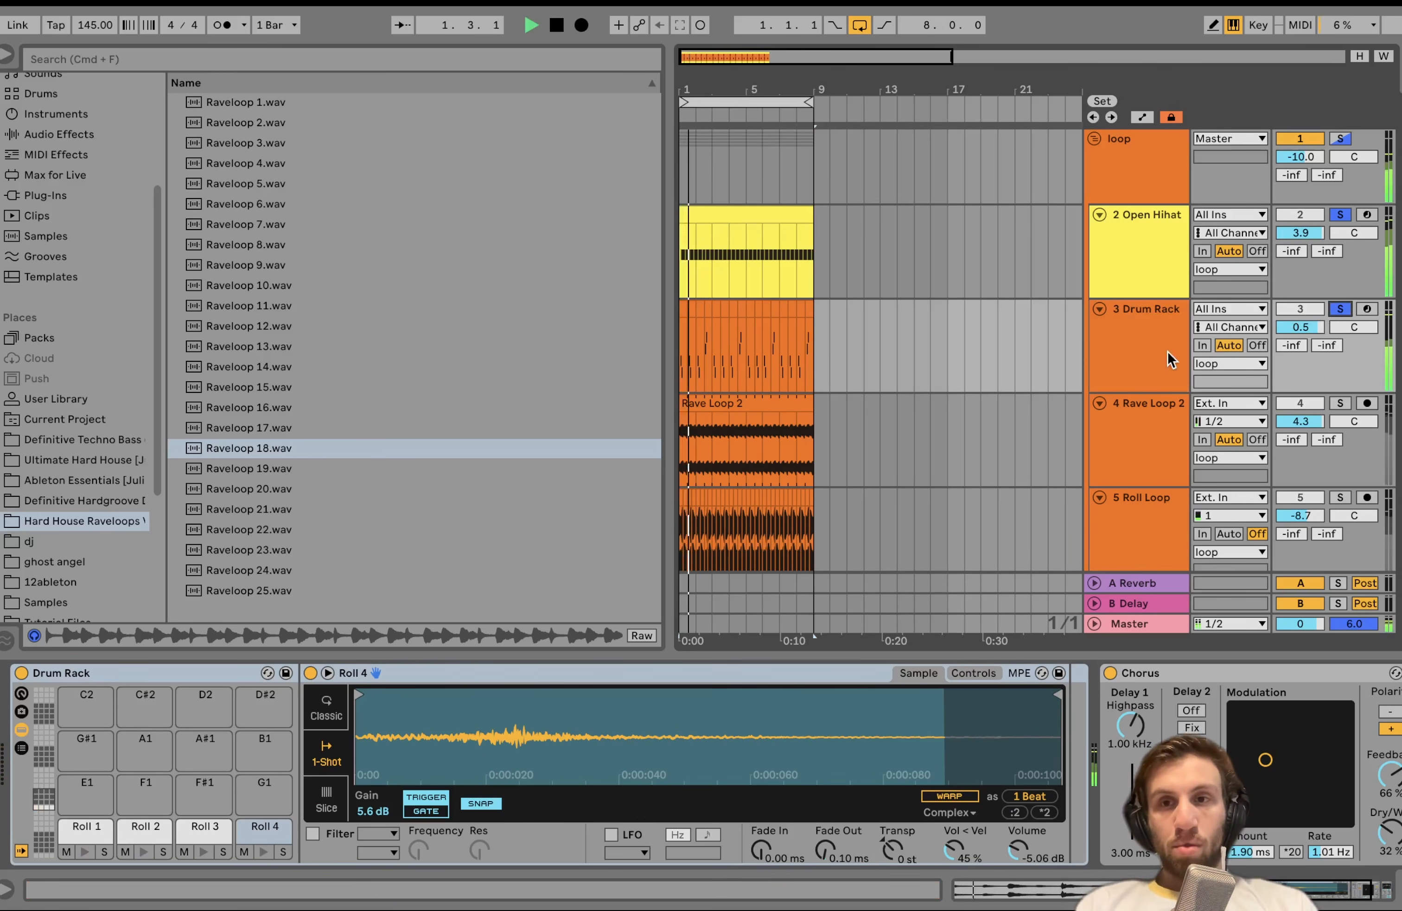
pyautogui.click(1133, 358)
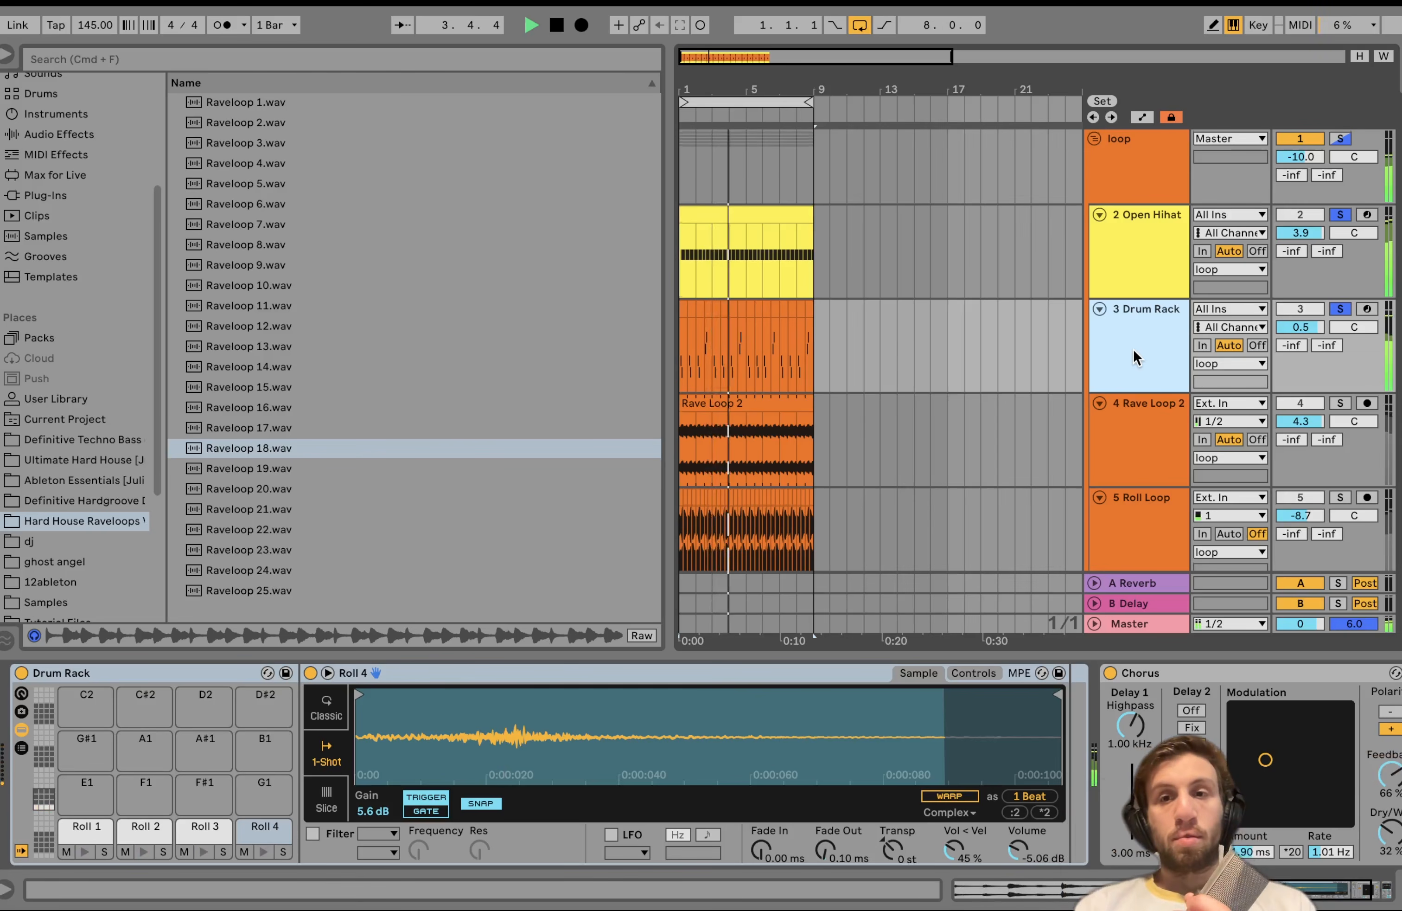
pyautogui.scroll(-3, 1134, 358)
pyautogui.scroll(3, 1134, 358)
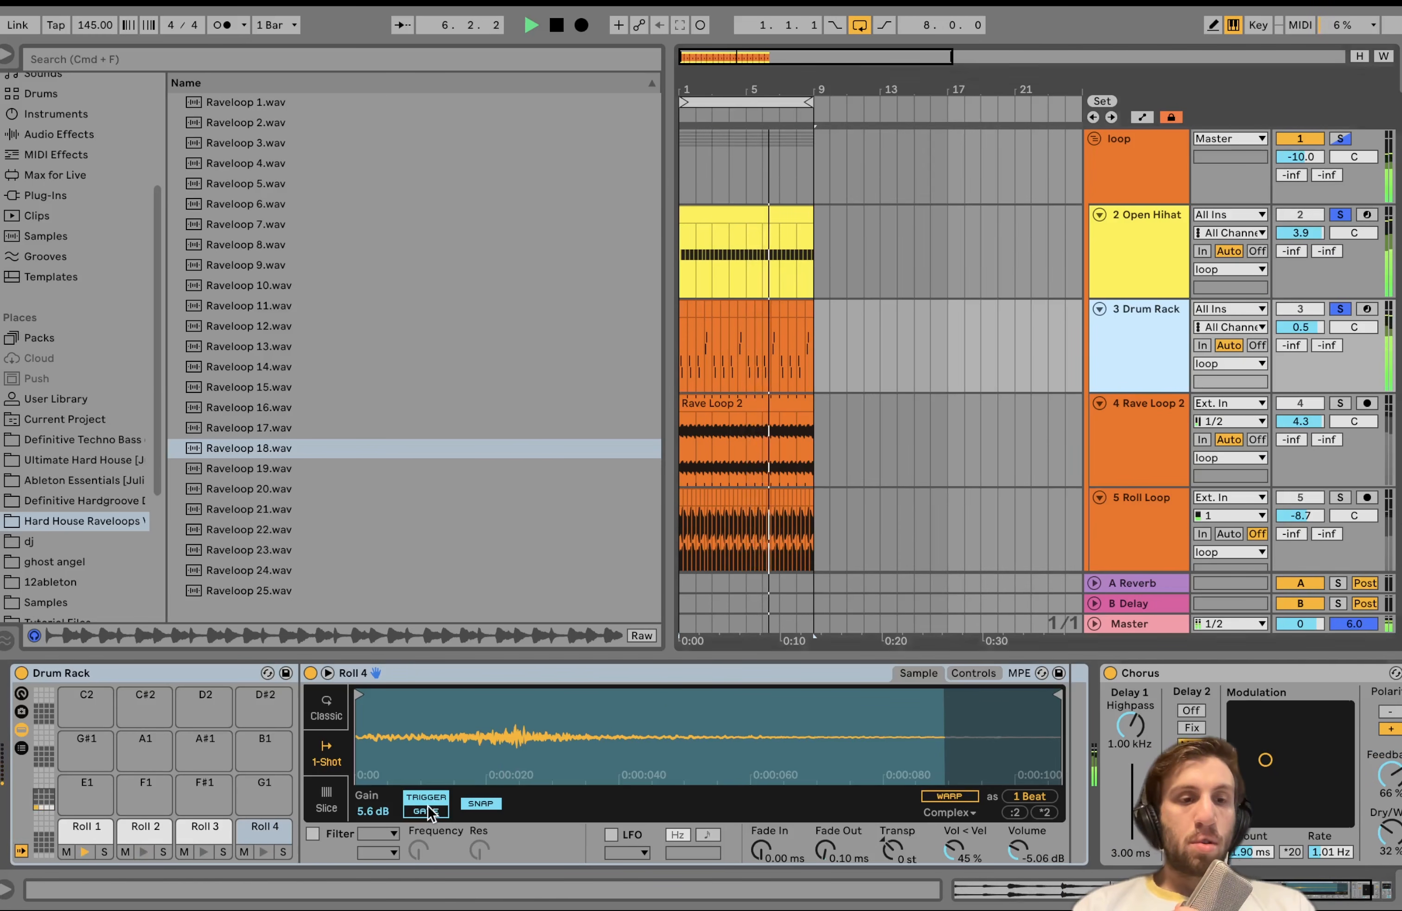
pyautogui.hscroll(5, 428, 805)
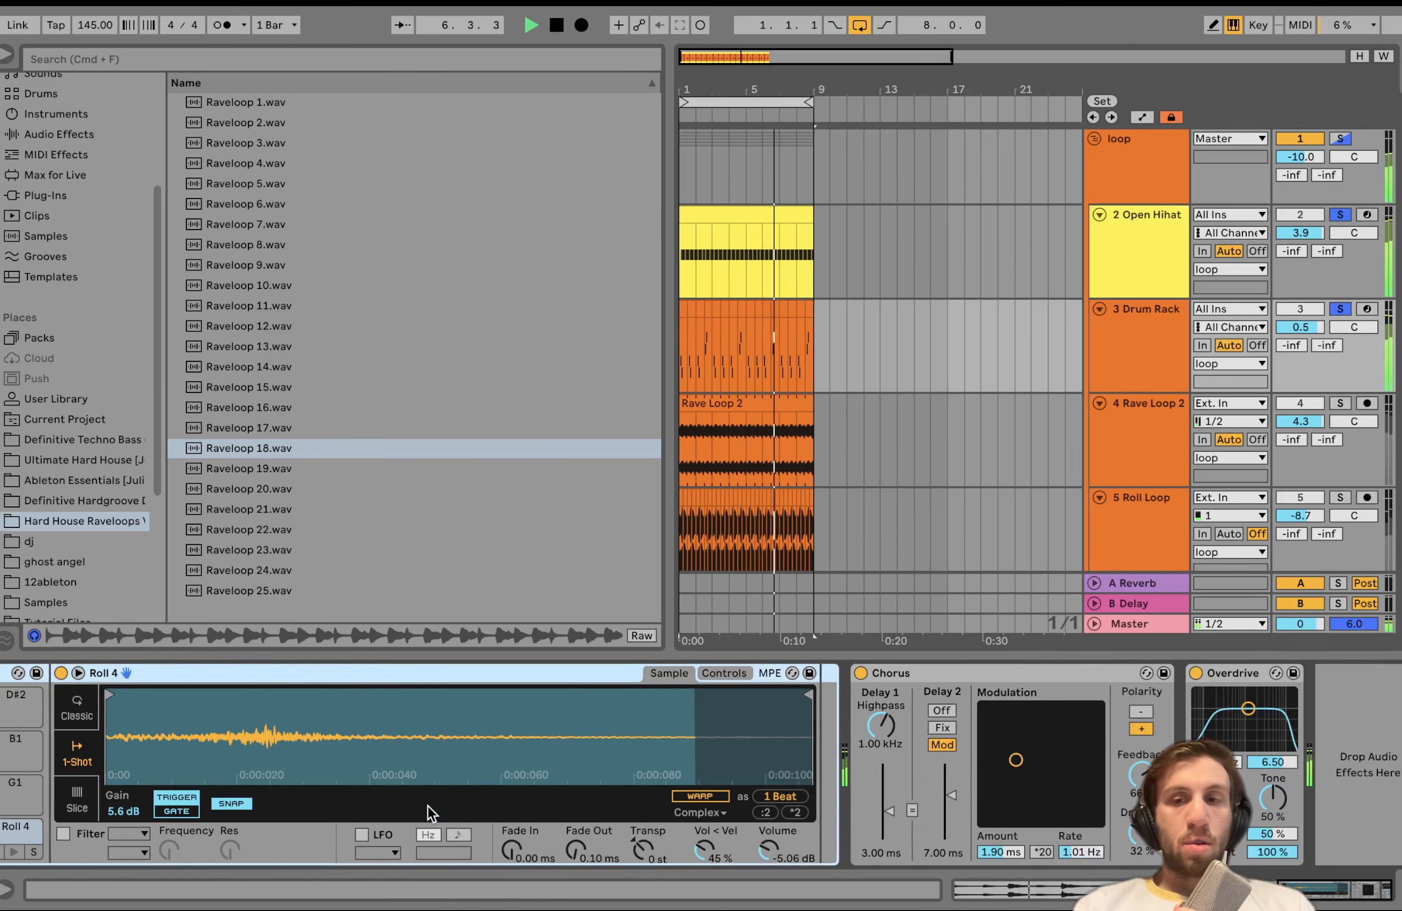
pyautogui.press('space')
# Step: Listen to the Drum Rack soloed on its own, comparing it with Overdrive bypassed and enabled
pyautogui.click(1336, 312)
pyautogui.click(1195, 672)
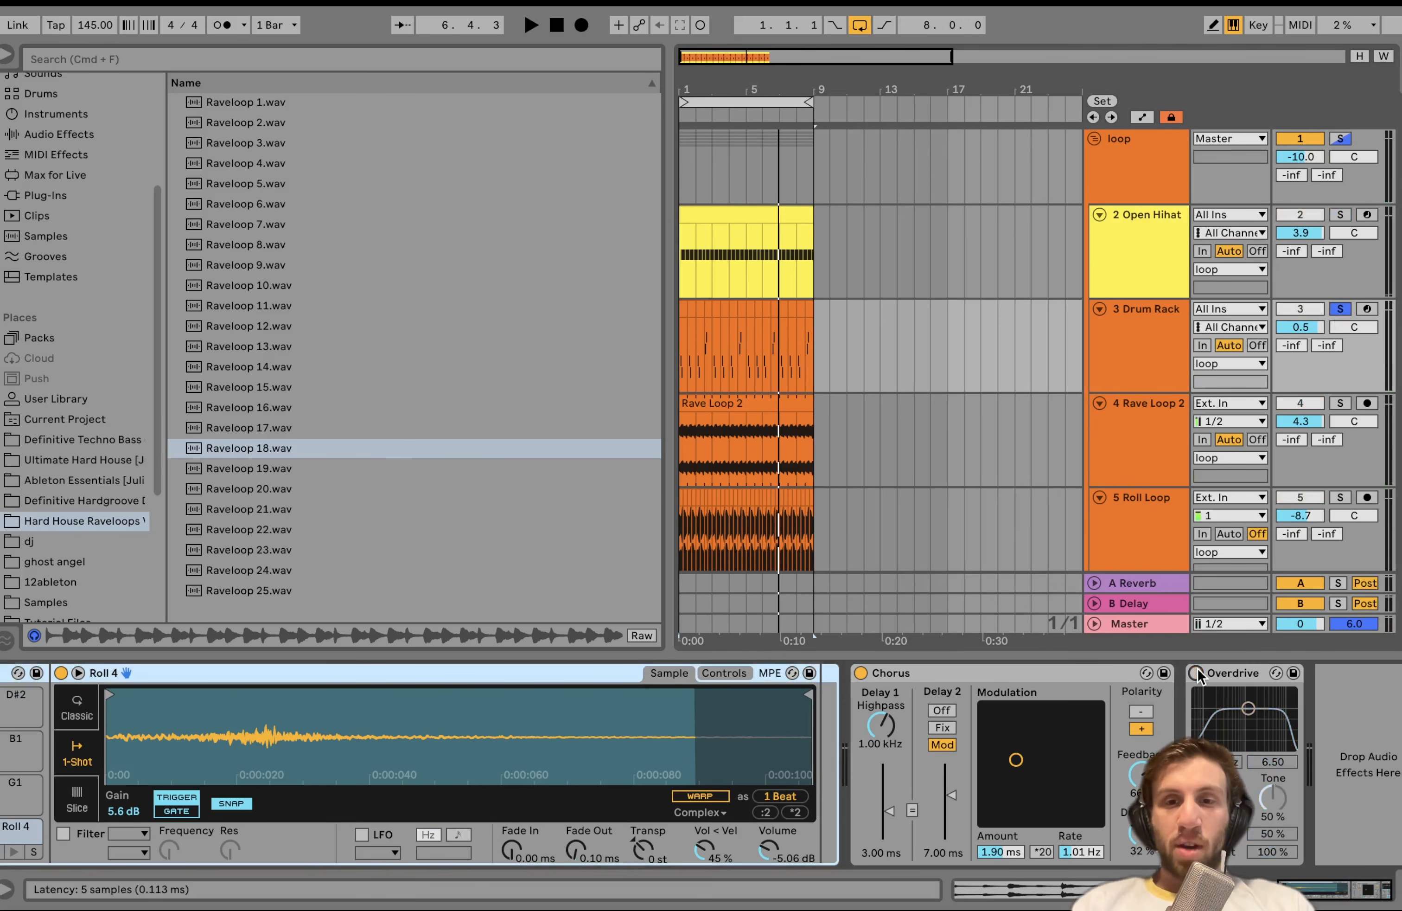
pyautogui.press('space')
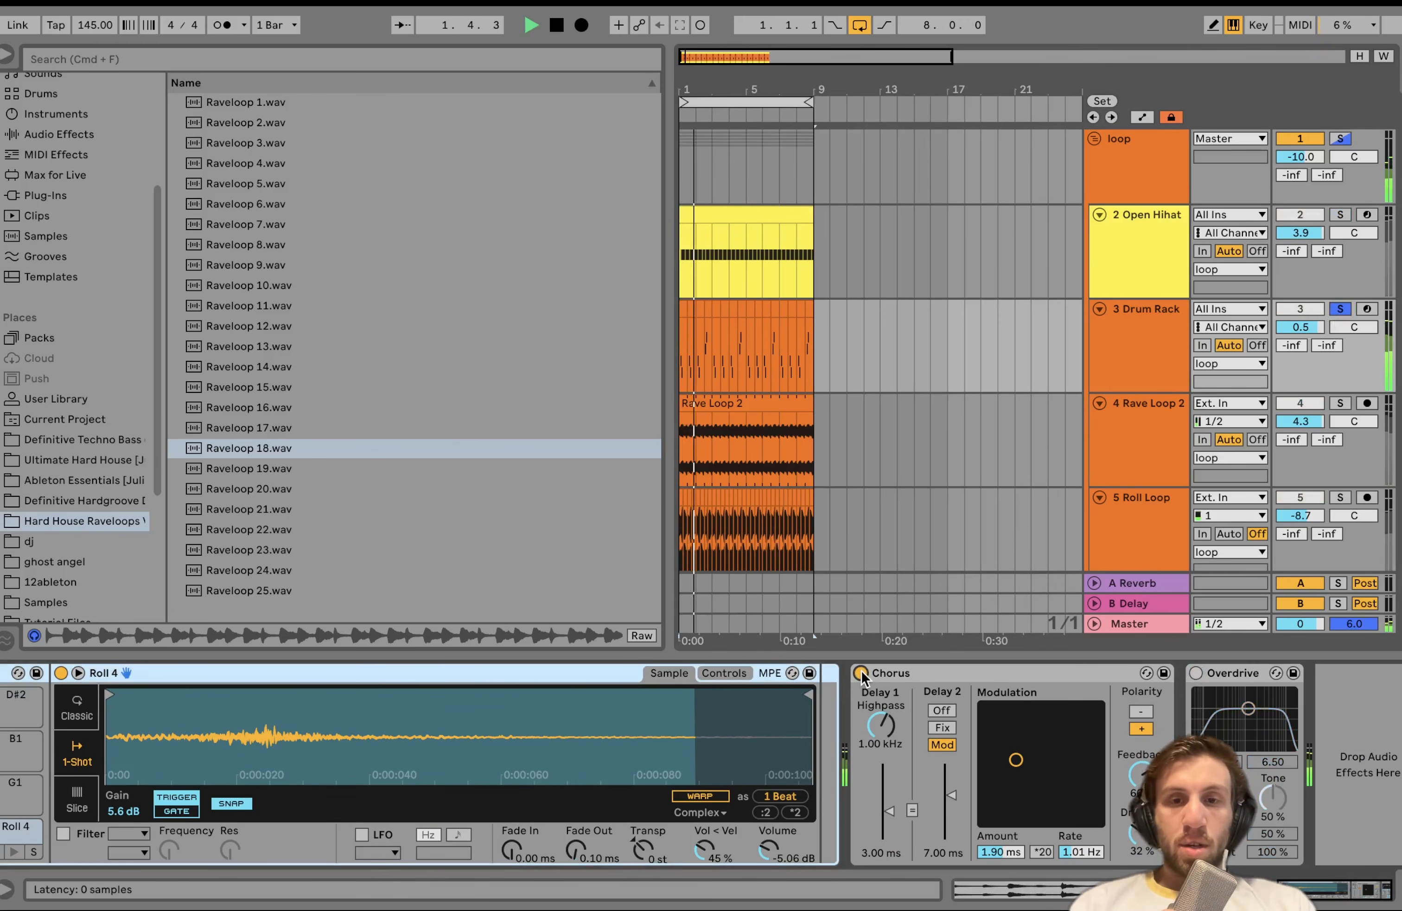
pyautogui.press('space')
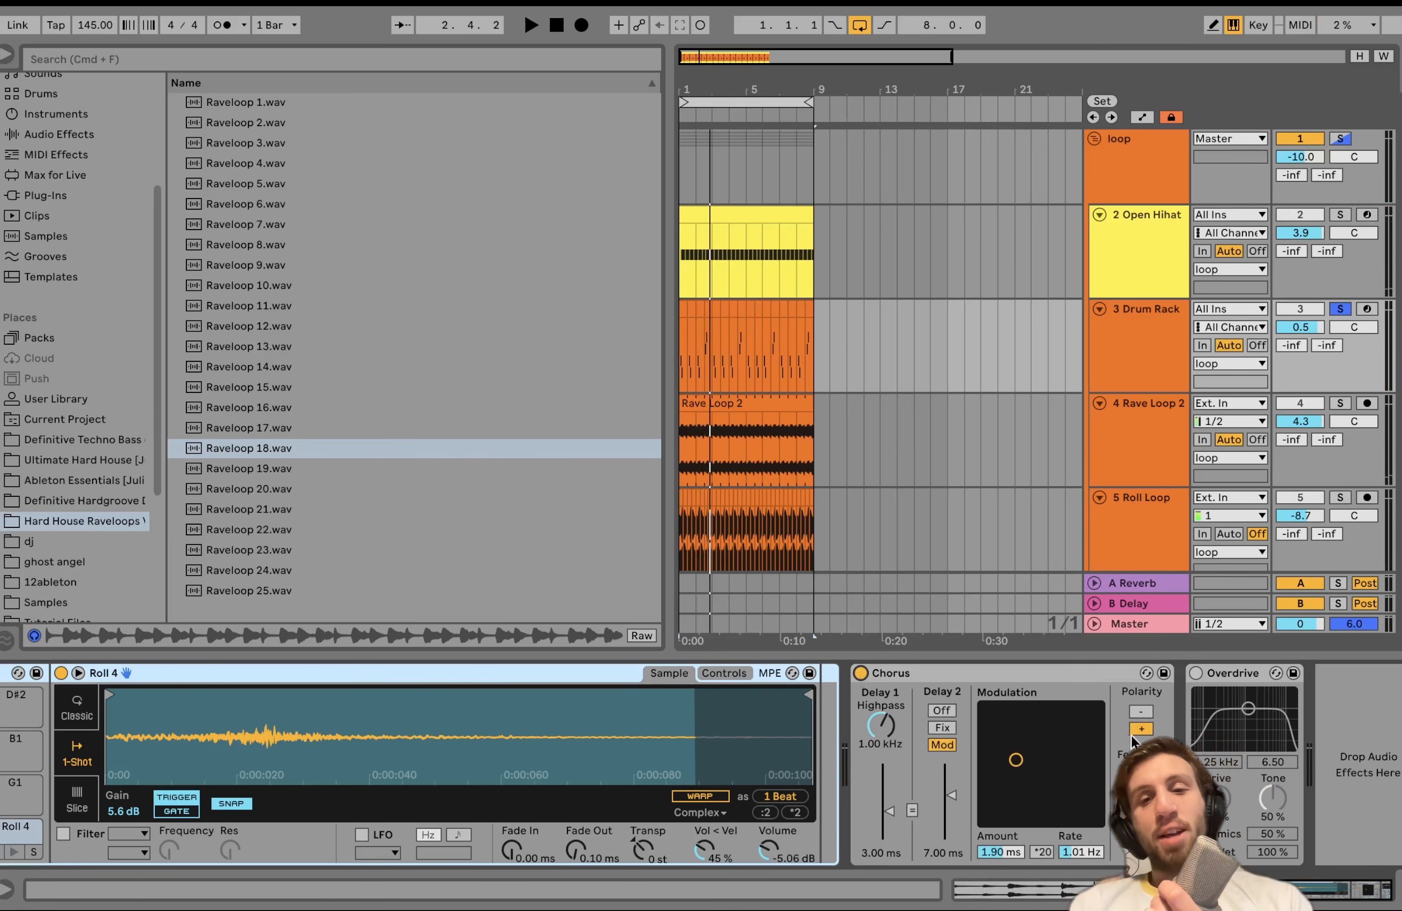
pyautogui.click(1196, 673)
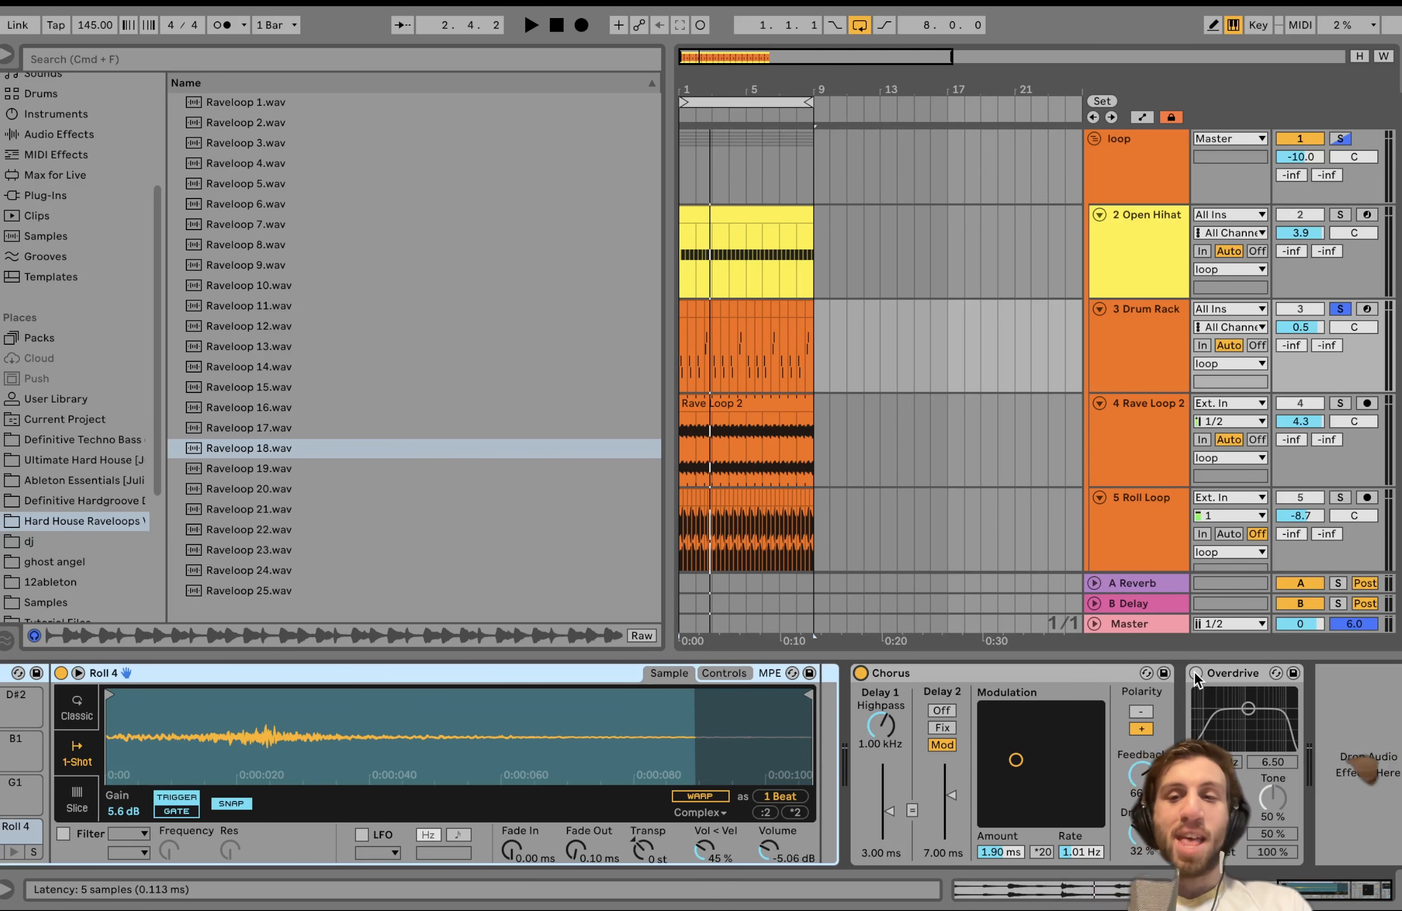
pyautogui.press('space')
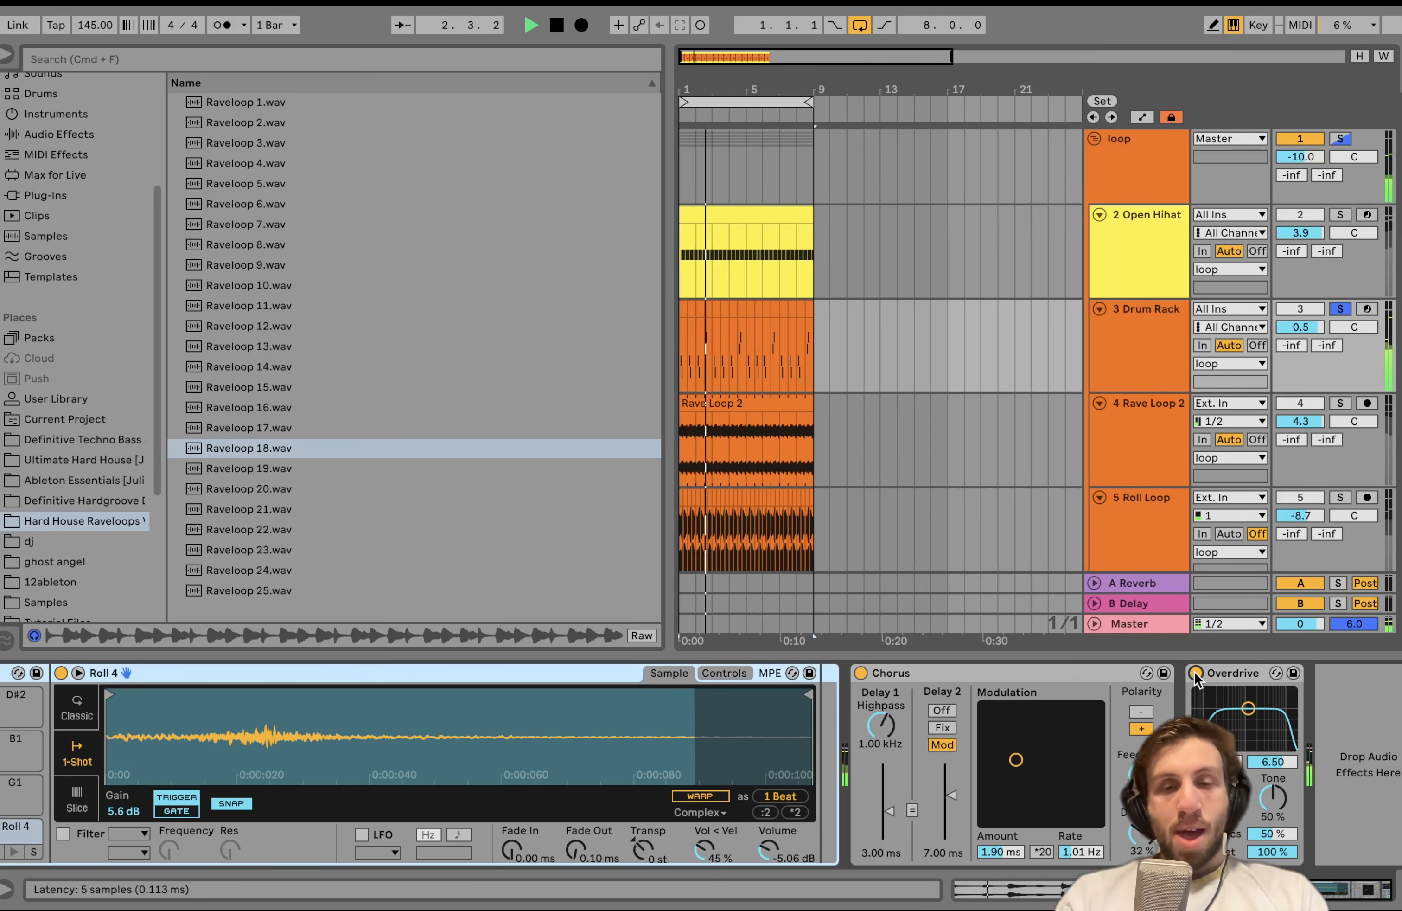
pyautogui.press('space')
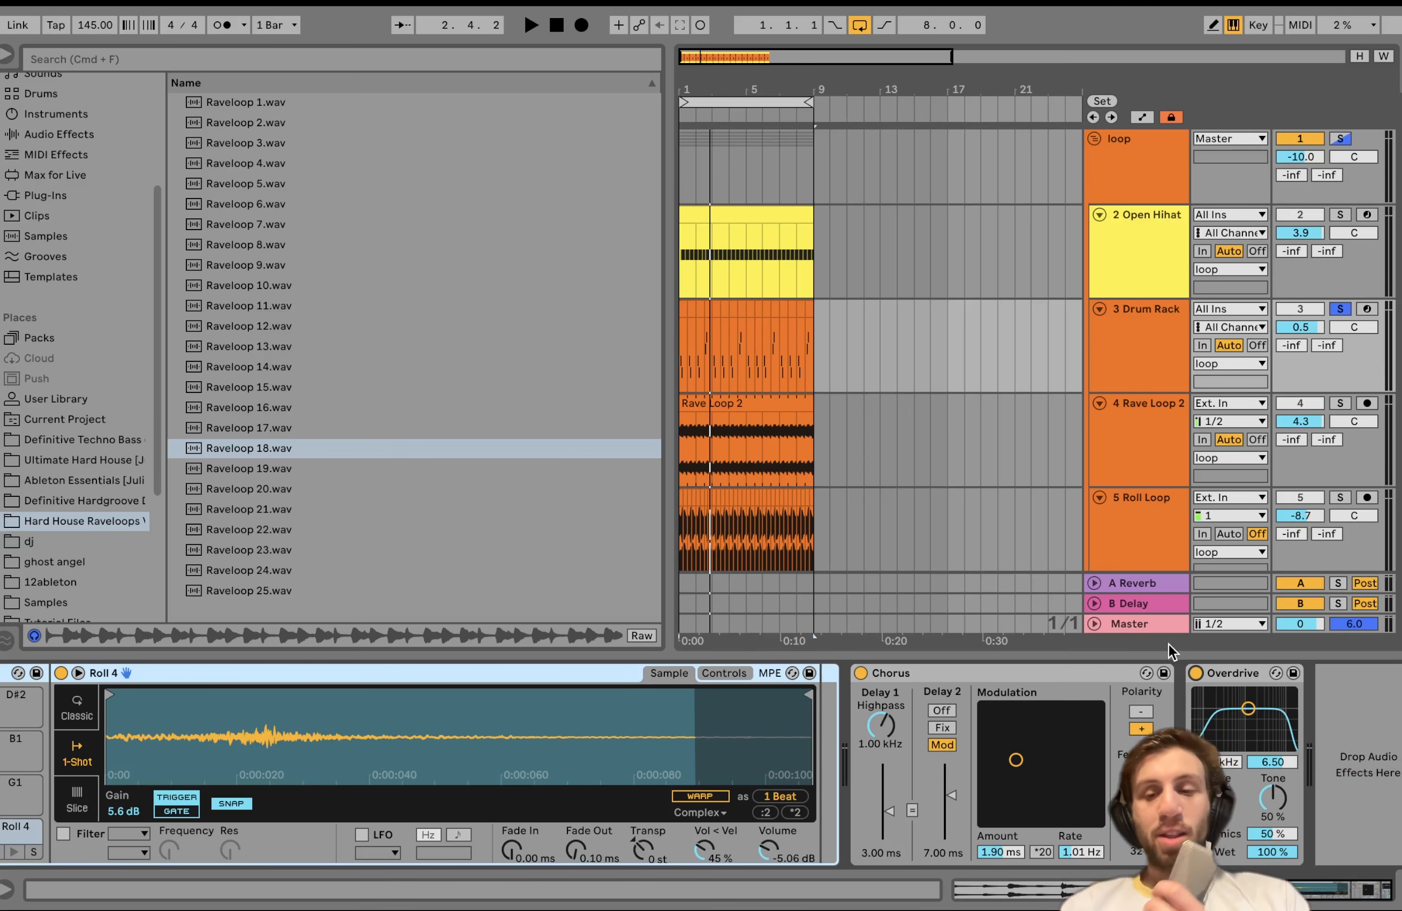
# Step: Solo Open Hihat again alongside the Drum Rack and play both tracks together
pyautogui.click(1341, 214)
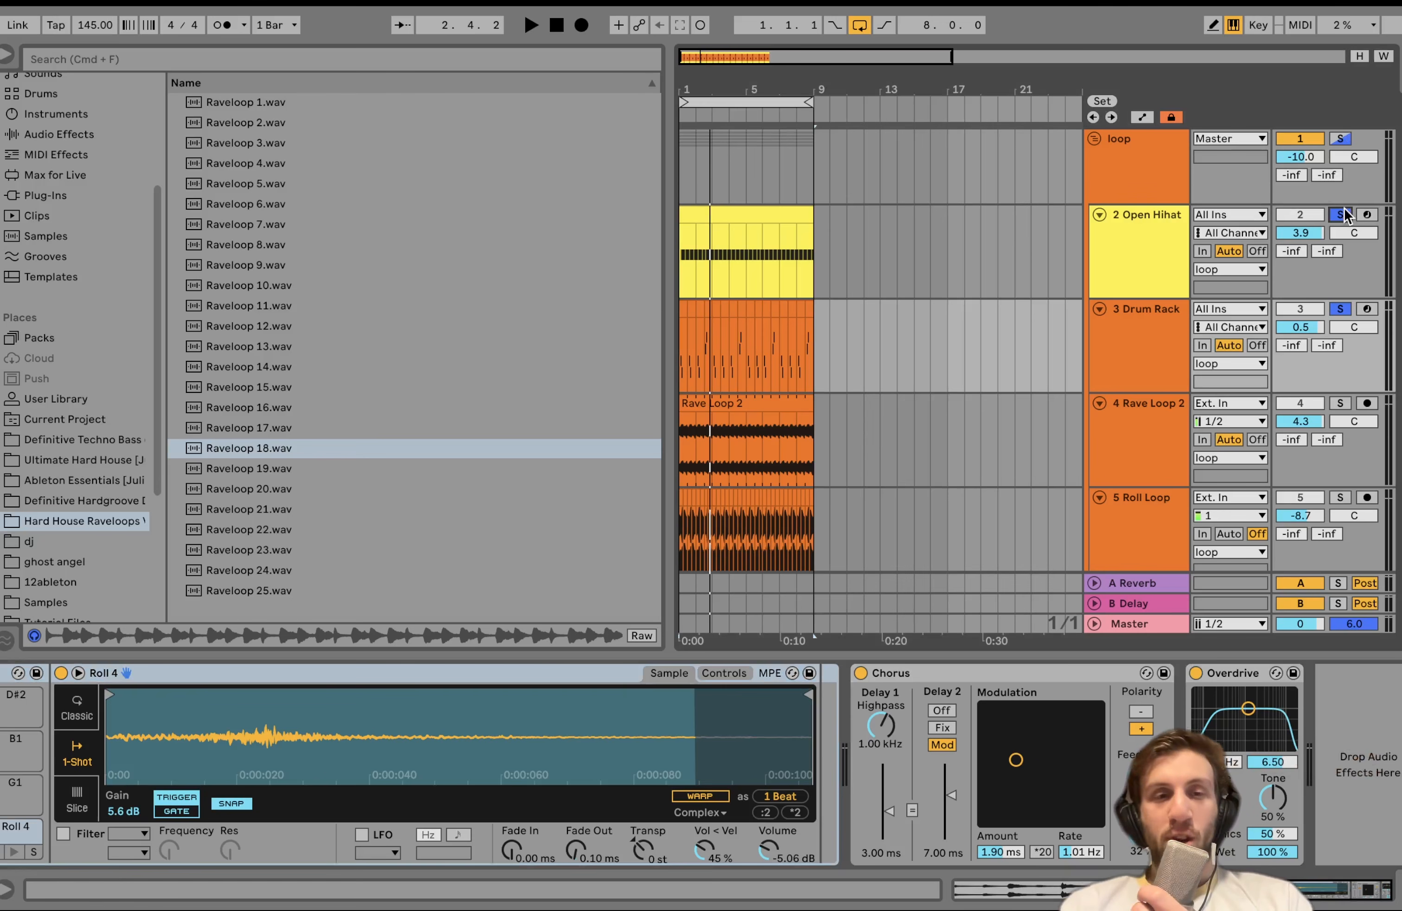
pyautogui.press('space')
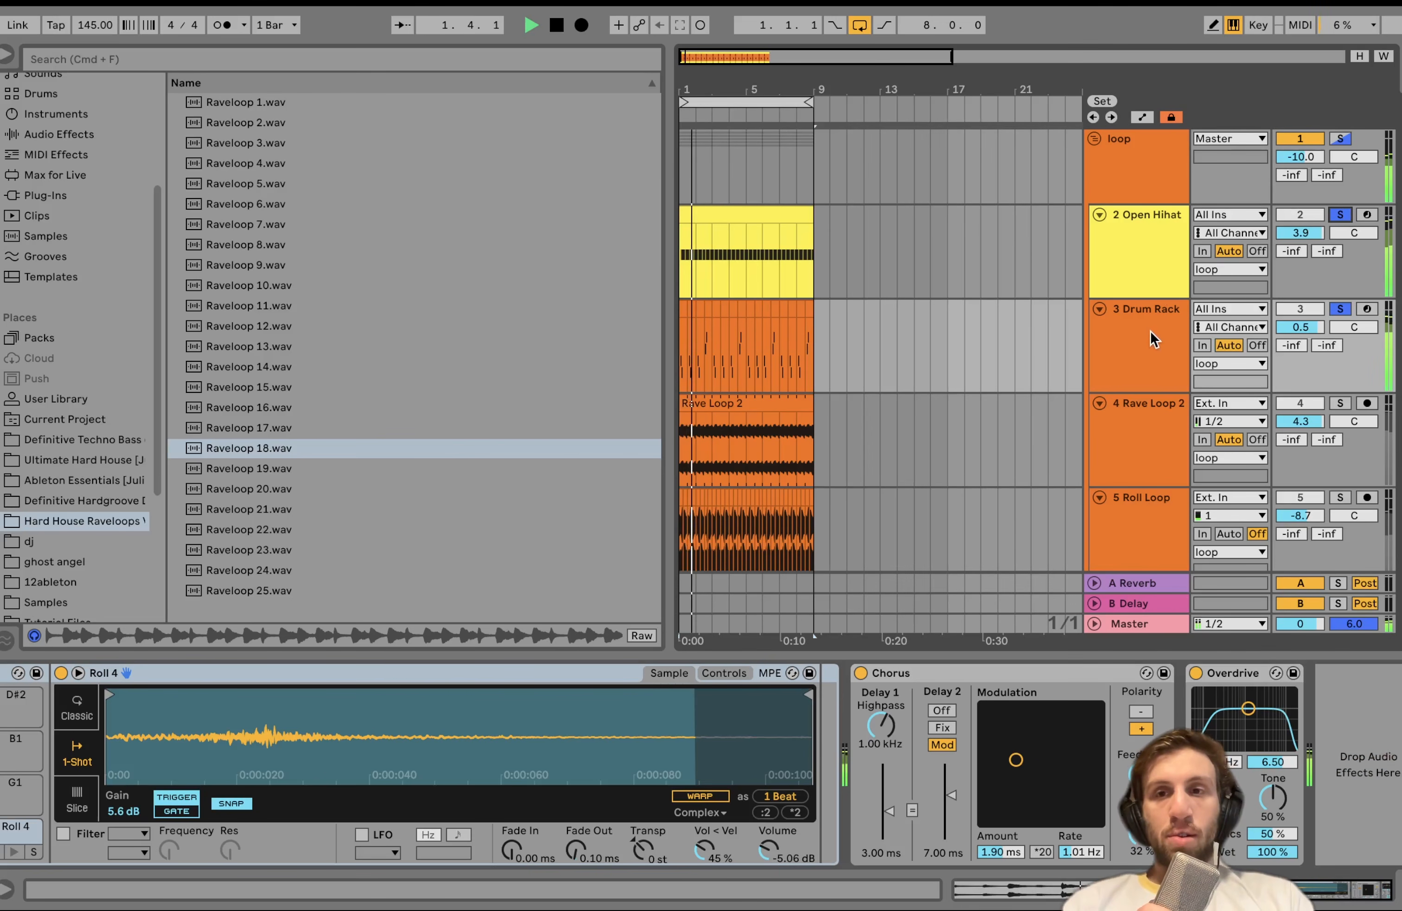
# Step: Move the Roll Loop track directly below the Drum Rack, above Rave Loop 2, and stop playback
pyautogui.scroll(-5, 1151, 331)
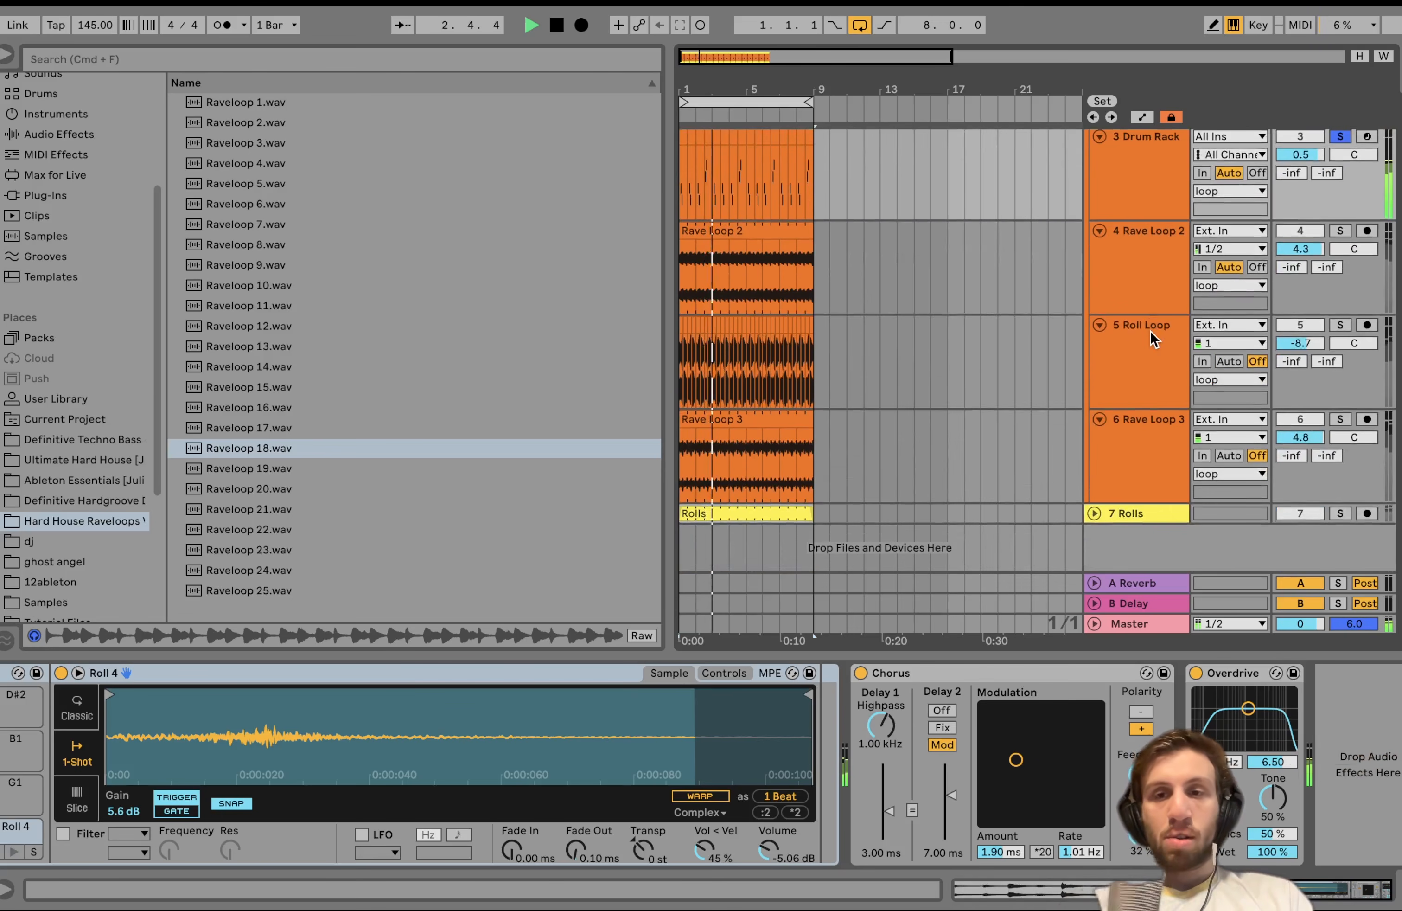
pyautogui.moveTo(1150, 331); pyautogui.dragTo(1155, 219)
pyautogui.scroll(3, 1155, 223)
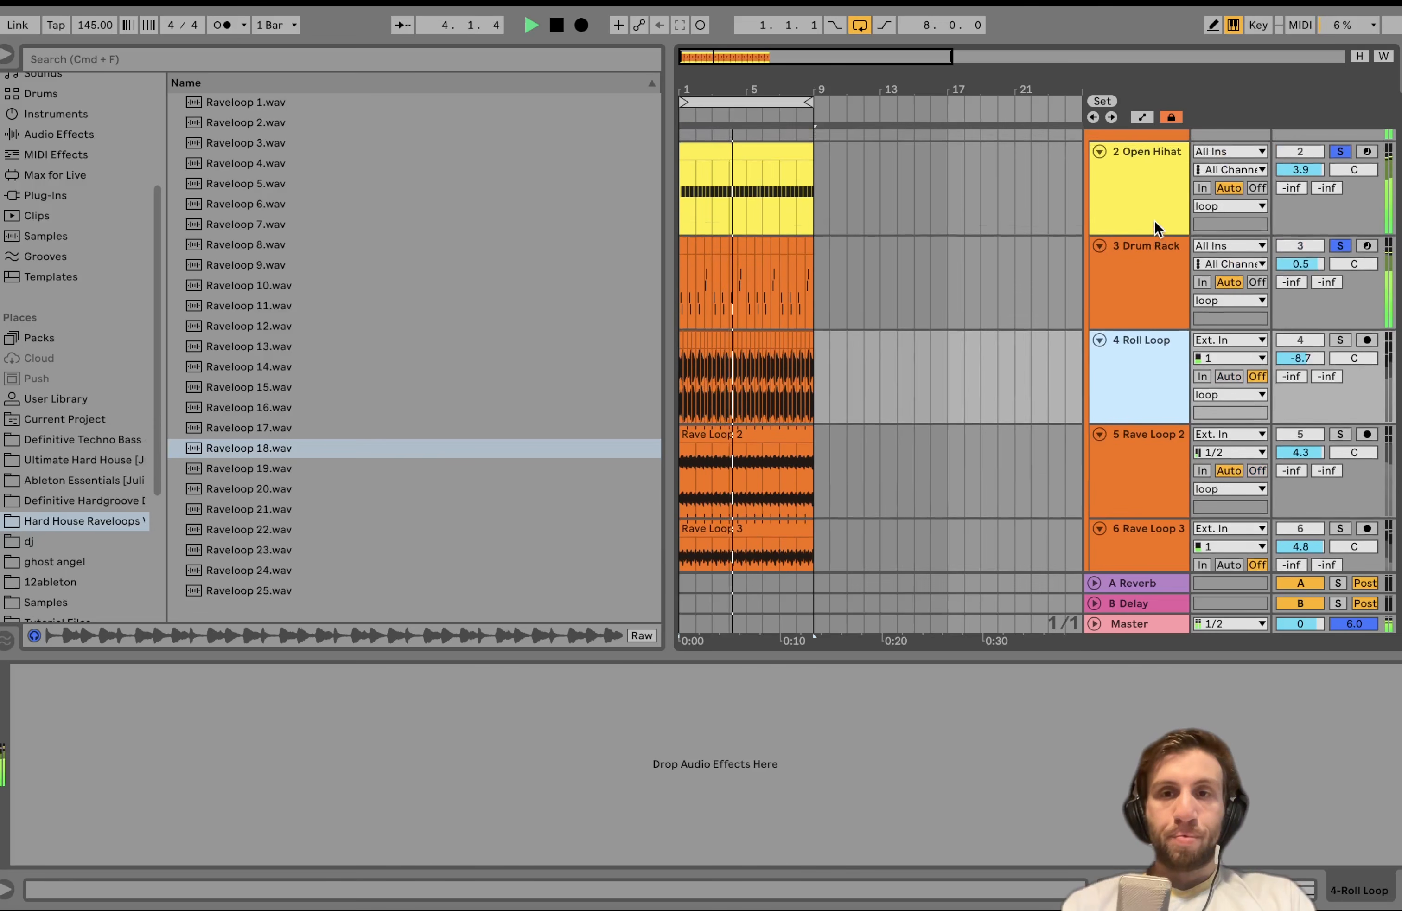
pyautogui.press('space')
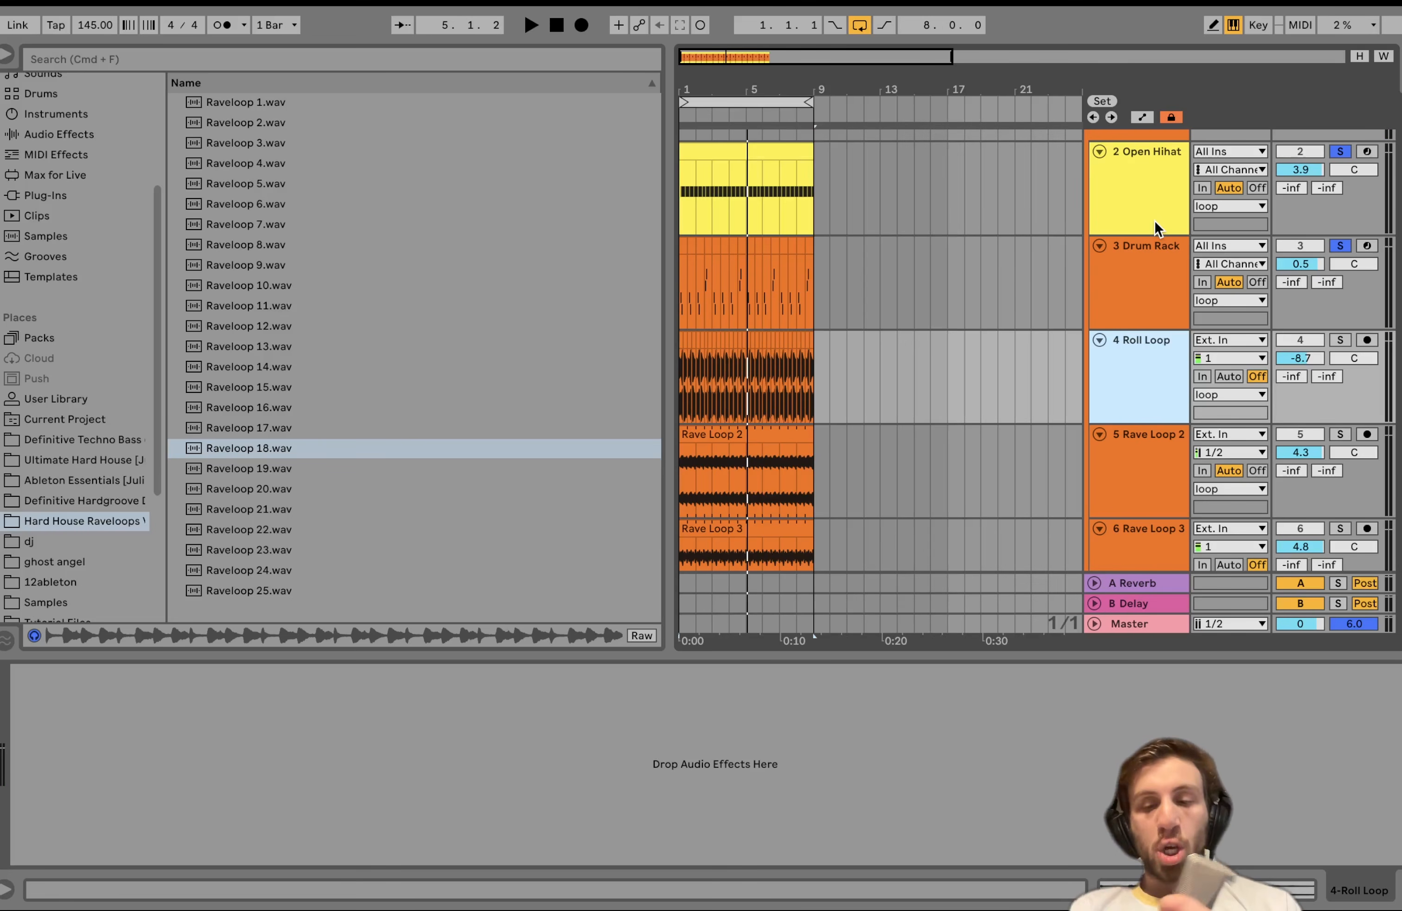
# Step: Solo the Roll Loop track alongside Open Hihat and Drum Rack and play the three tracks together
pyautogui.click(1344, 339)
pyautogui.press('space')
pyautogui.click(1136, 380)
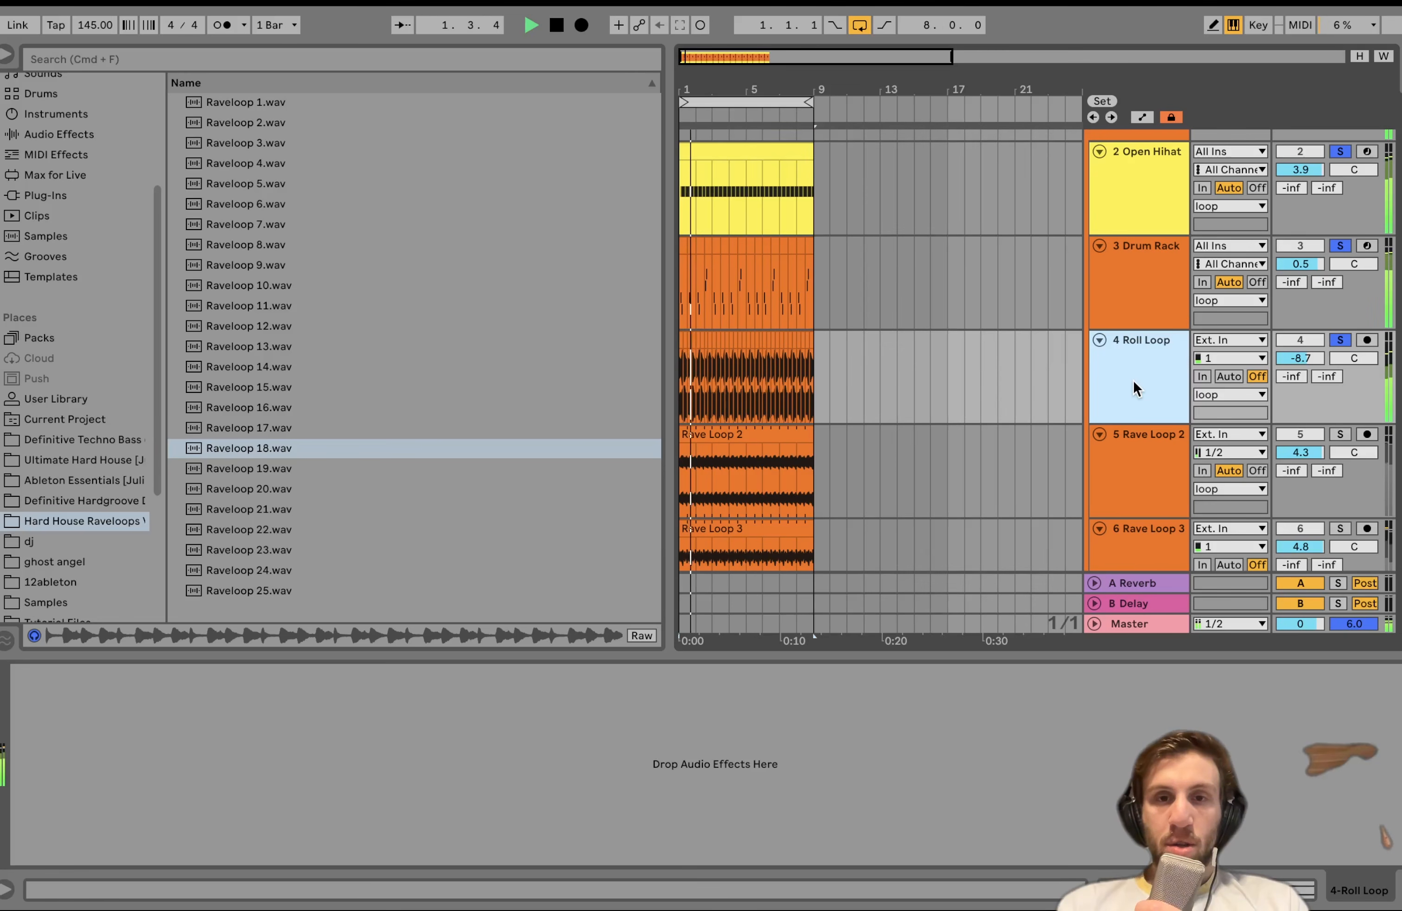
# Step: Listen to the Roll Loop track soloed on its own, select its first one-beat clip up close, and stop playback
pyautogui.click(1341, 340)
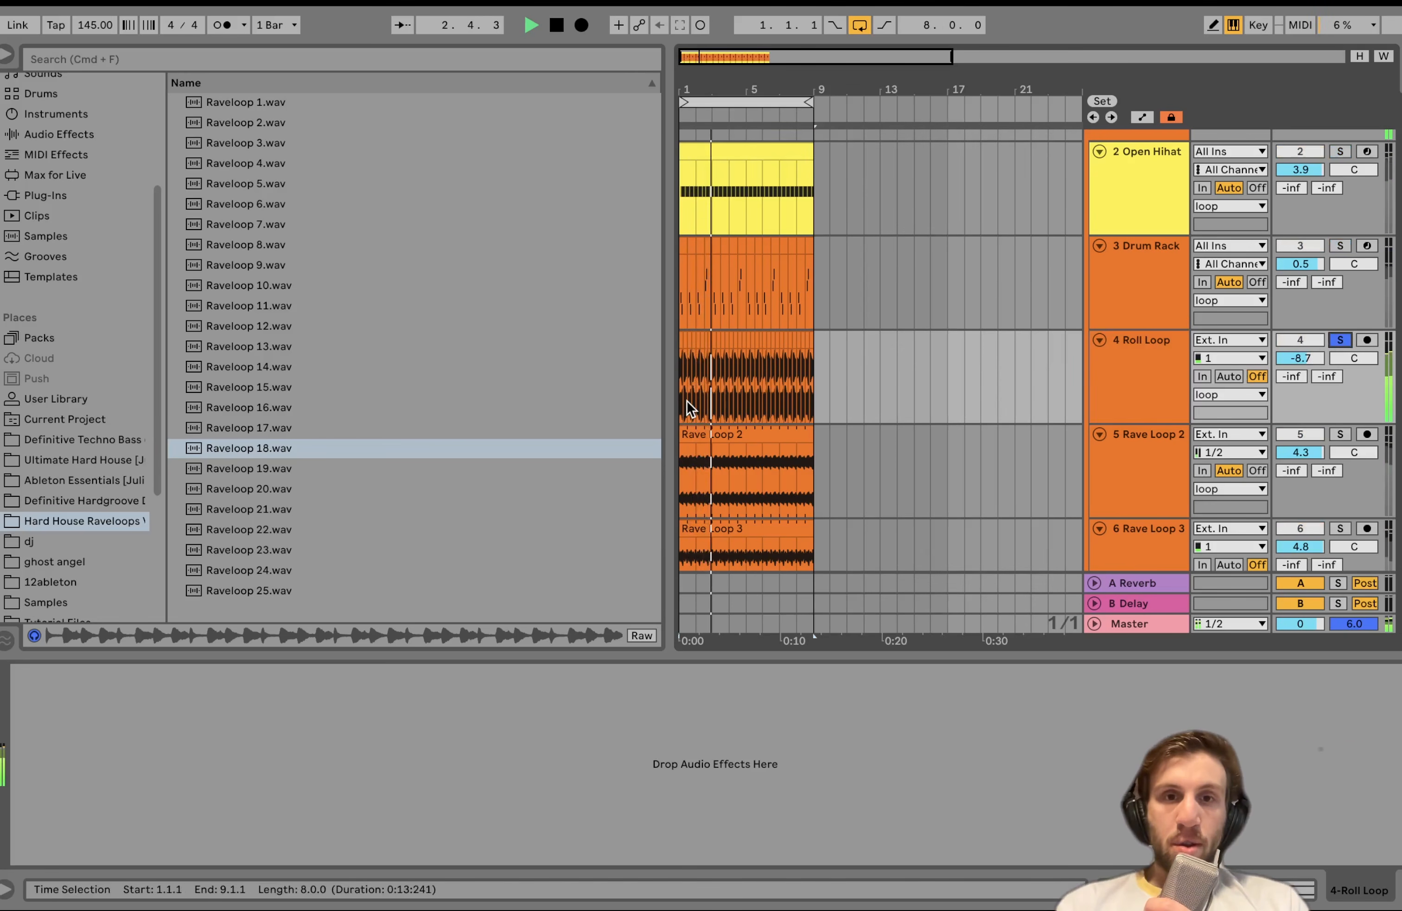
pyautogui.scroll(10, 686, 401)
pyautogui.hscroll(-3, 687, 401)
pyautogui.scroll(2, 687, 402)
pyautogui.click(716, 408)
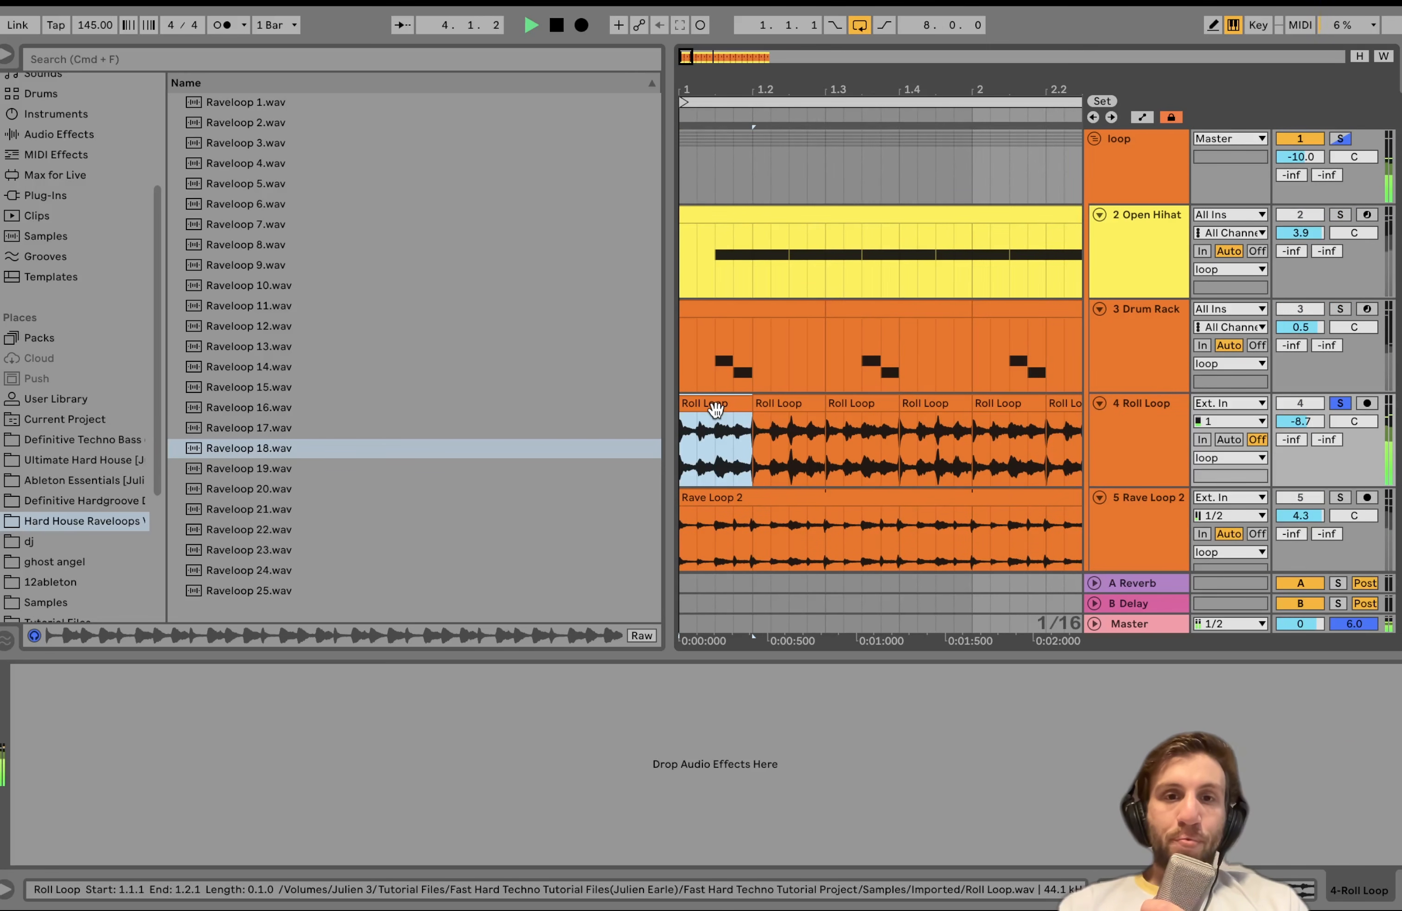
pyautogui.press('space')
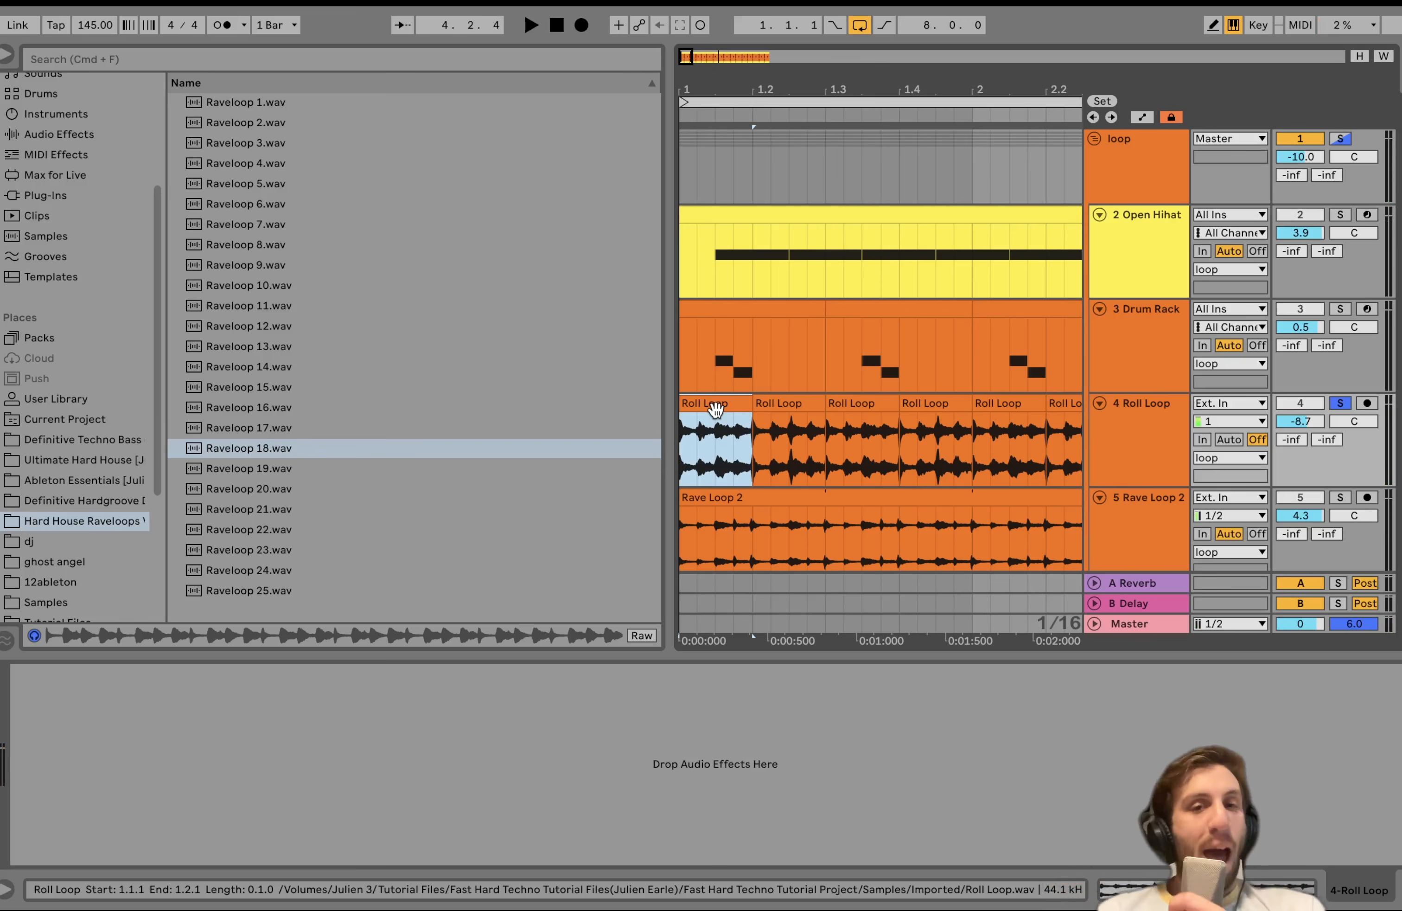
# Step: Select the Open Hihat, Drum Rack and Roll Loop tracks together, solo all three and listen to them combined
pyautogui.scroll(-4, 716, 408)
pyautogui.scroll(-4, 715, 408)
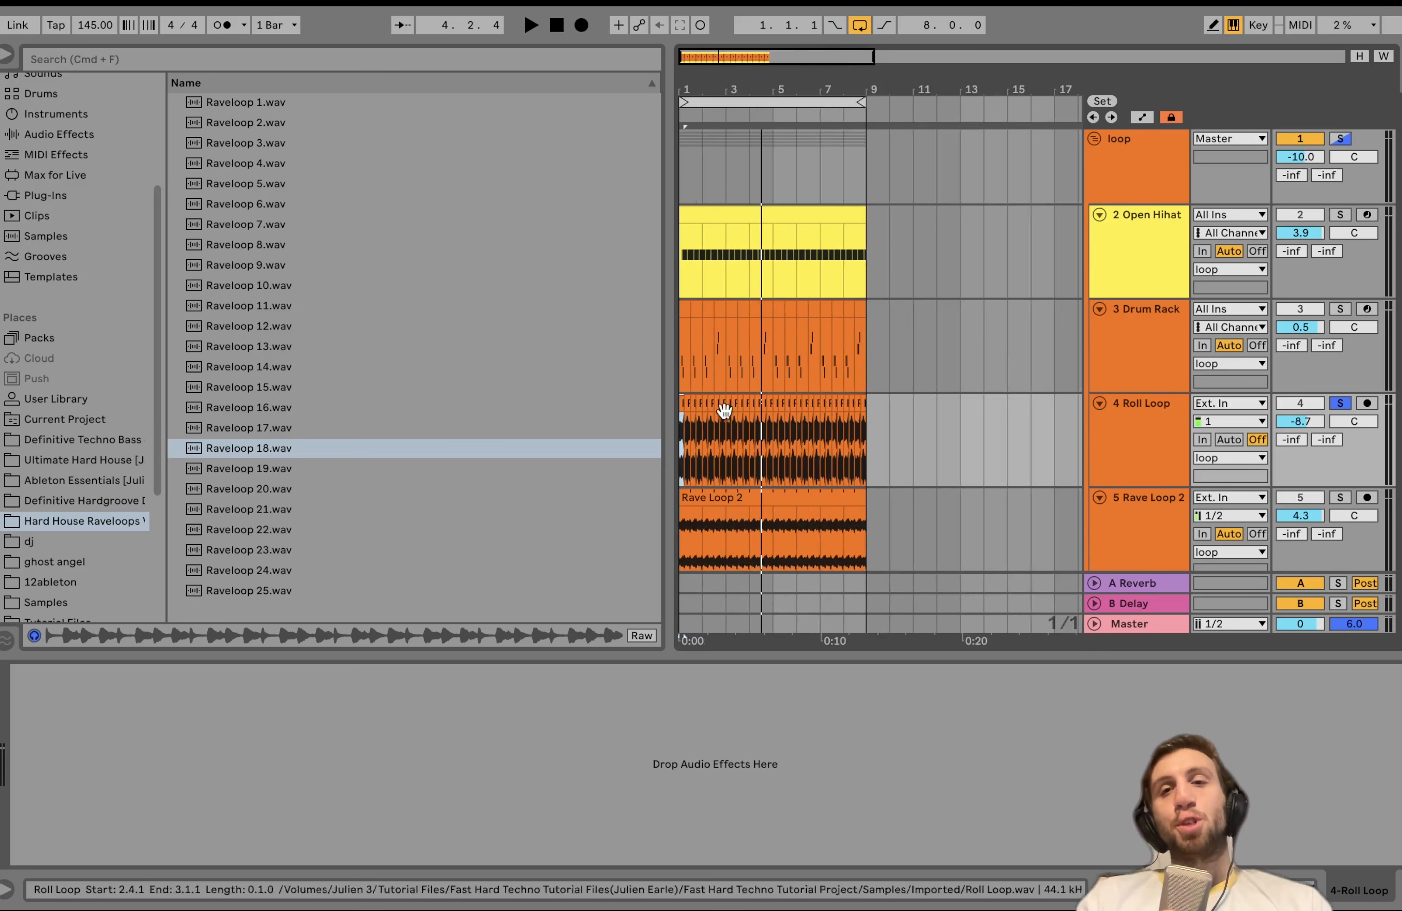
pyautogui.click(1138, 224)
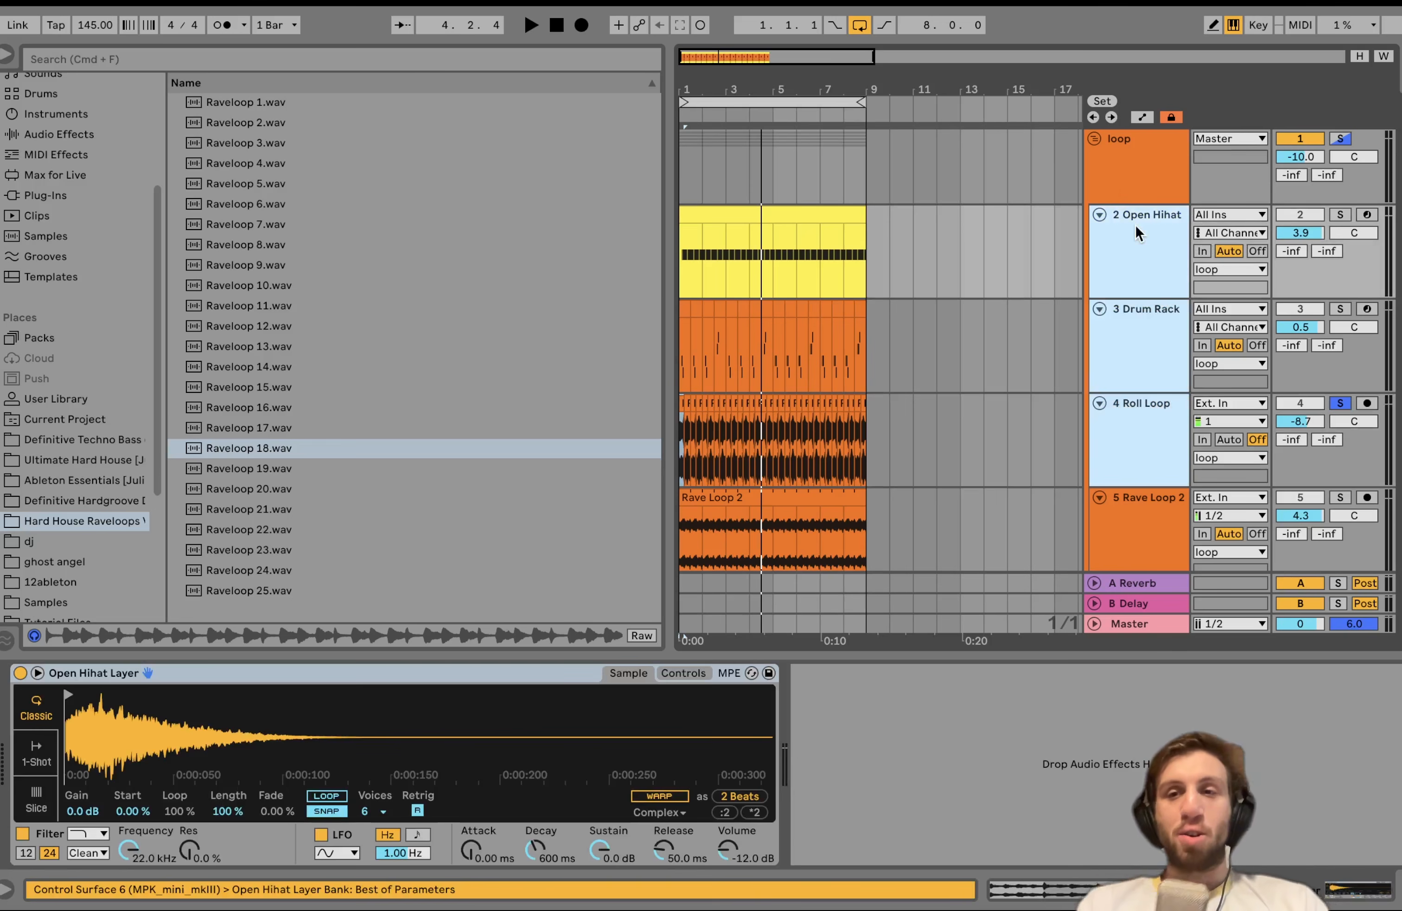
pyautogui.click(1339, 215)
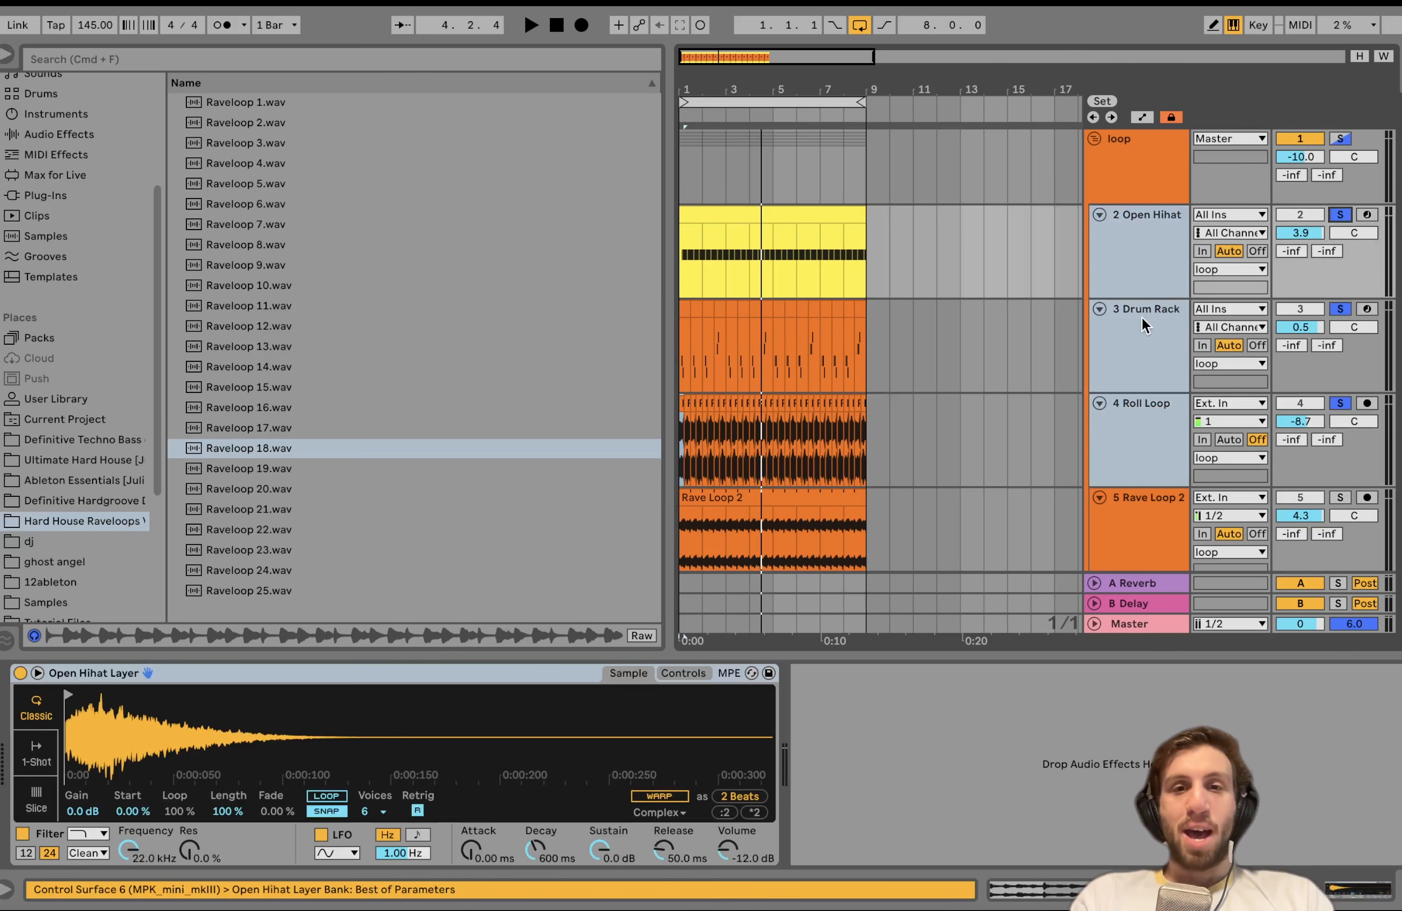
pyautogui.press('space')
pyautogui.scroll(-3, 1142, 324)
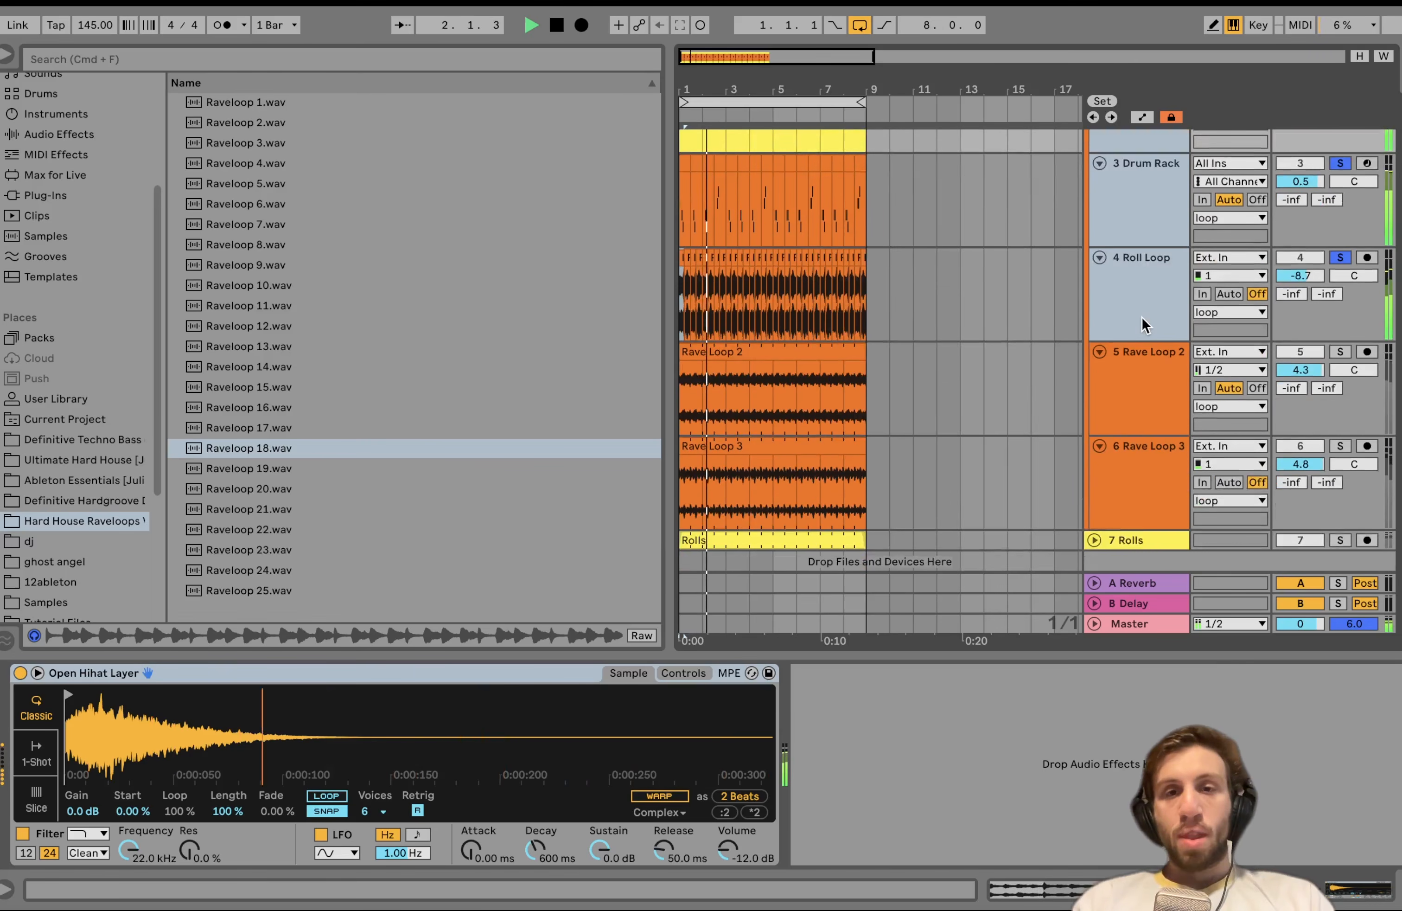
pyautogui.press('space')
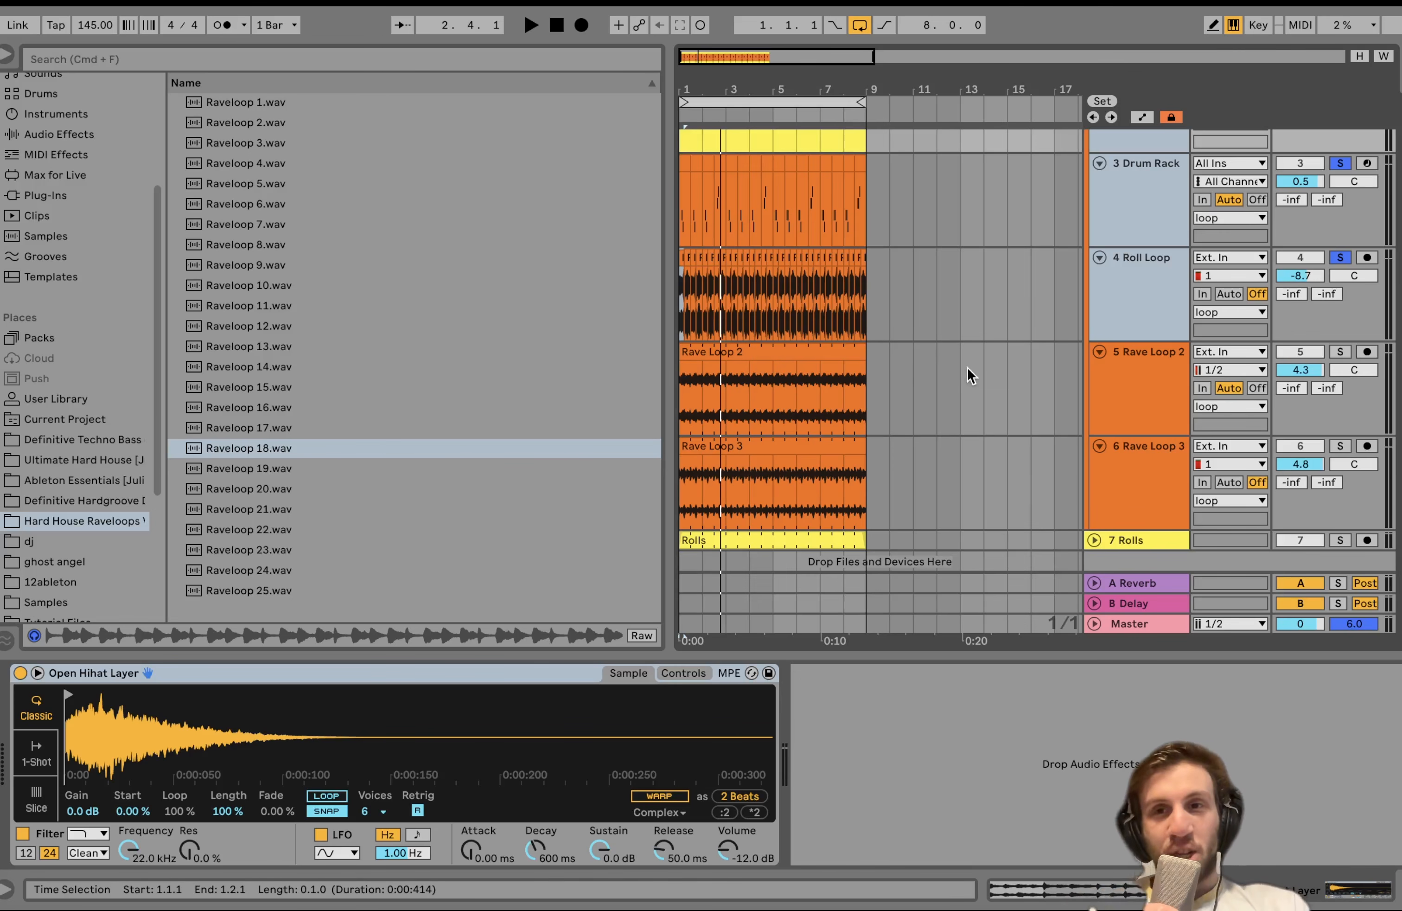
# Step: Solo only the Rave Loop 2 track, play it on its own and show its device chain
pyautogui.click(1340, 352)
pyautogui.press('space')
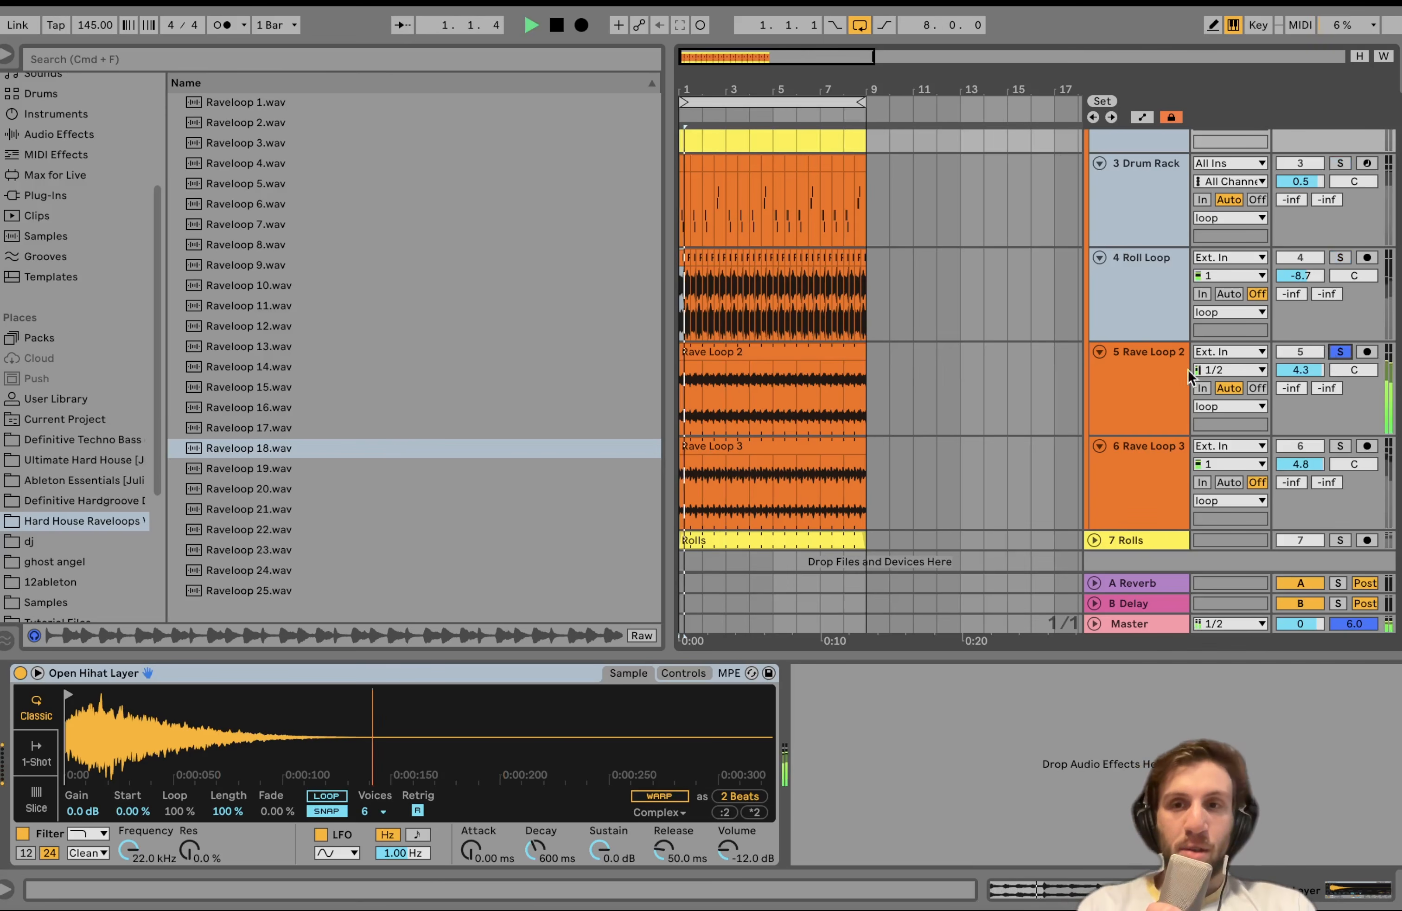
pyautogui.click(1142, 378)
pyautogui.scroll(-1, 1142, 378)
# Step: Switch the solo to the Rave Loop 3 track, listen to it alone and stop playback
pyautogui.click(1339, 419)
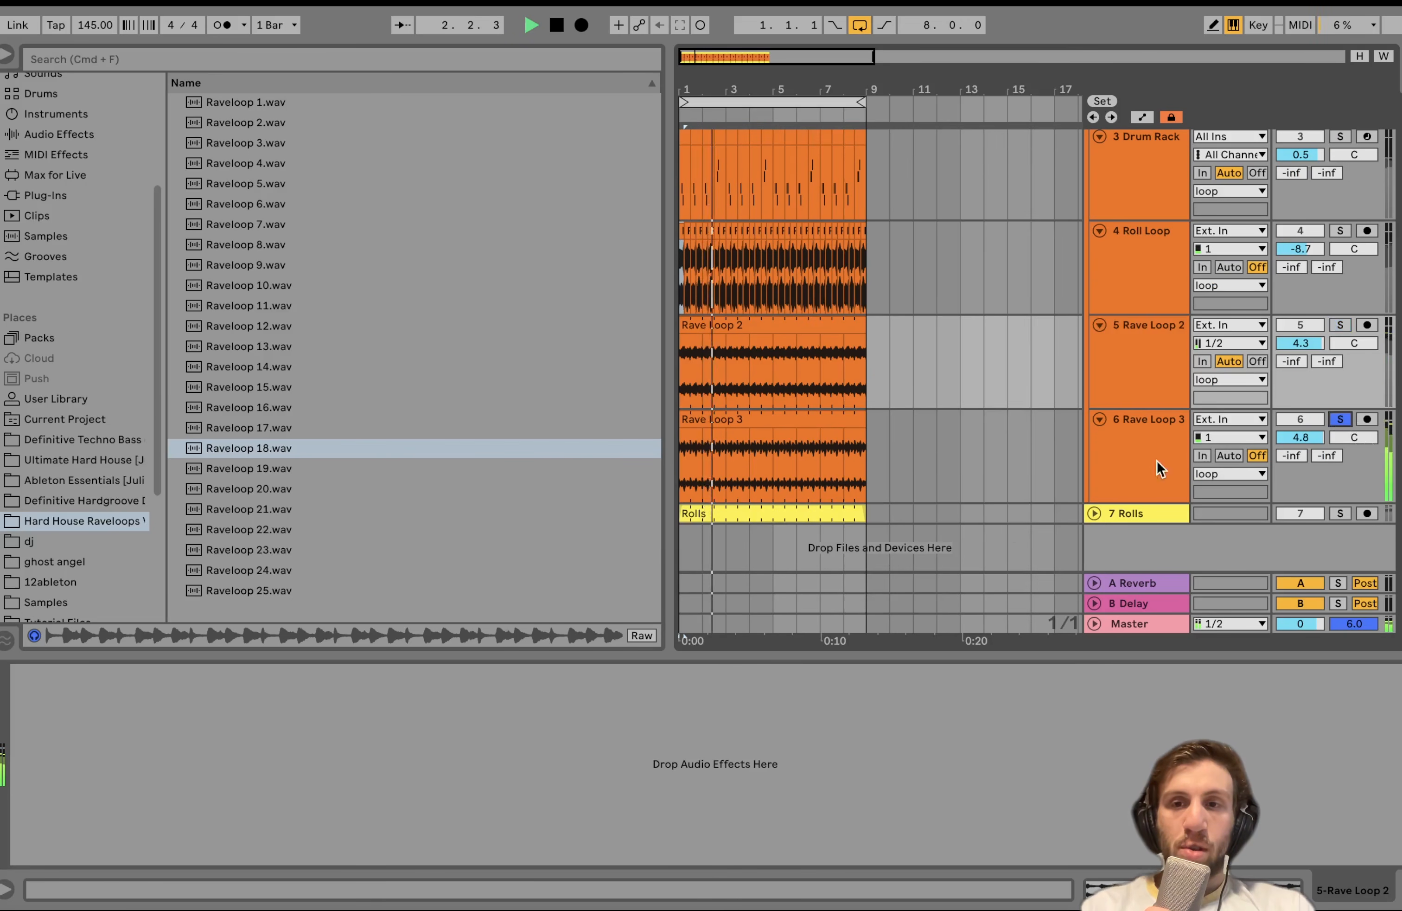
pyautogui.click(1159, 470)
pyautogui.press('space')
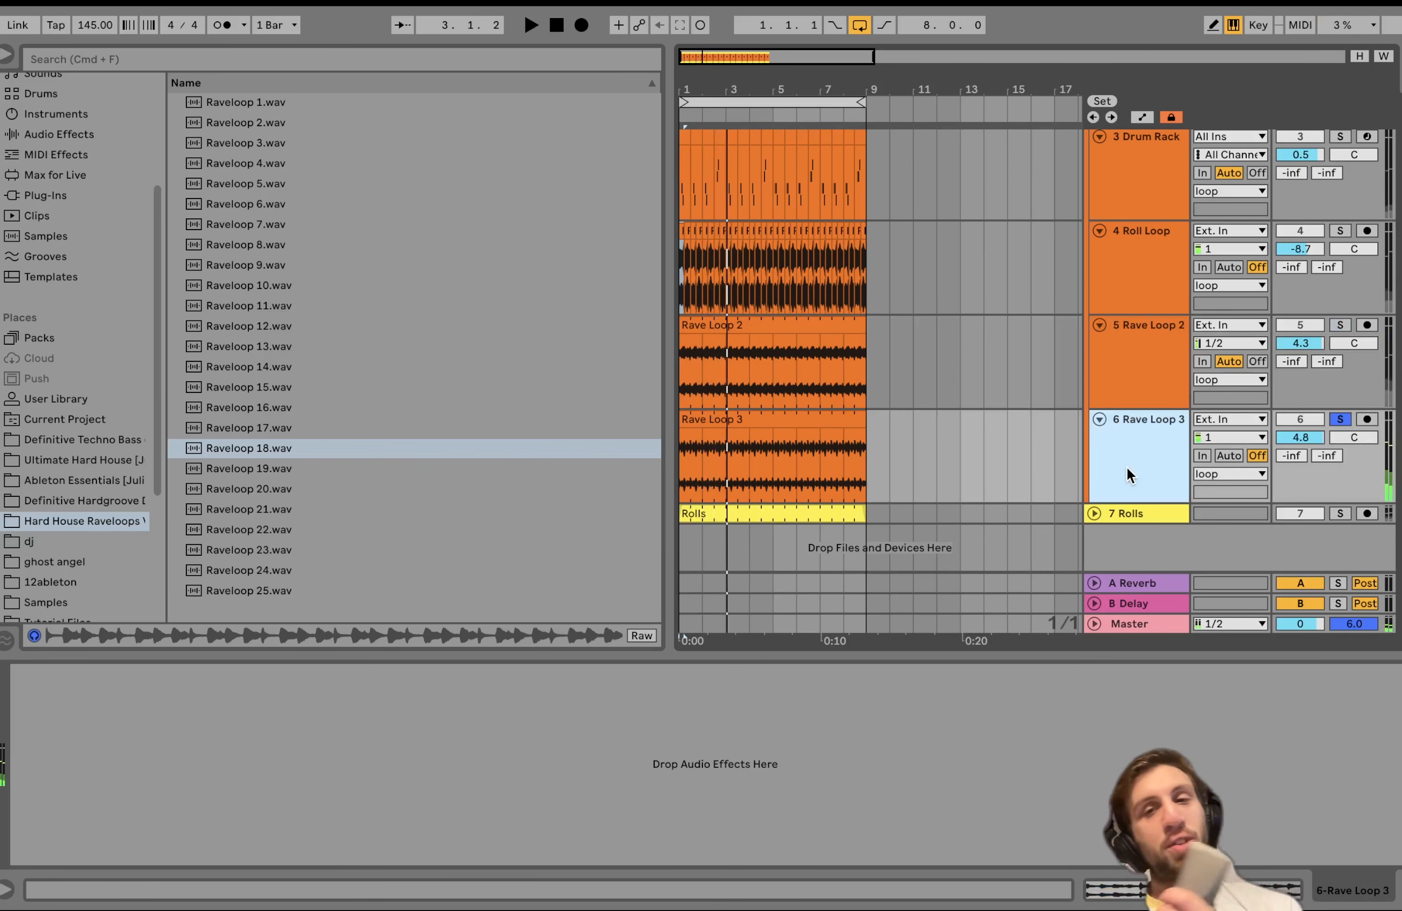
# Step: Open the Rave Loop 3 clip's waveform, play it while following the waveform, and return to the track's device chain
pyautogui.doubleClick(855, 457)
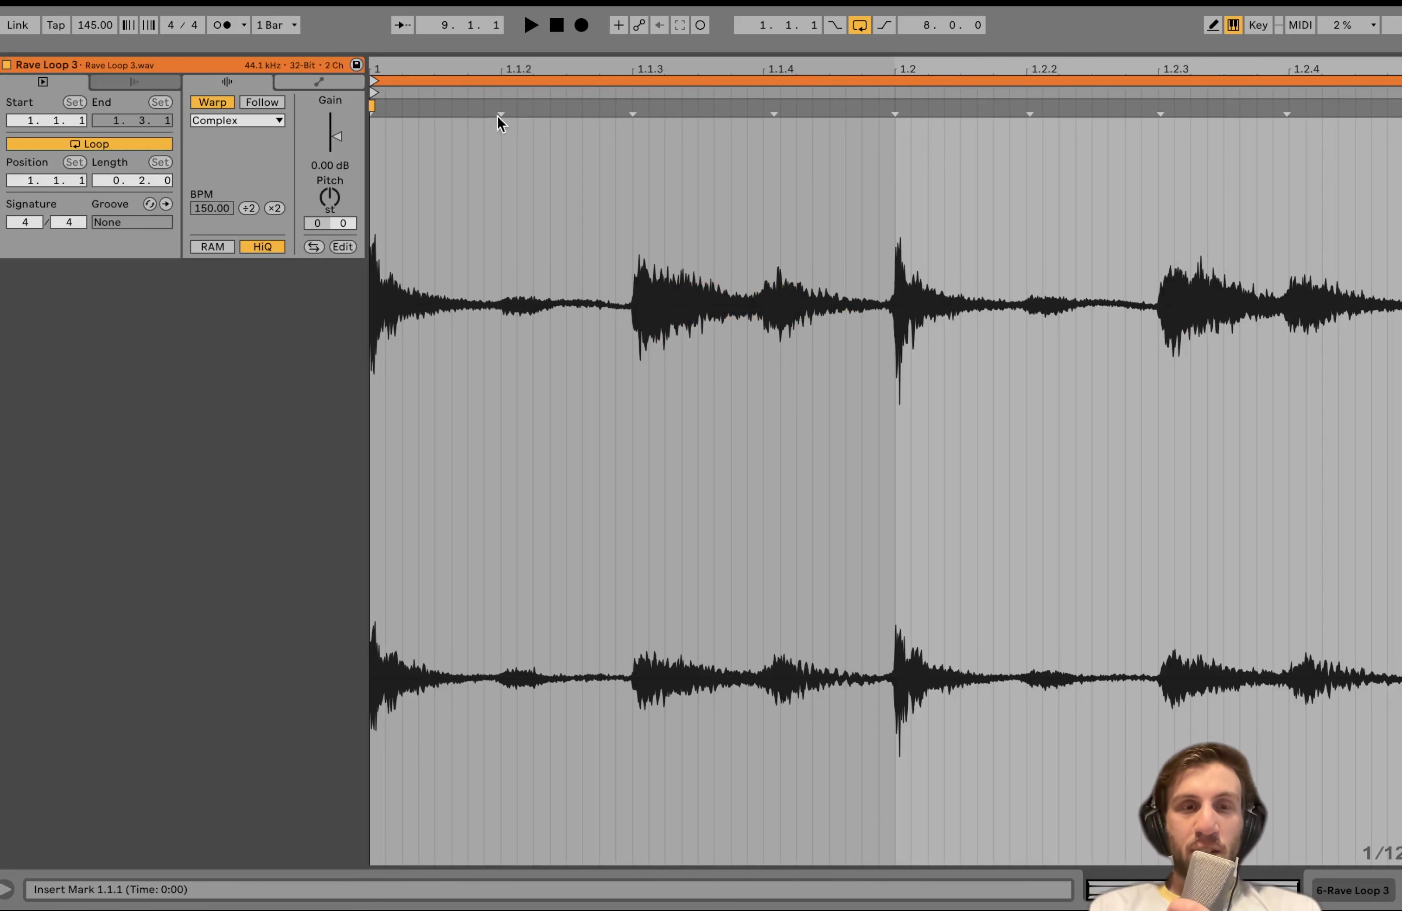
pyautogui.press('space')
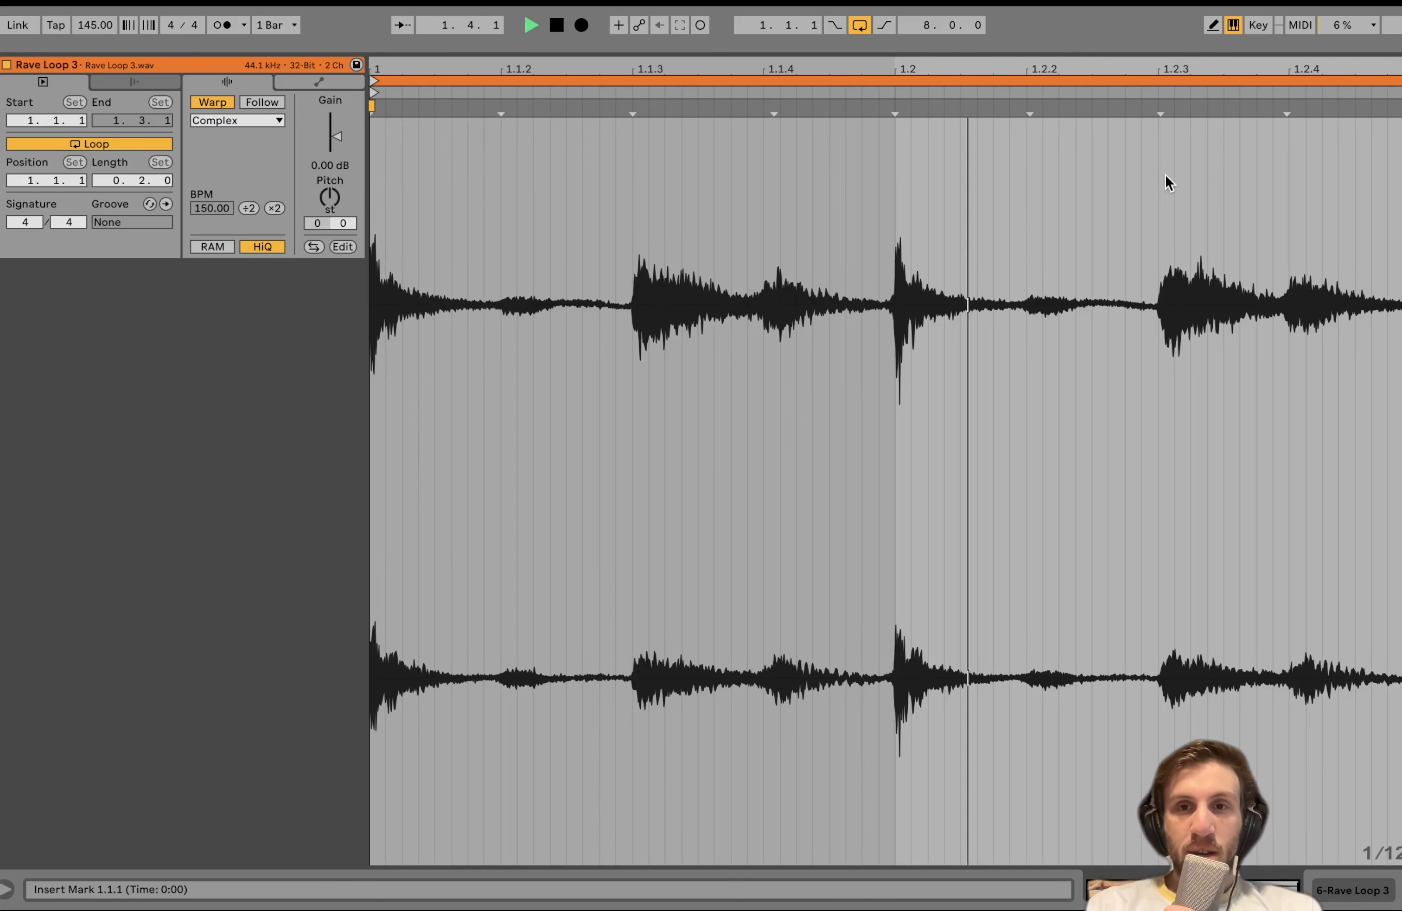
pyautogui.press('space')
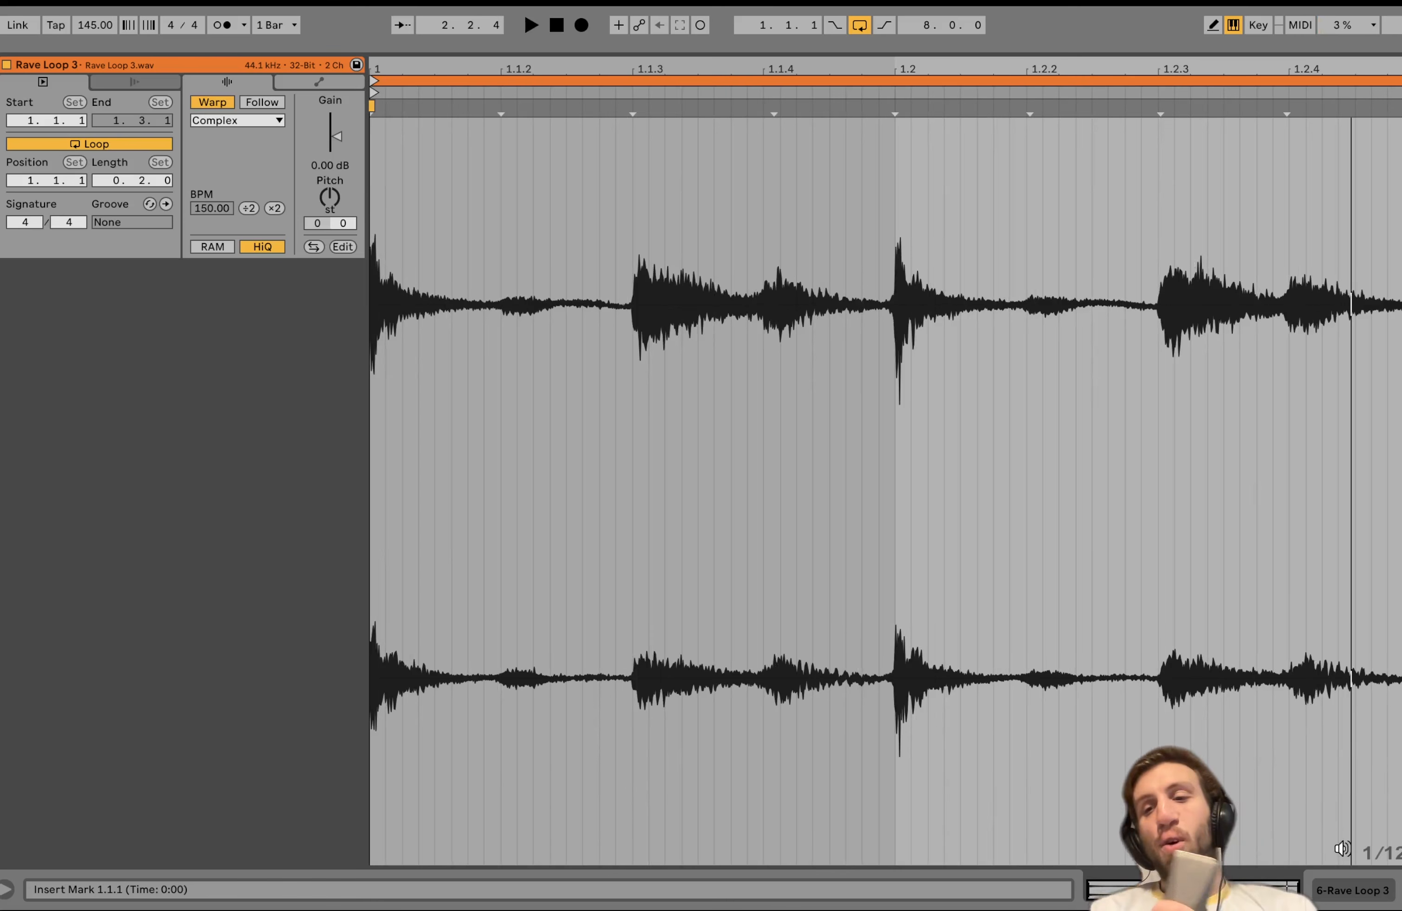
pyautogui.click(1379, 894)
# Step: Clear the individual track solo, solo the whole loop group and listen to all its layers playing together
pyautogui.scroll(3, 1208, 349)
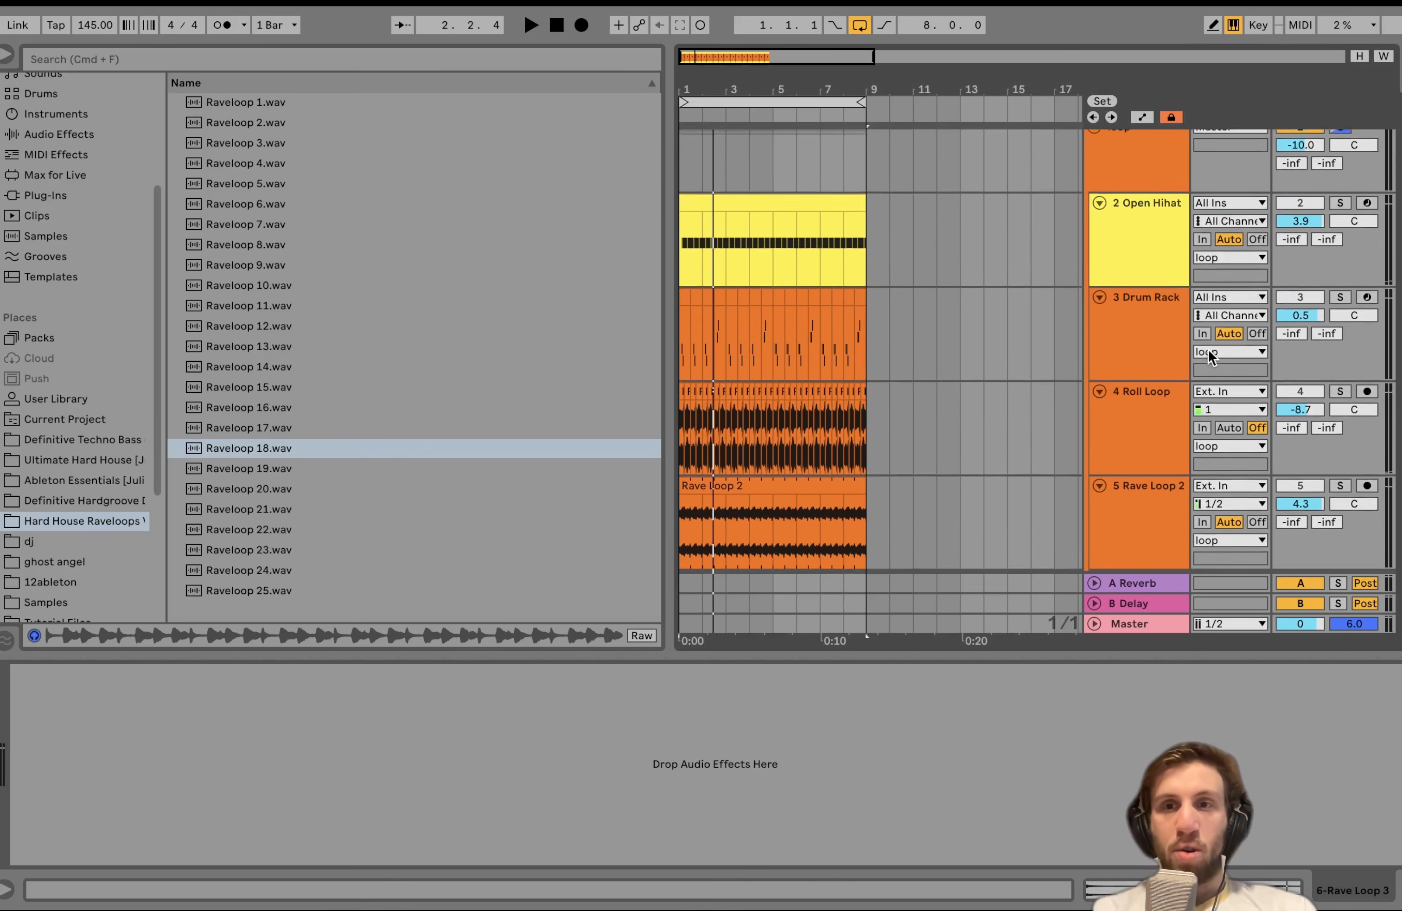
pyautogui.click(1340, 138)
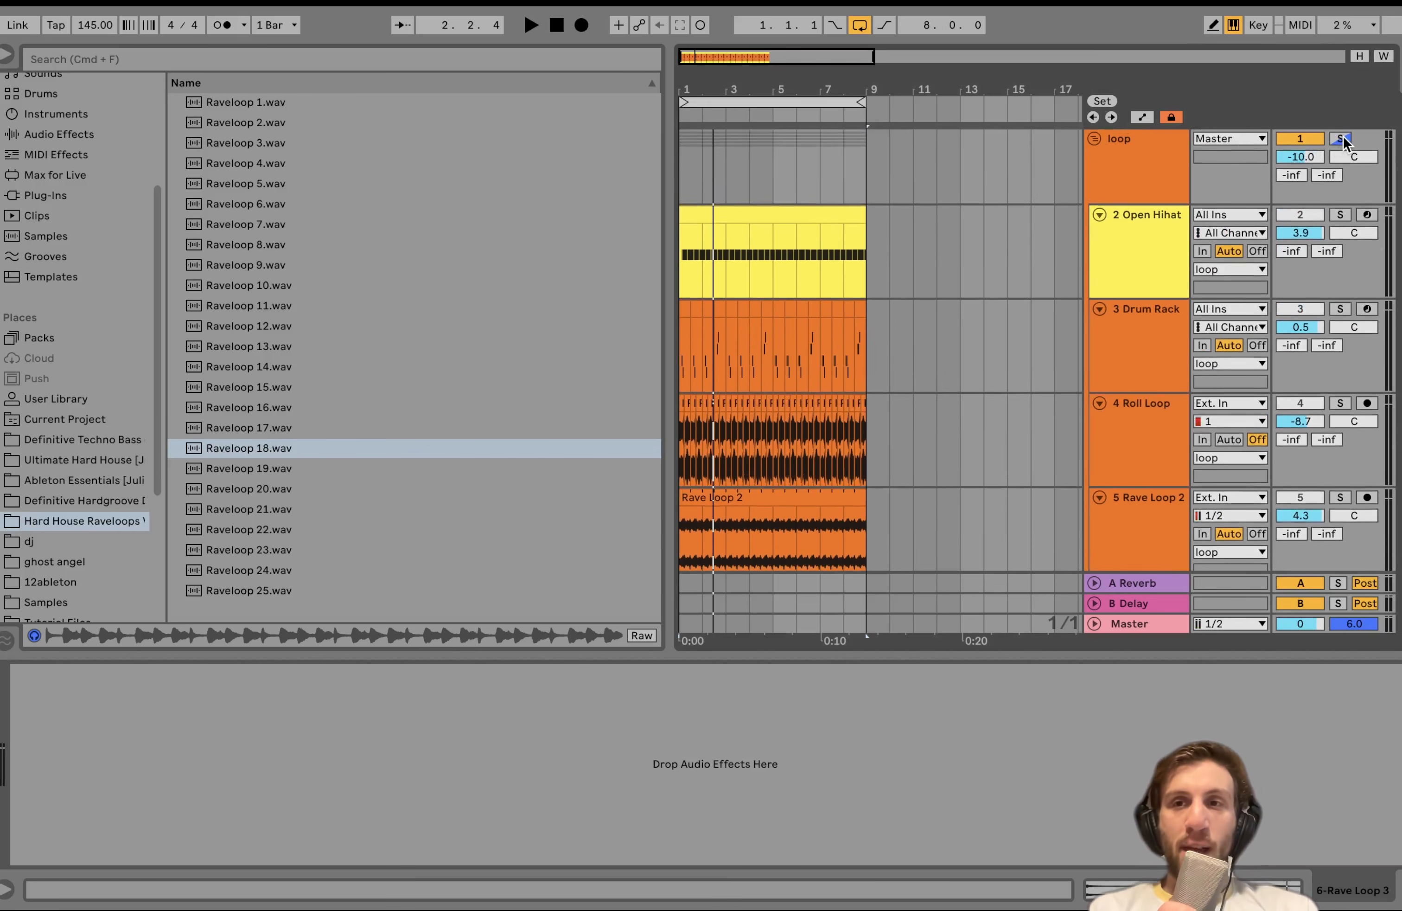
pyautogui.click(1344, 136)
pyautogui.press('space')
pyautogui.scroll(-3, 1218, 301)
pyautogui.scroll(3, 1207, 328)
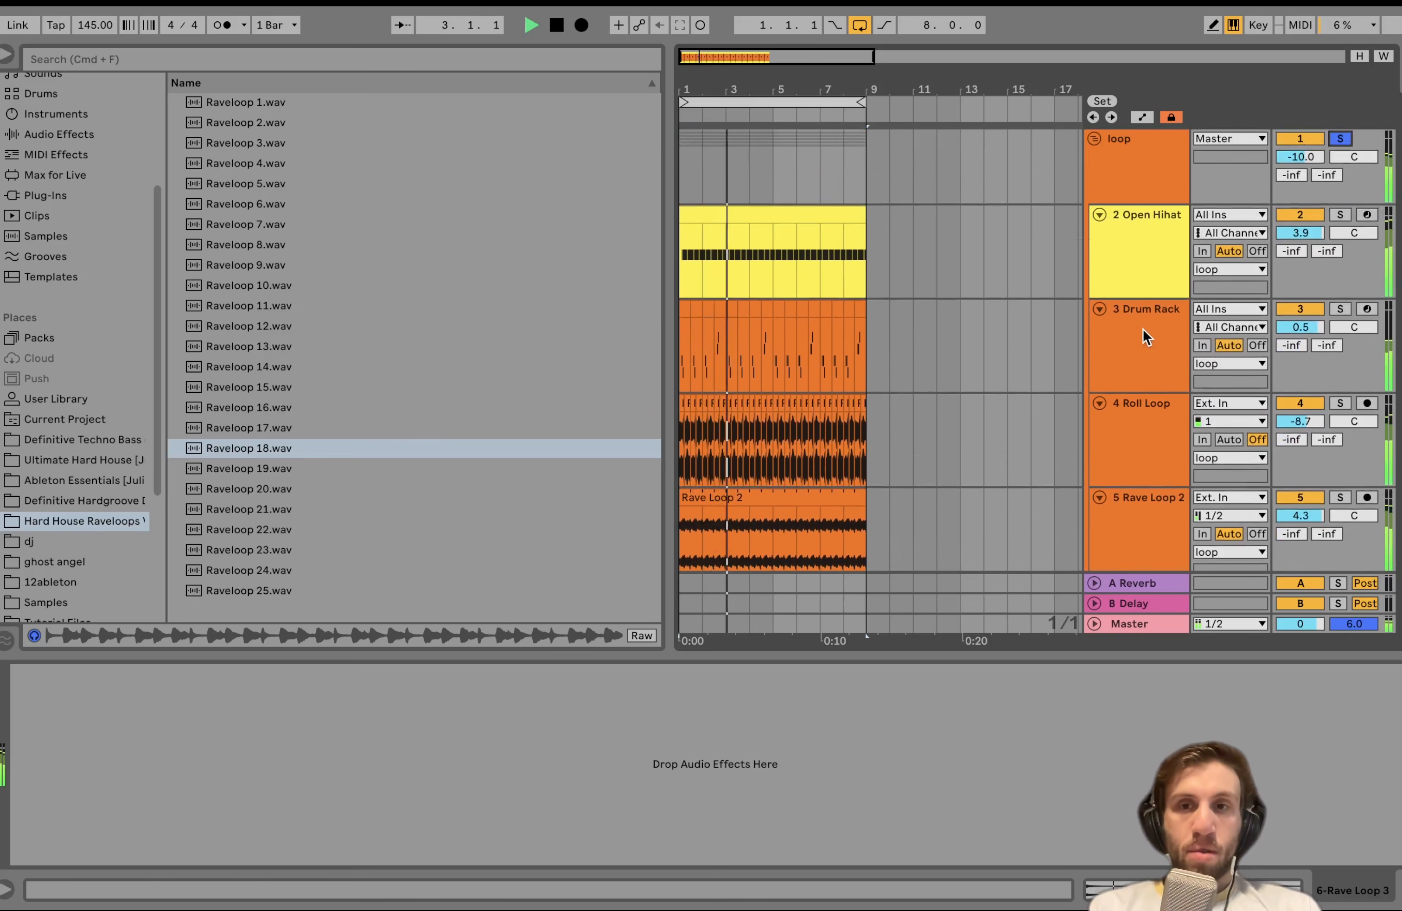
pyautogui.press('space')
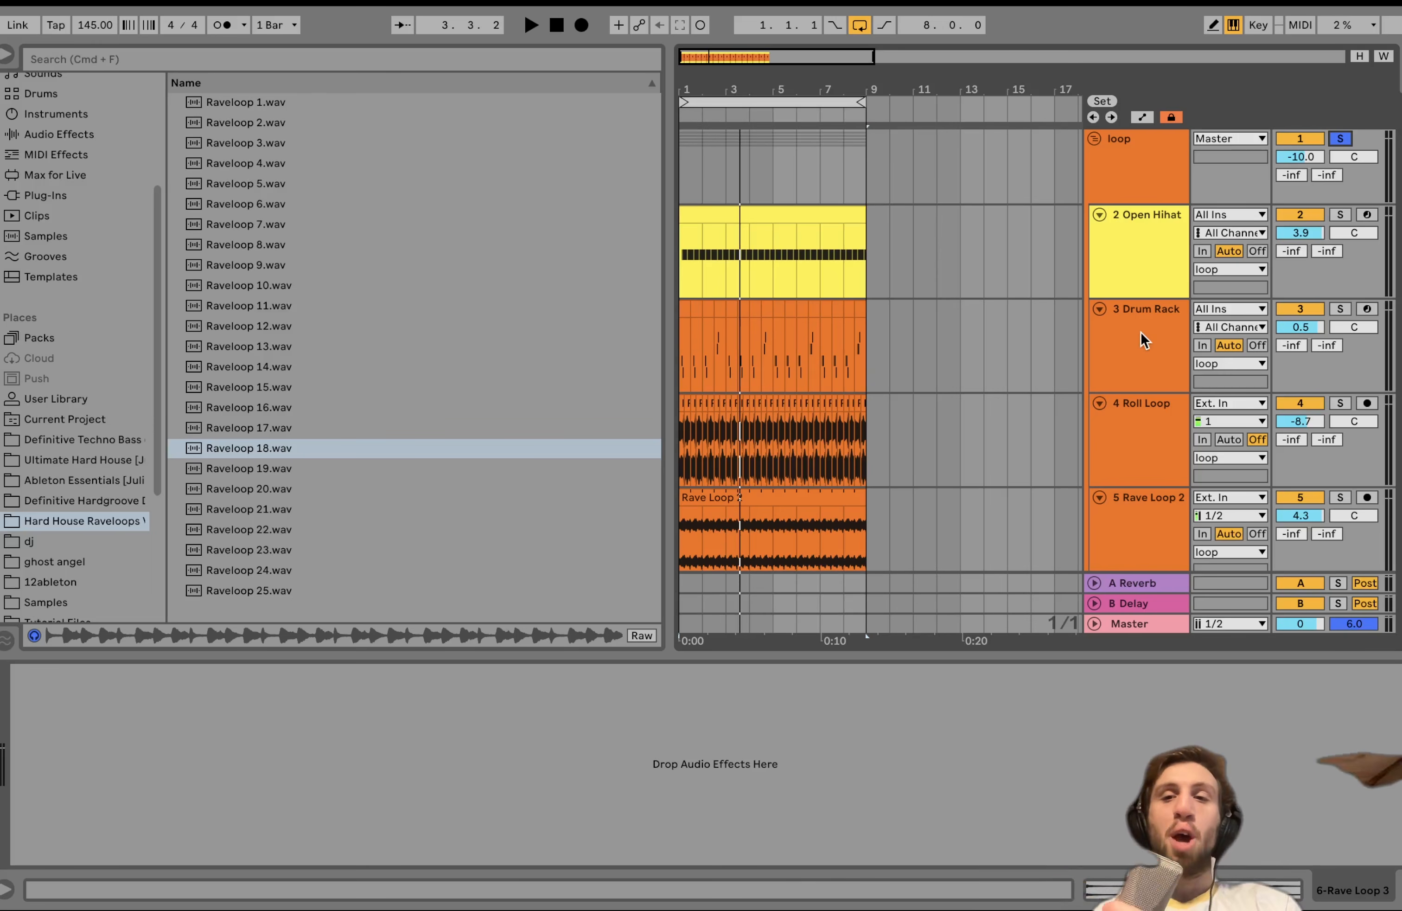
# Step: Select the first half-bar Drum Rack clip (1.1.1 to 1.3.1) and examine its pattern against the other layers in the arrangement
pyautogui.click(1141, 333)
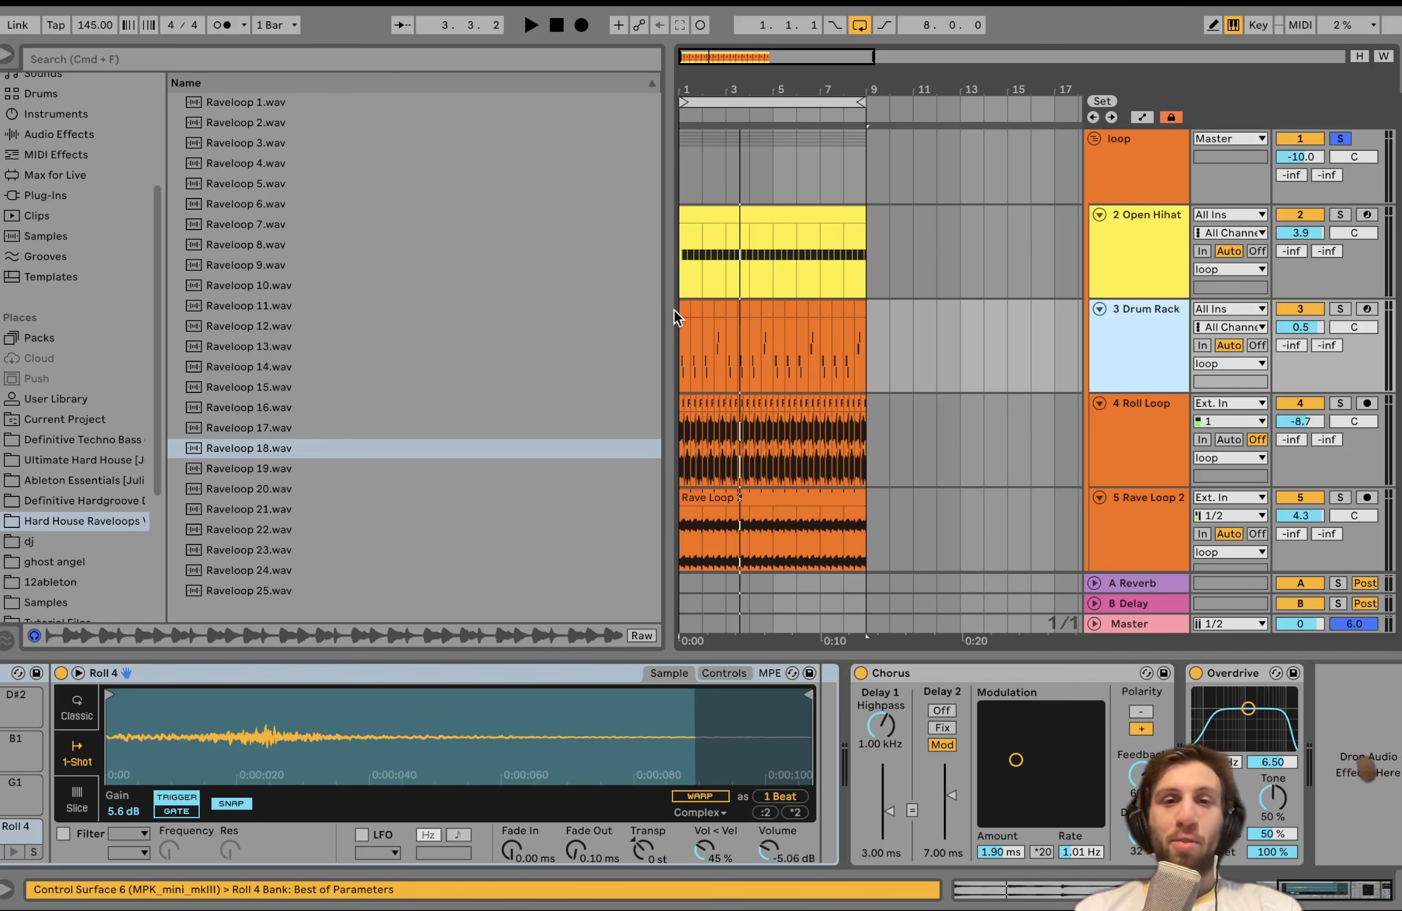
pyautogui.moveTo(680, 312); pyautogui.dragTo(684, 307)
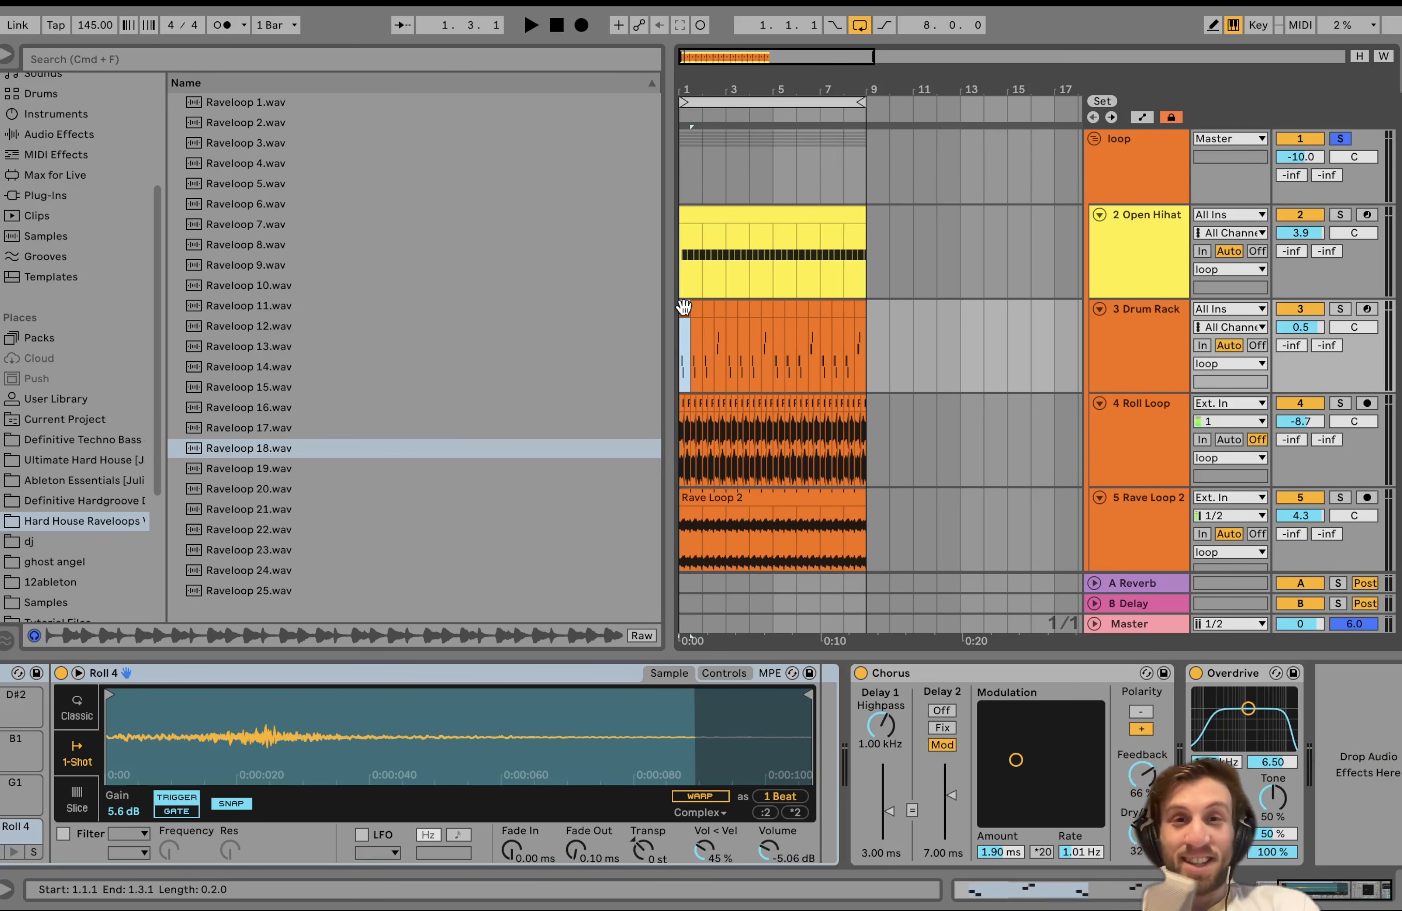
pyautogui.scroll(-3, 683, 307)
pyautogui.scroll(3, 684, 307)
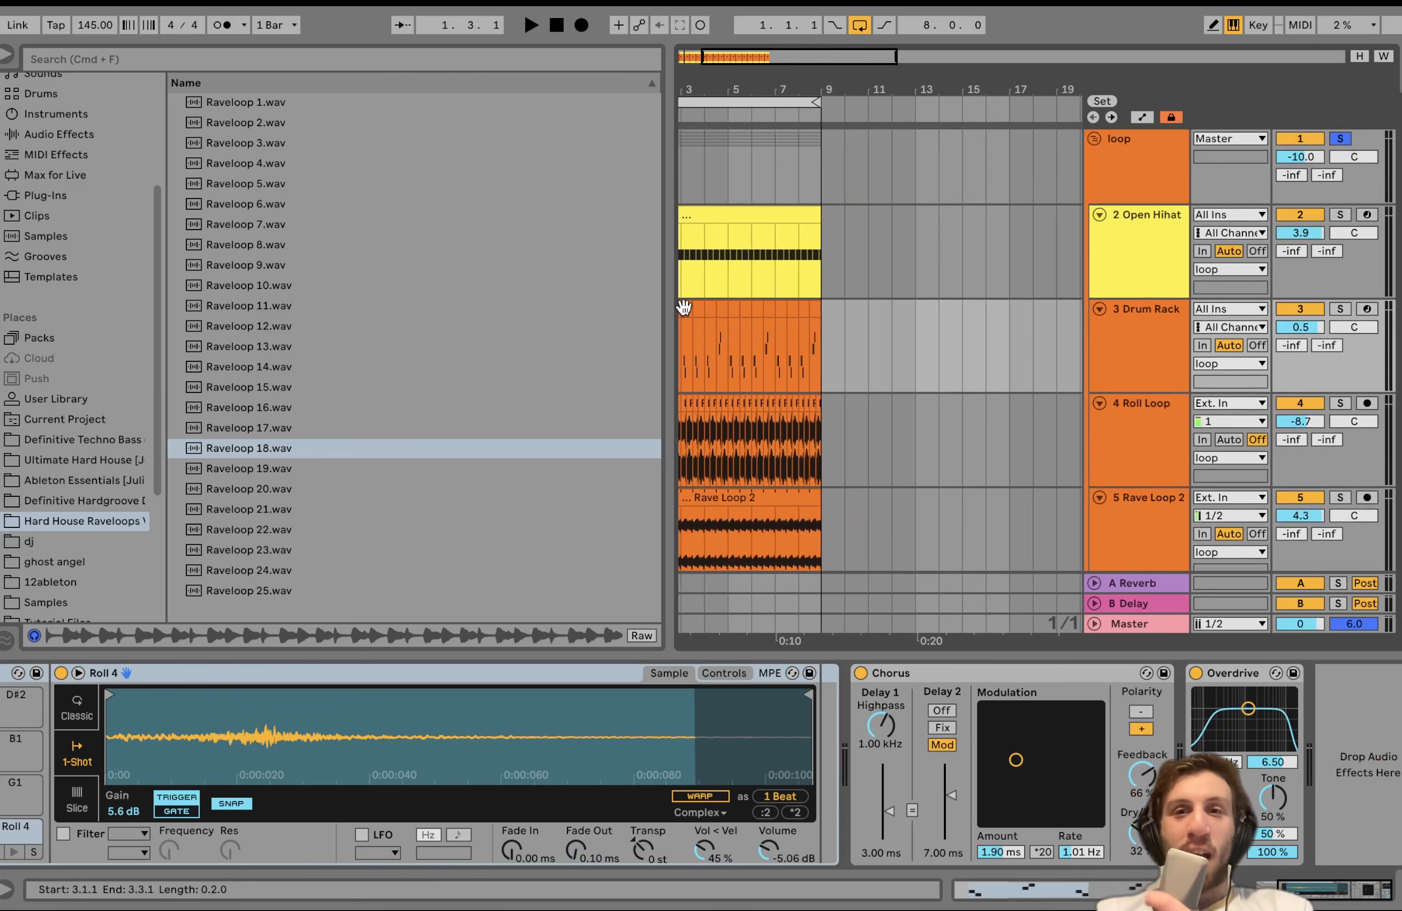
pyautogui.scroll(5, 684, 307)
pyautogui.scroll(-1, 684, 307)
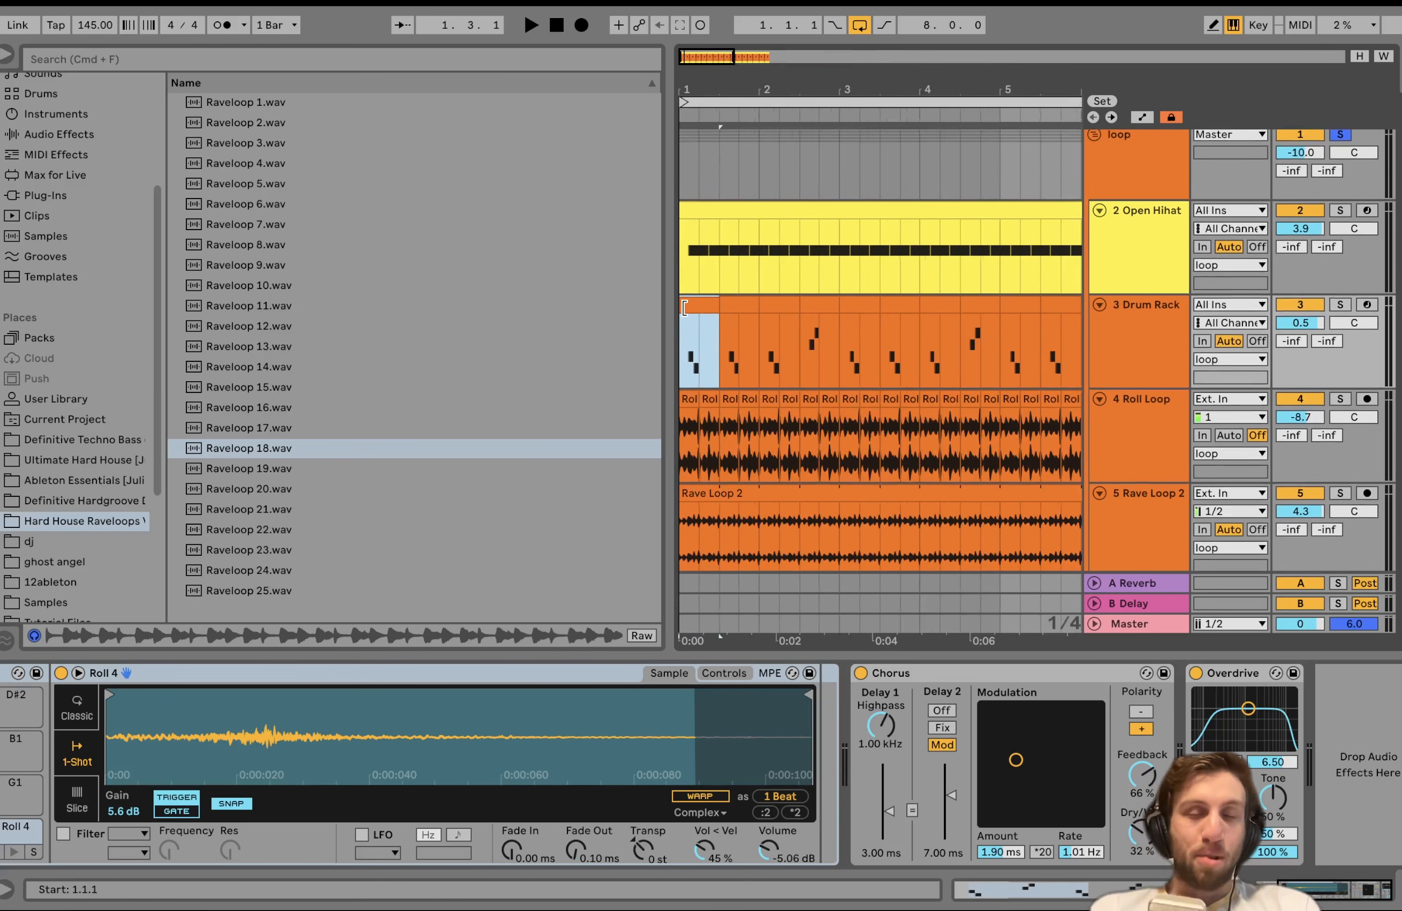
pyautogui.scroll(-2, 684, 308)
pyautogui.scroll(-3, 685, 307)
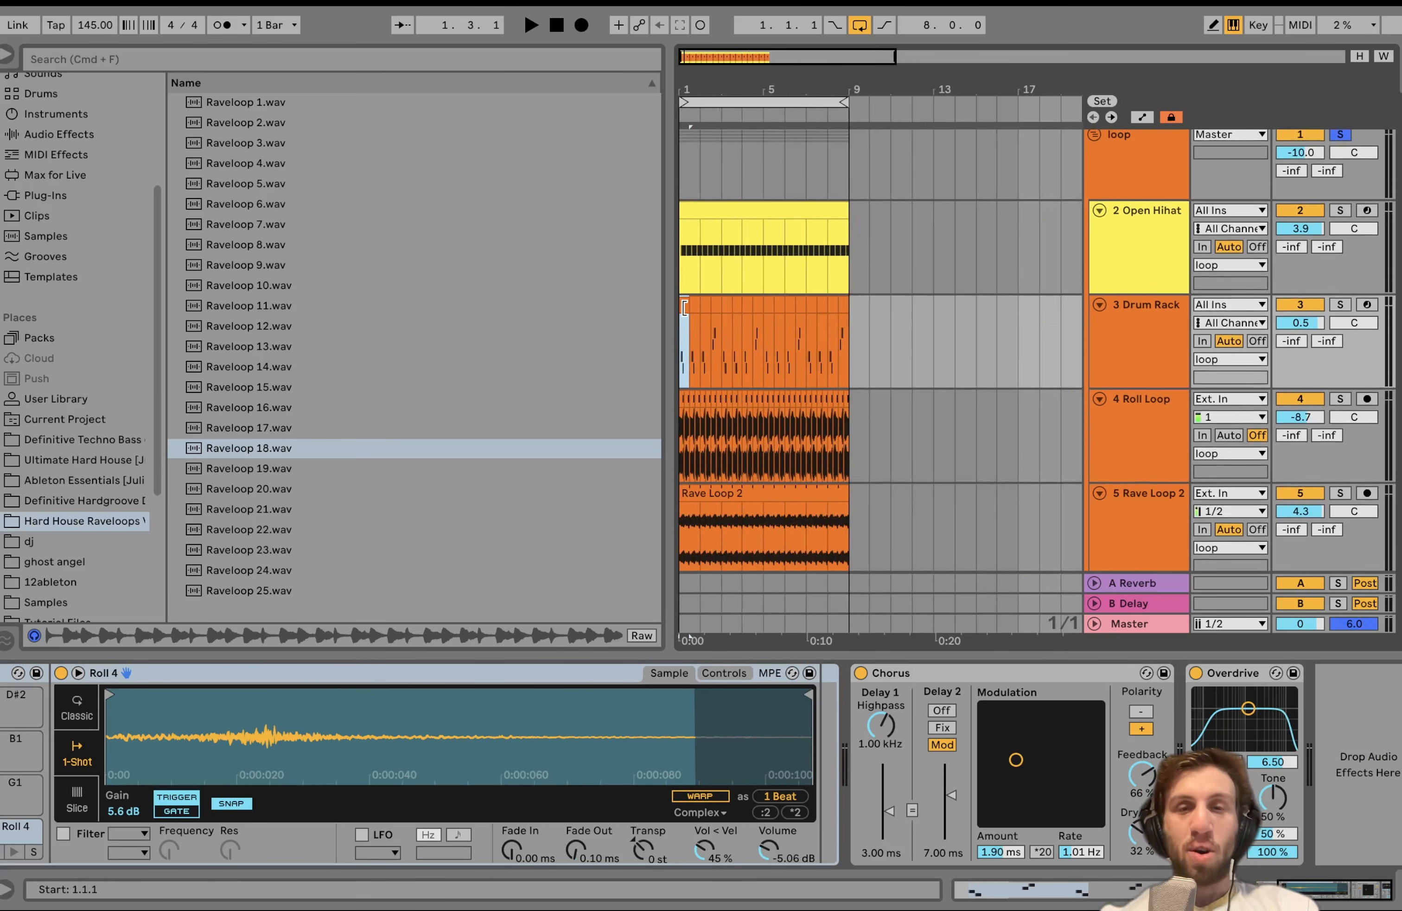
pyautogui.scroll(3, 685, 307)
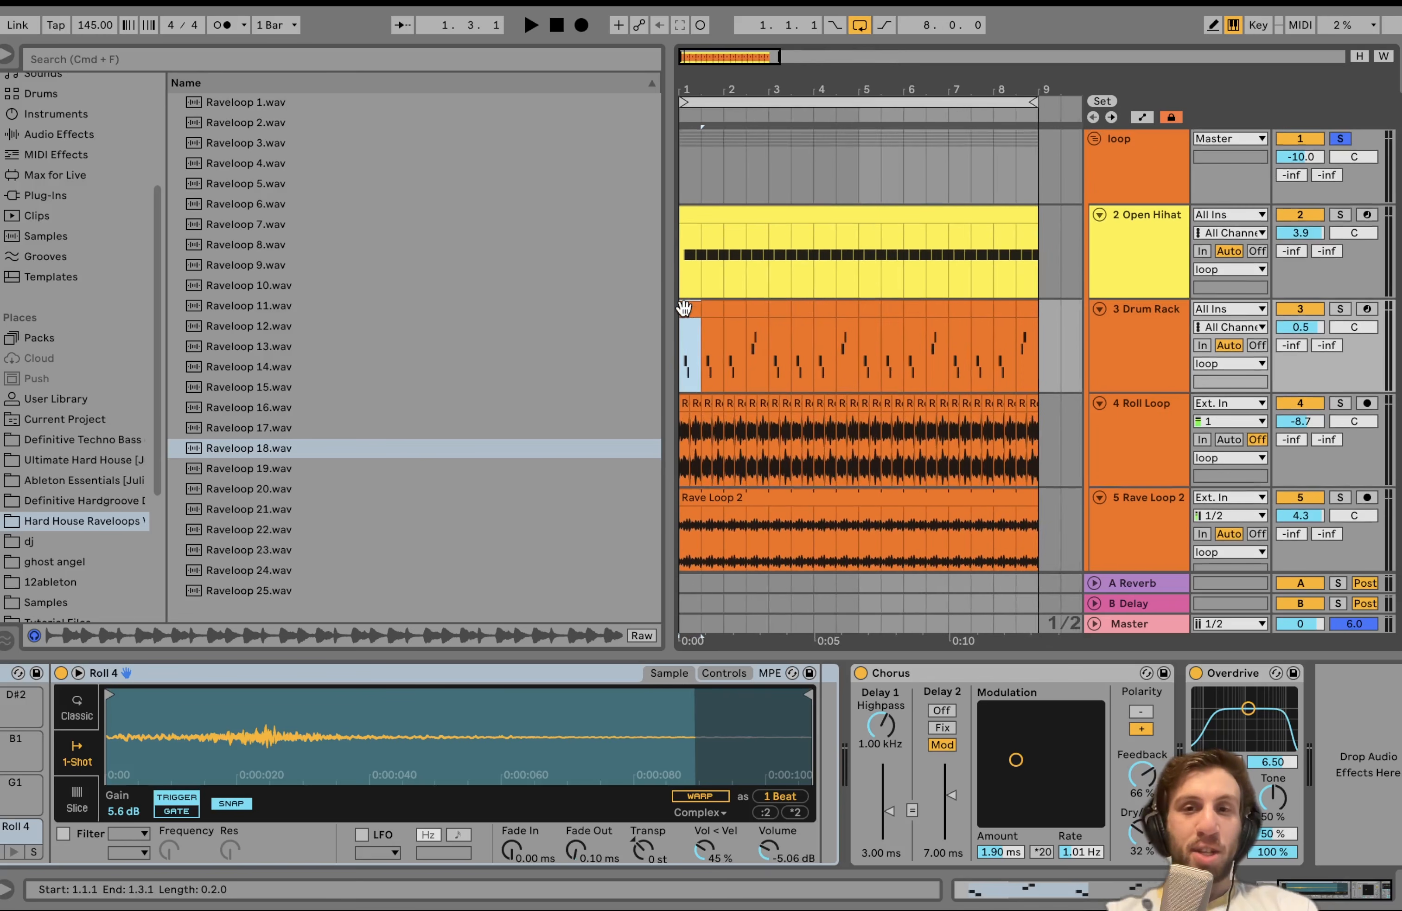
pyautogui.scroll(-5, 684, 307)
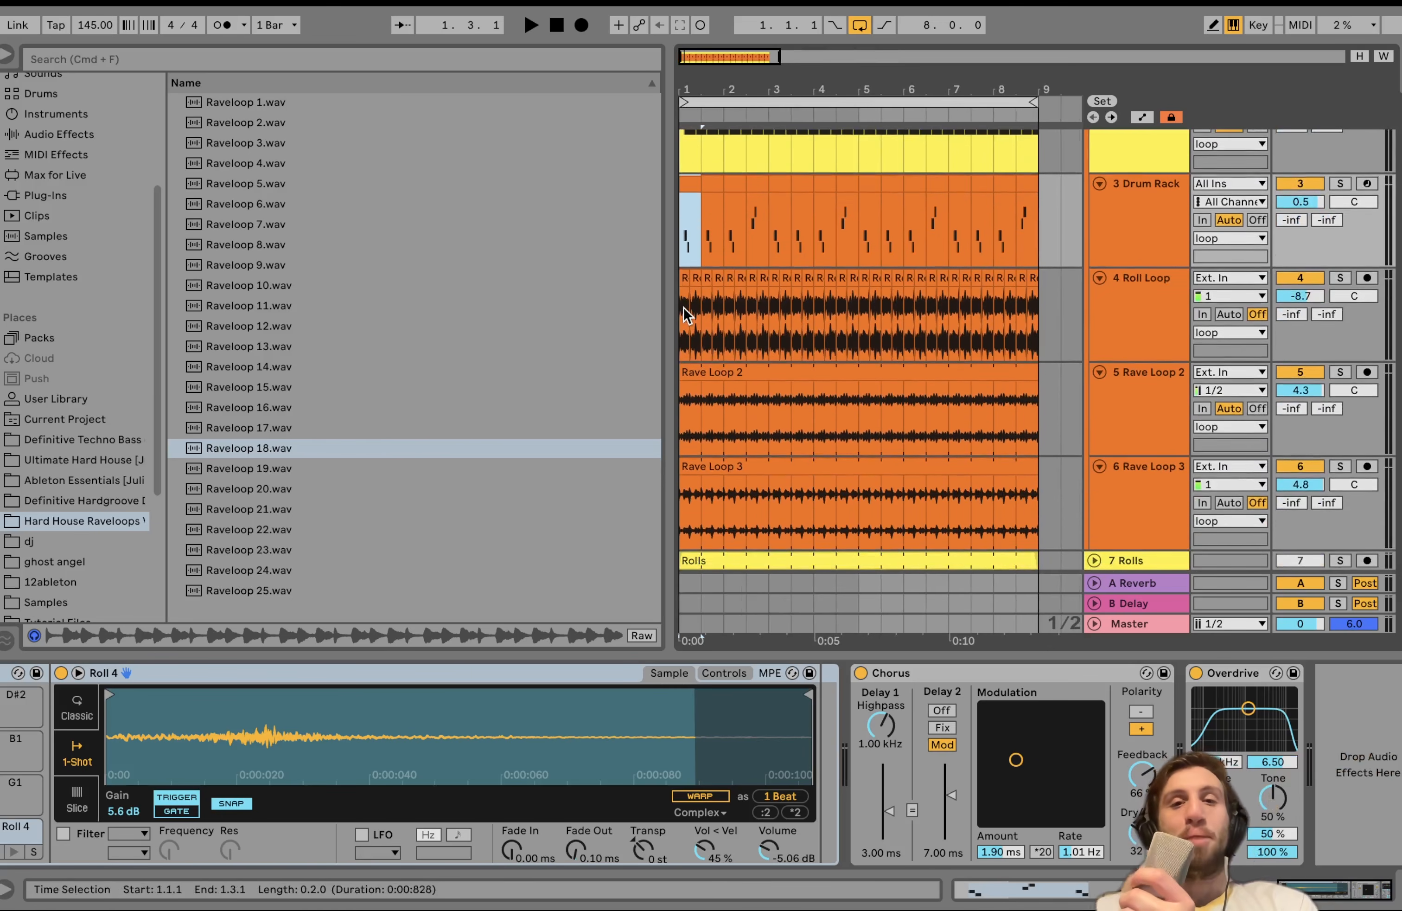
pyautogui.scroll(4, 685, 313)
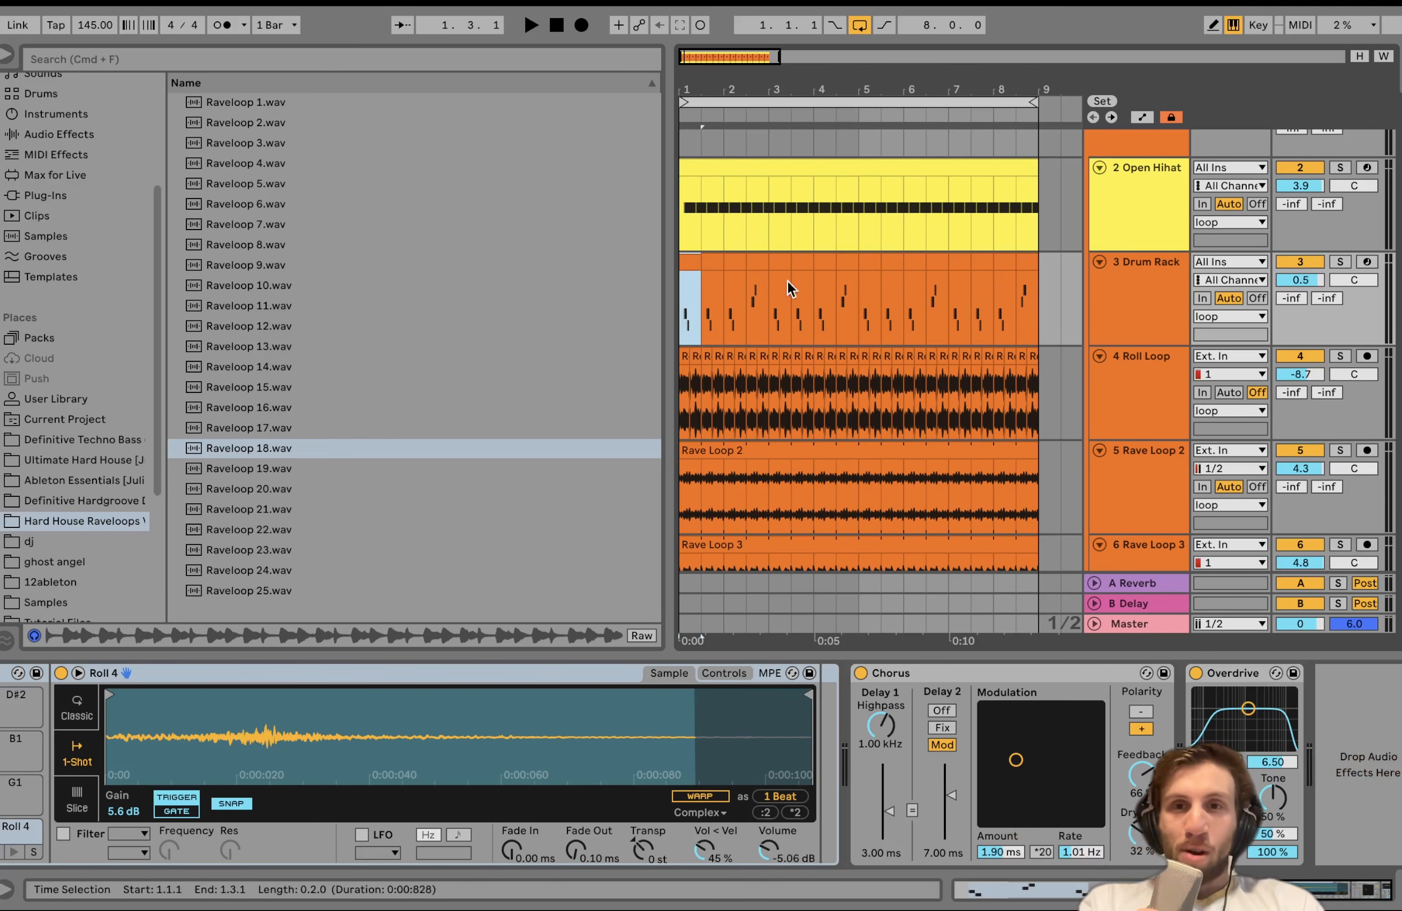
# Step: Play the loop, solo the Drum Rack, add Open Hihat to the solo, and stop playback after listening
pyautogui.click(1230, 279)
pyautogui.click(1160, 285)
pyautogui.press('space')
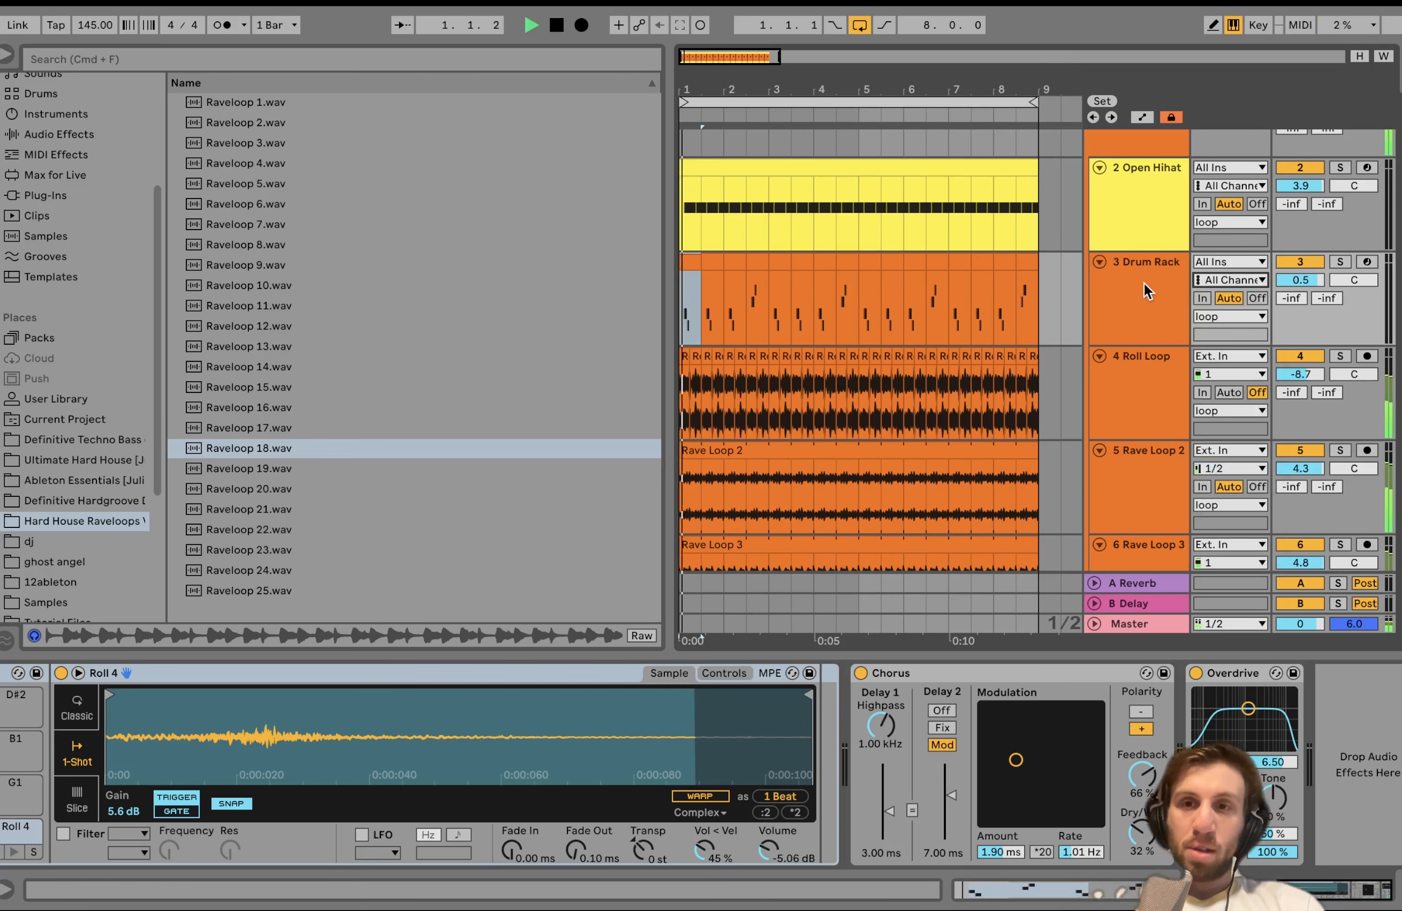
pyautogui.click(1340, 262)
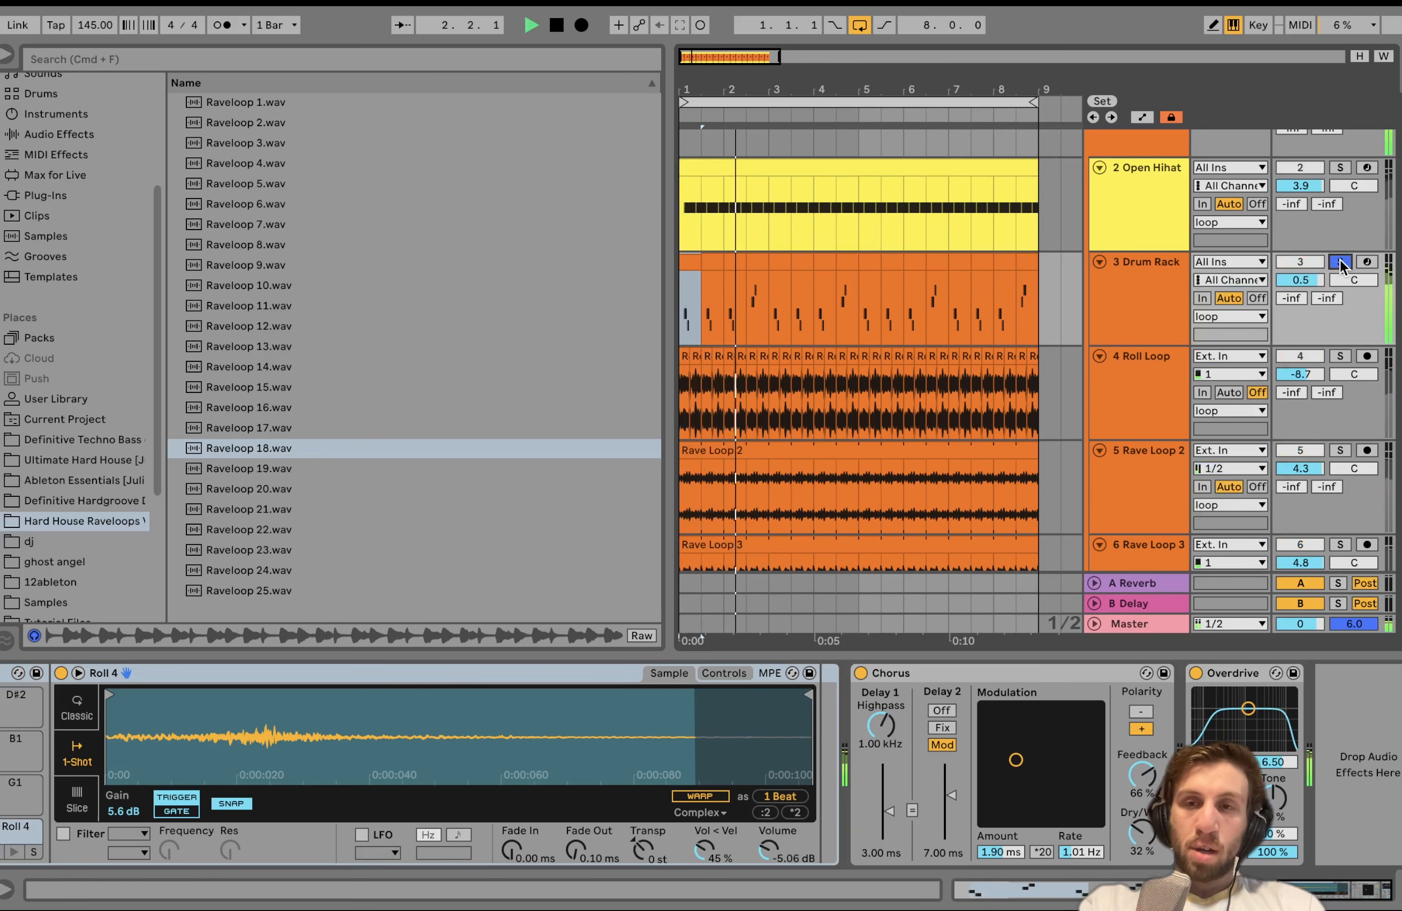
pyautogui.scroll(1, 1345, 249)
pyautogui.click(1340, 214)
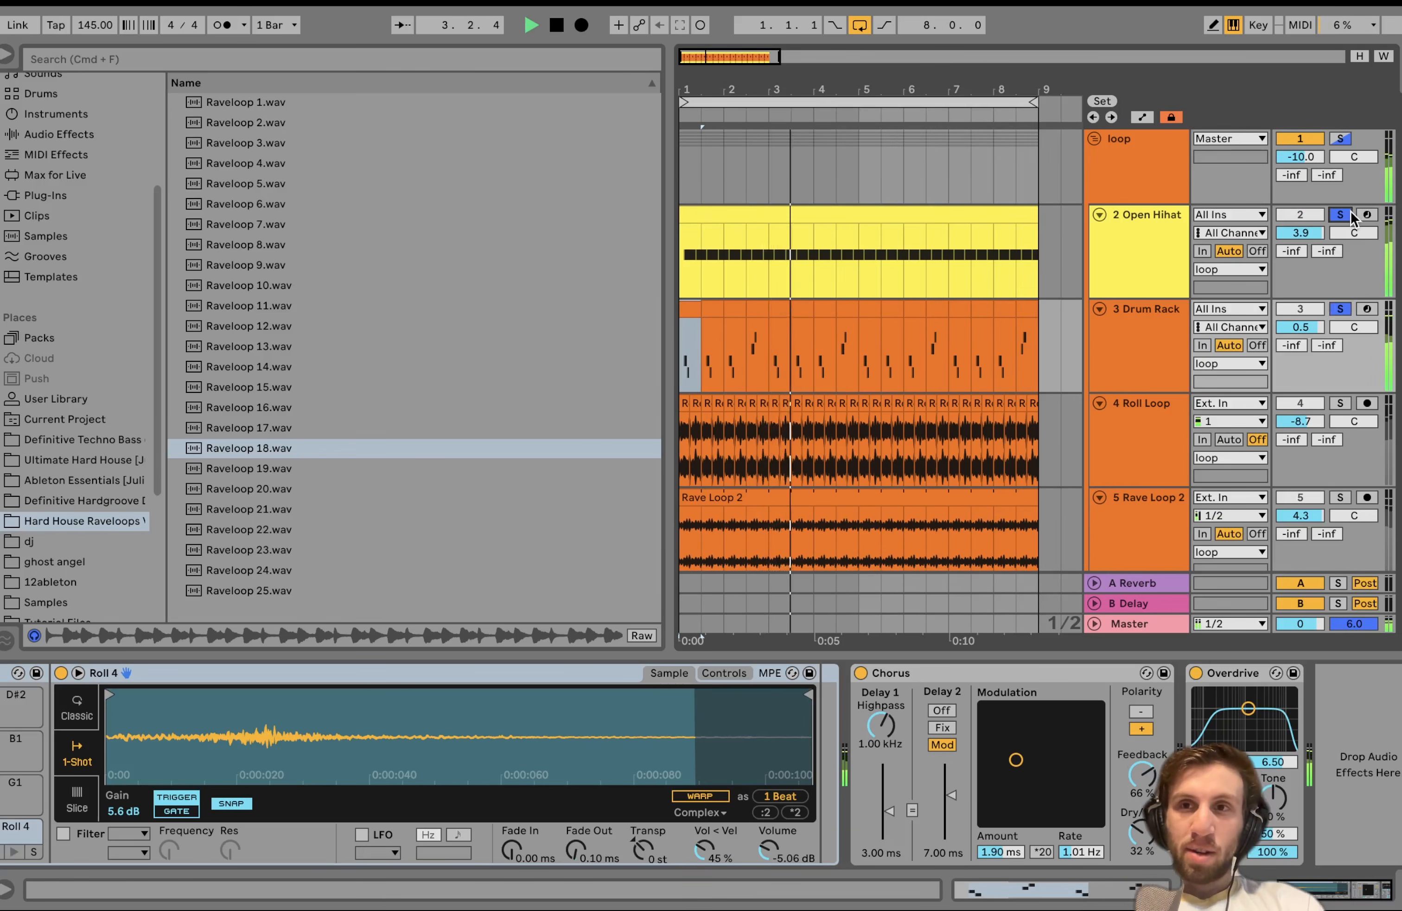
pyautogui.press('space')
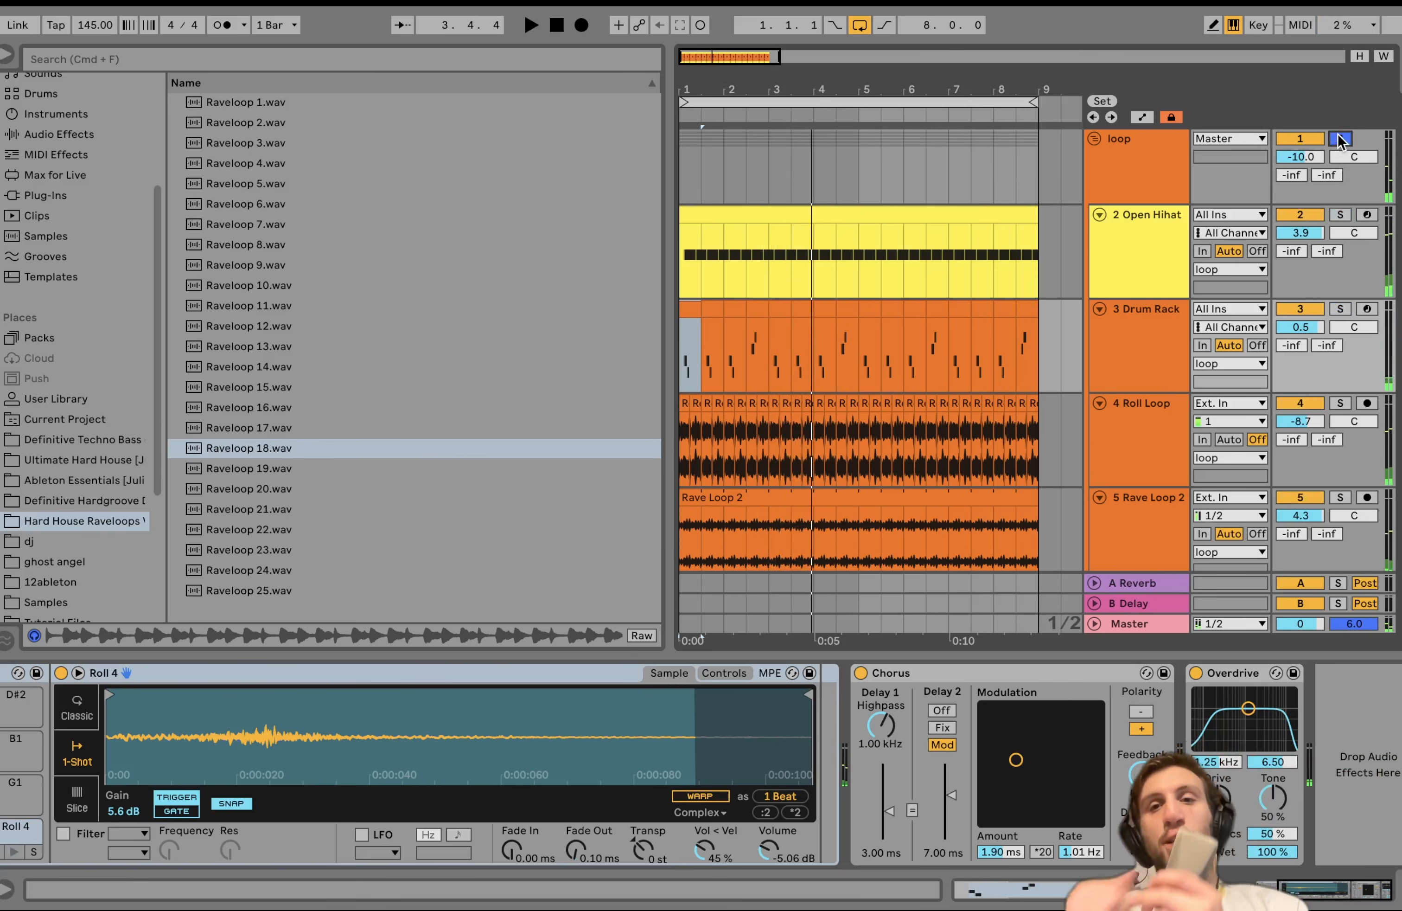
# Step: With the loop group soloed, open the Rave Loop 3 clip, select its first beat (1.1.1 to 1.2.1), and play the loop briefly
pyautogui.click(1340, 139)
pyautogui.scroll(-3, 1203, 417)
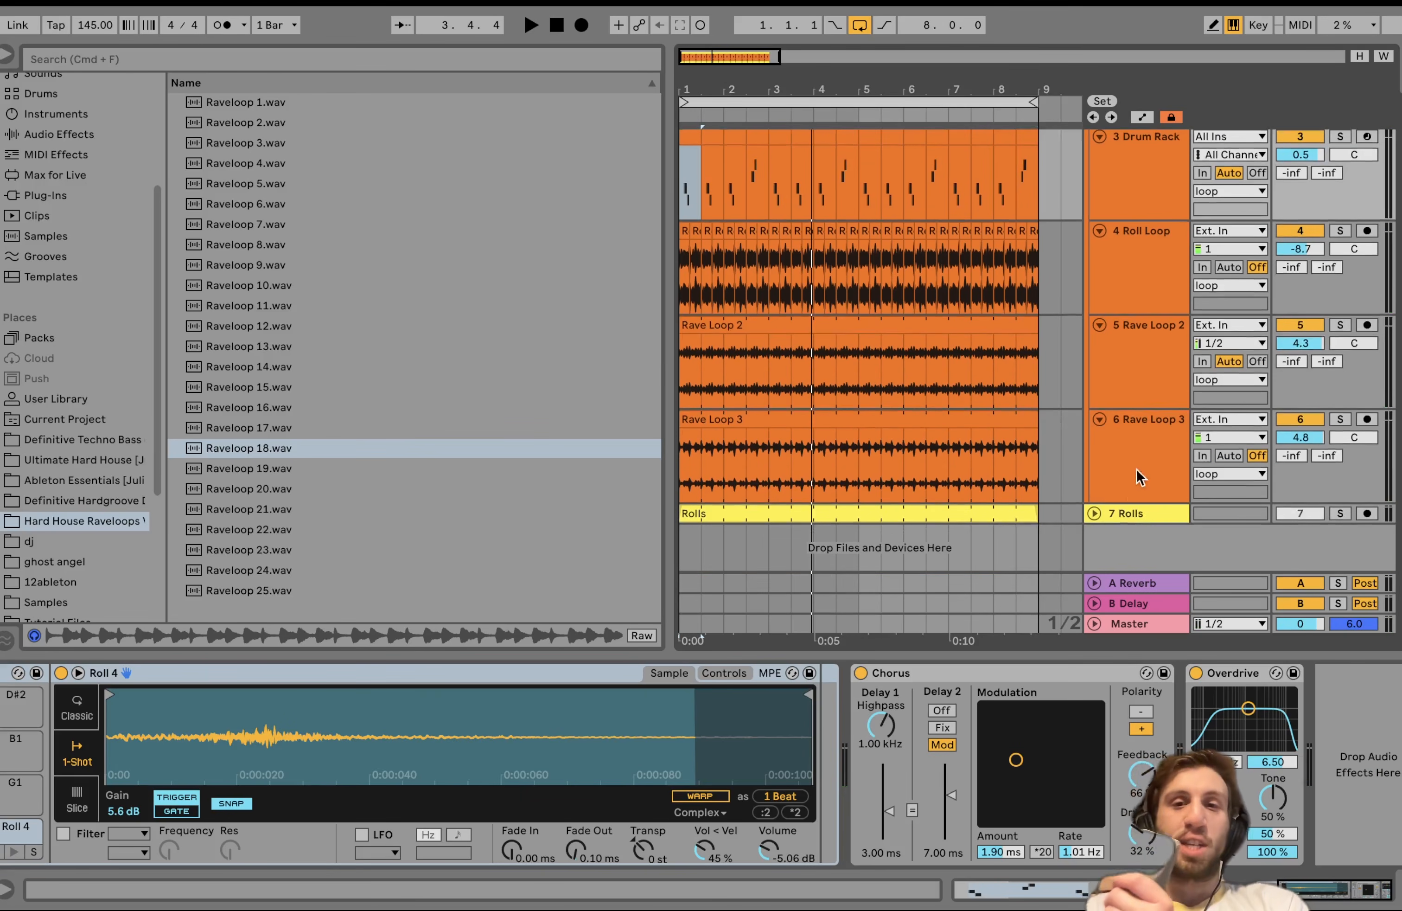
pyautogui.click(1115, 481)
pyautogui.doubleClick(899, 417)
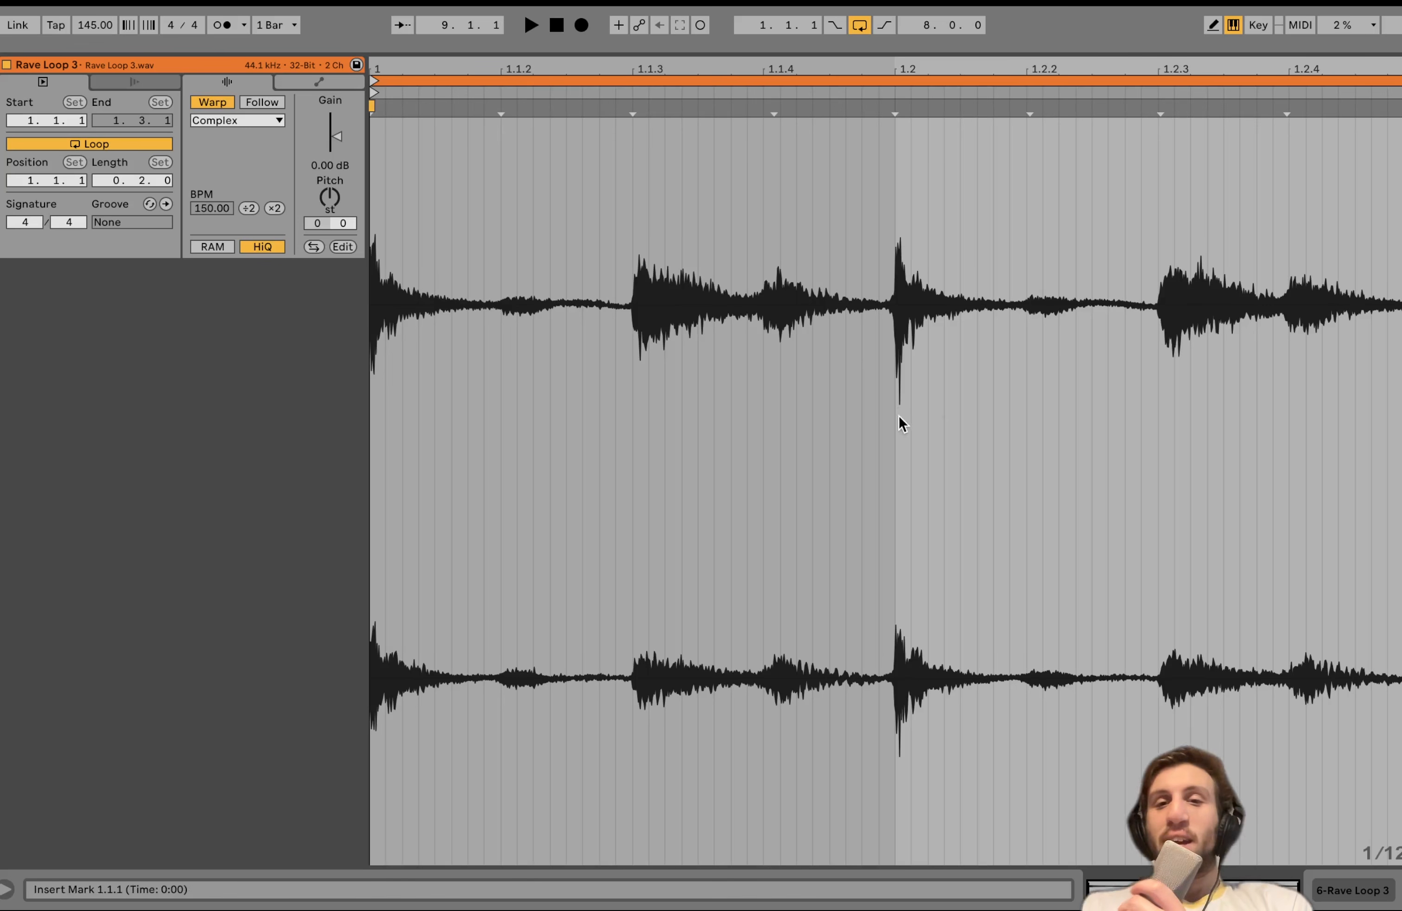
pyautogui.moveTo(1401, 82); pyautogui.dragTo(891, 120)
pyautogui.press('space')
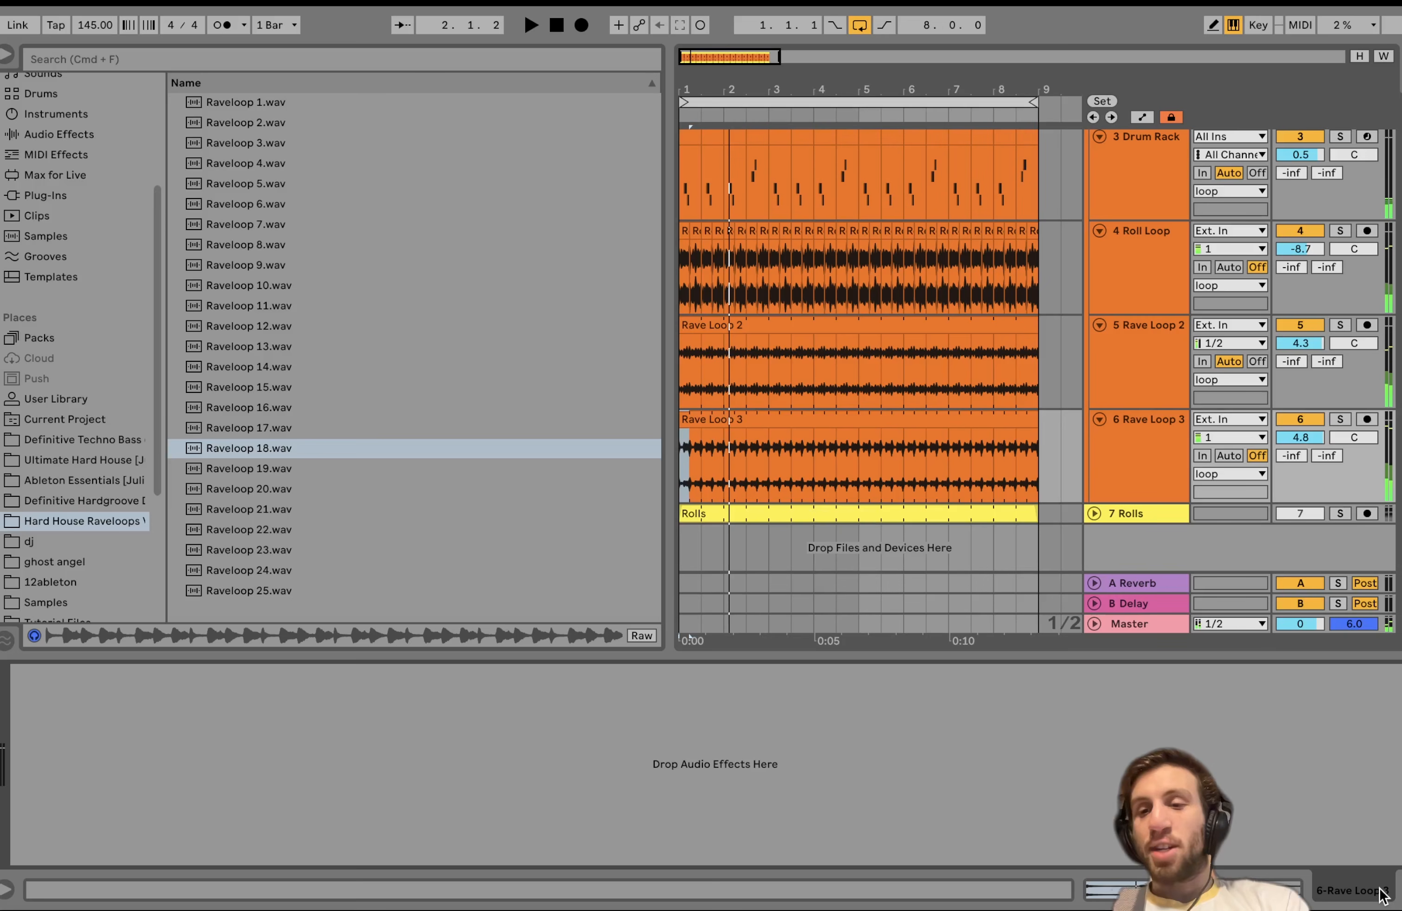
# Step: Select the loop group track to show its Saturator and EQ Eight effects
pyautogui.scroll(3, 1018, 413)
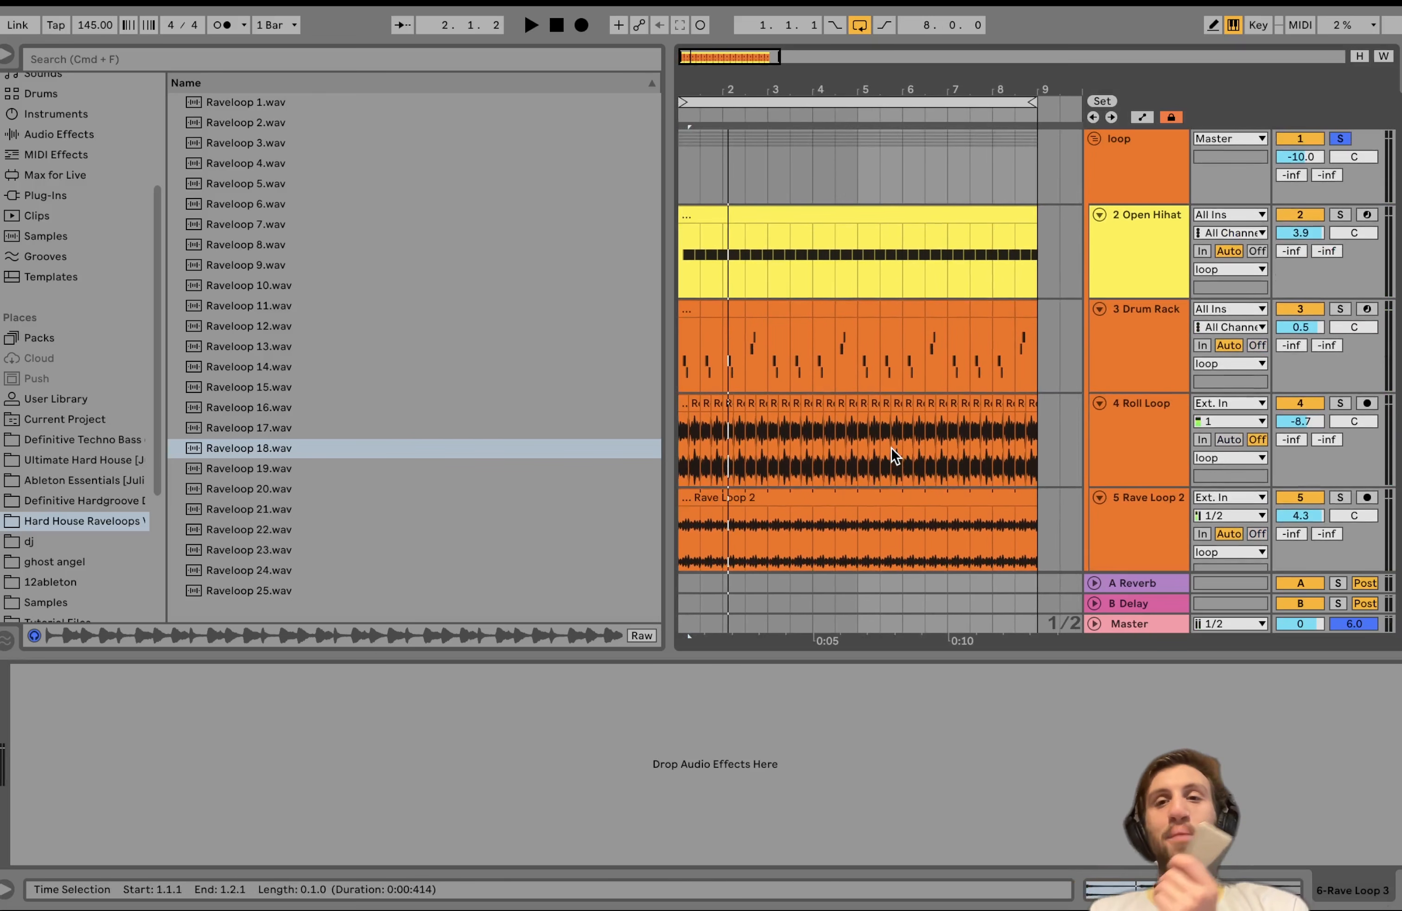
pyautogui.click(1157, 173)
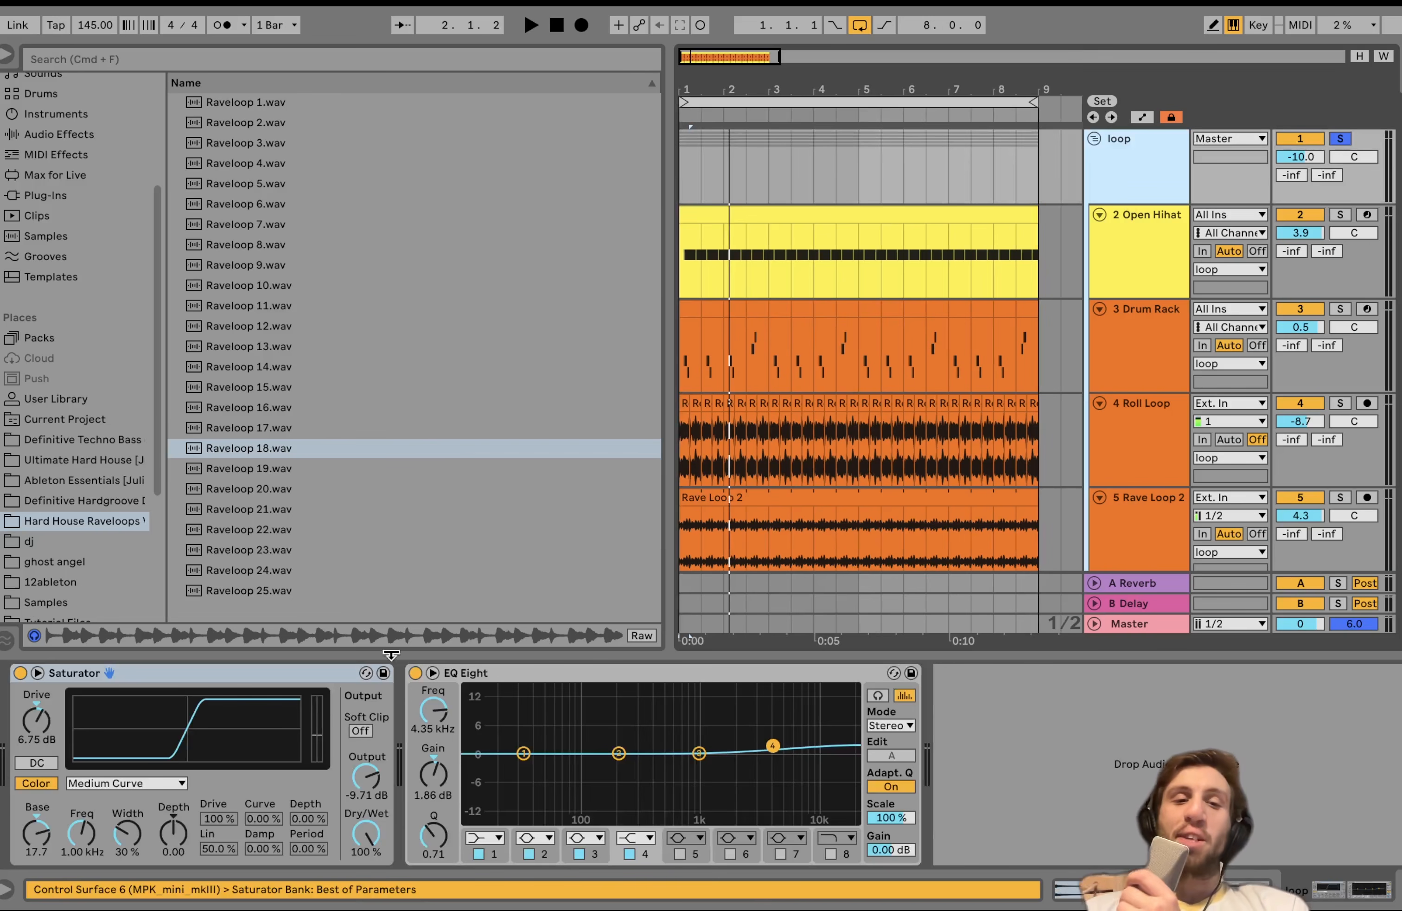
# Step: Compare the loop group's sound with its EQ Eight and Saturator bypassed and with both switched back on
pyautogui.click(416, 673)
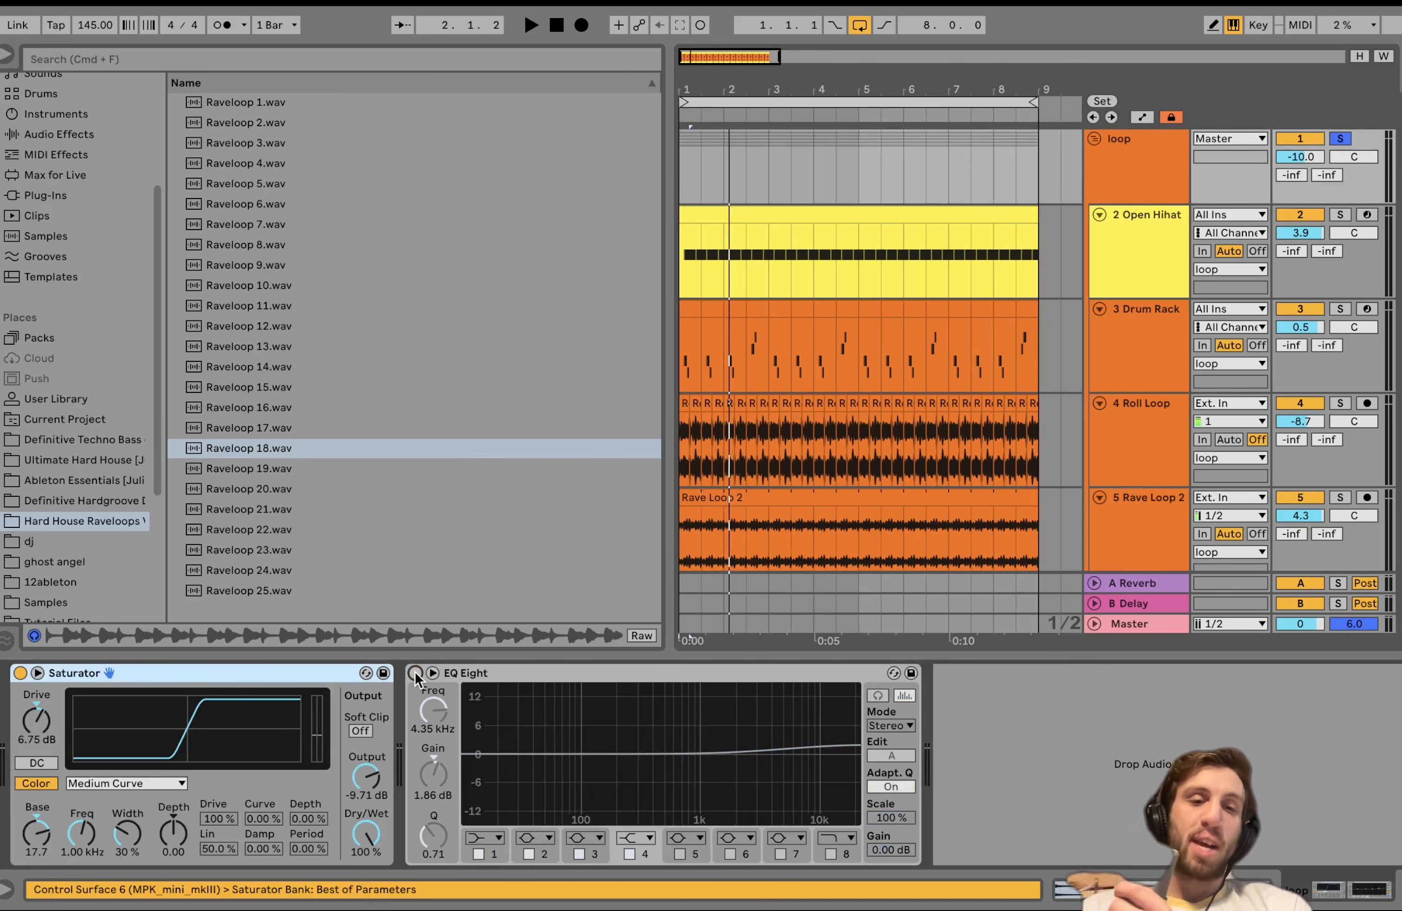
pyautogui.click(19, 673)
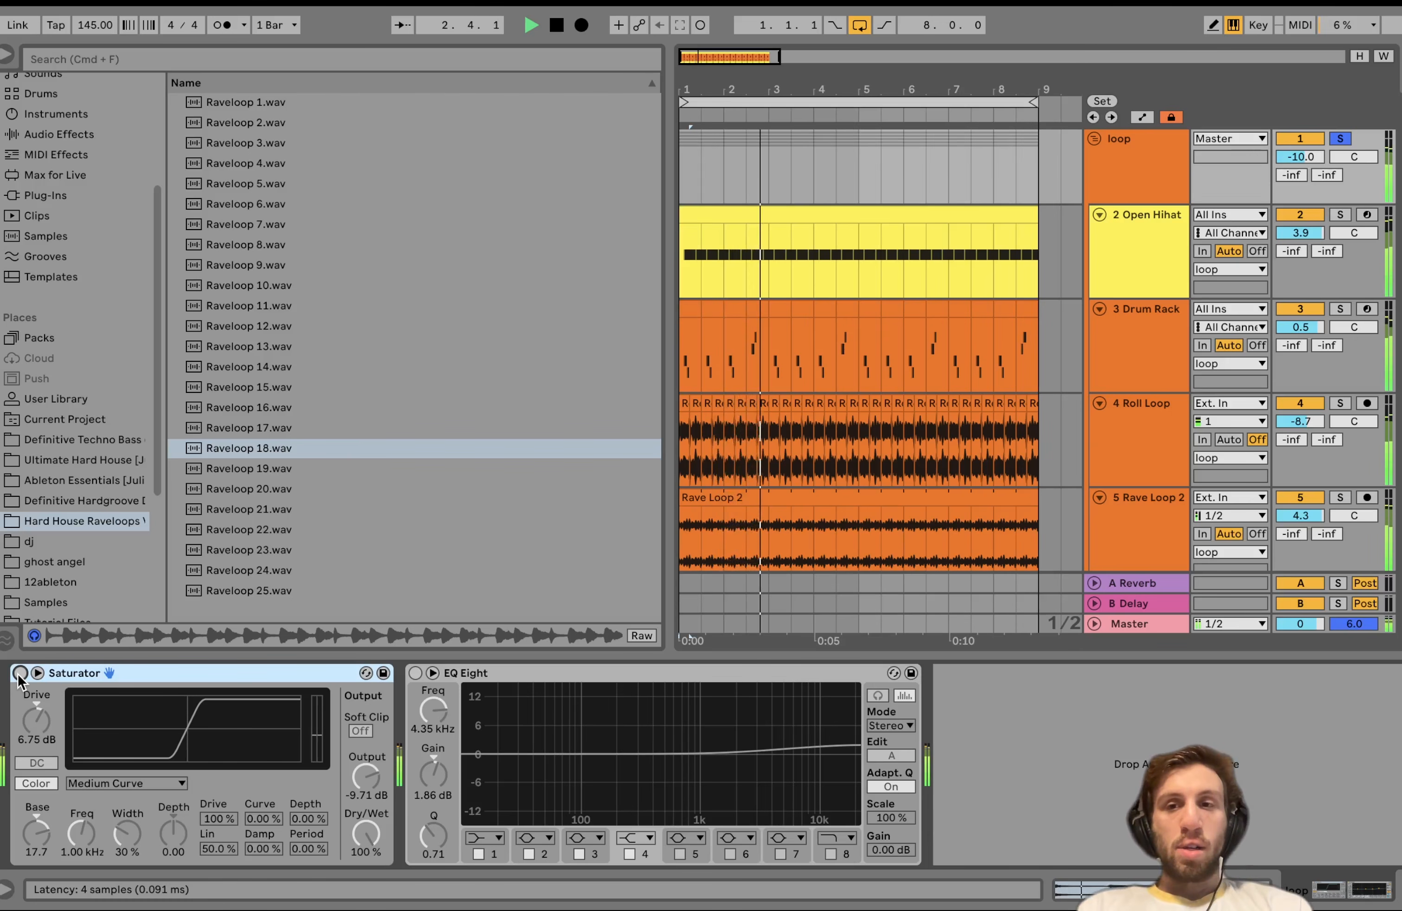
pyautogui.press('space')
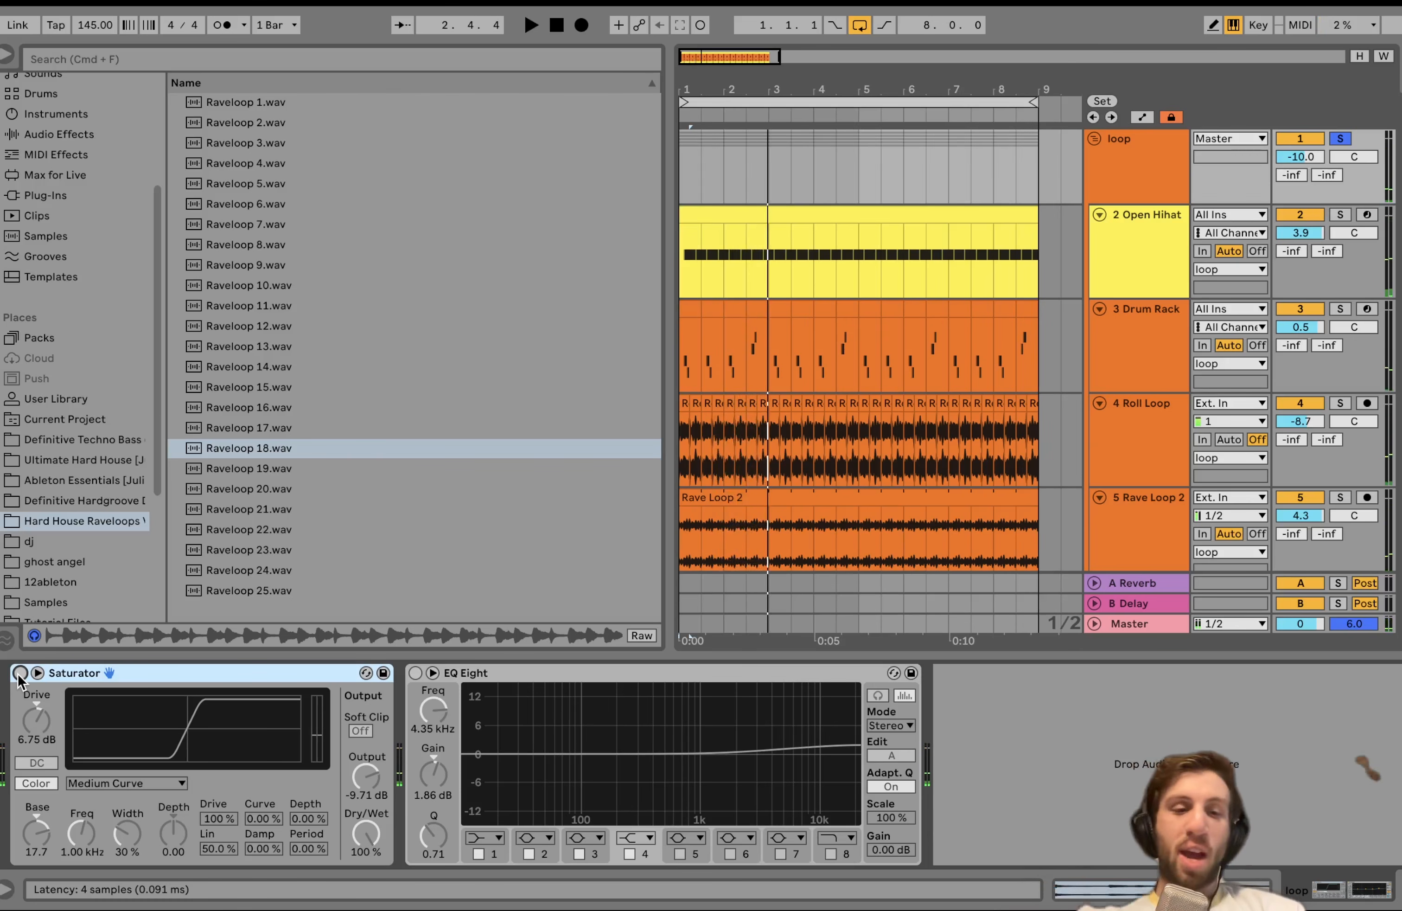
pyautogui.click(19, 674)
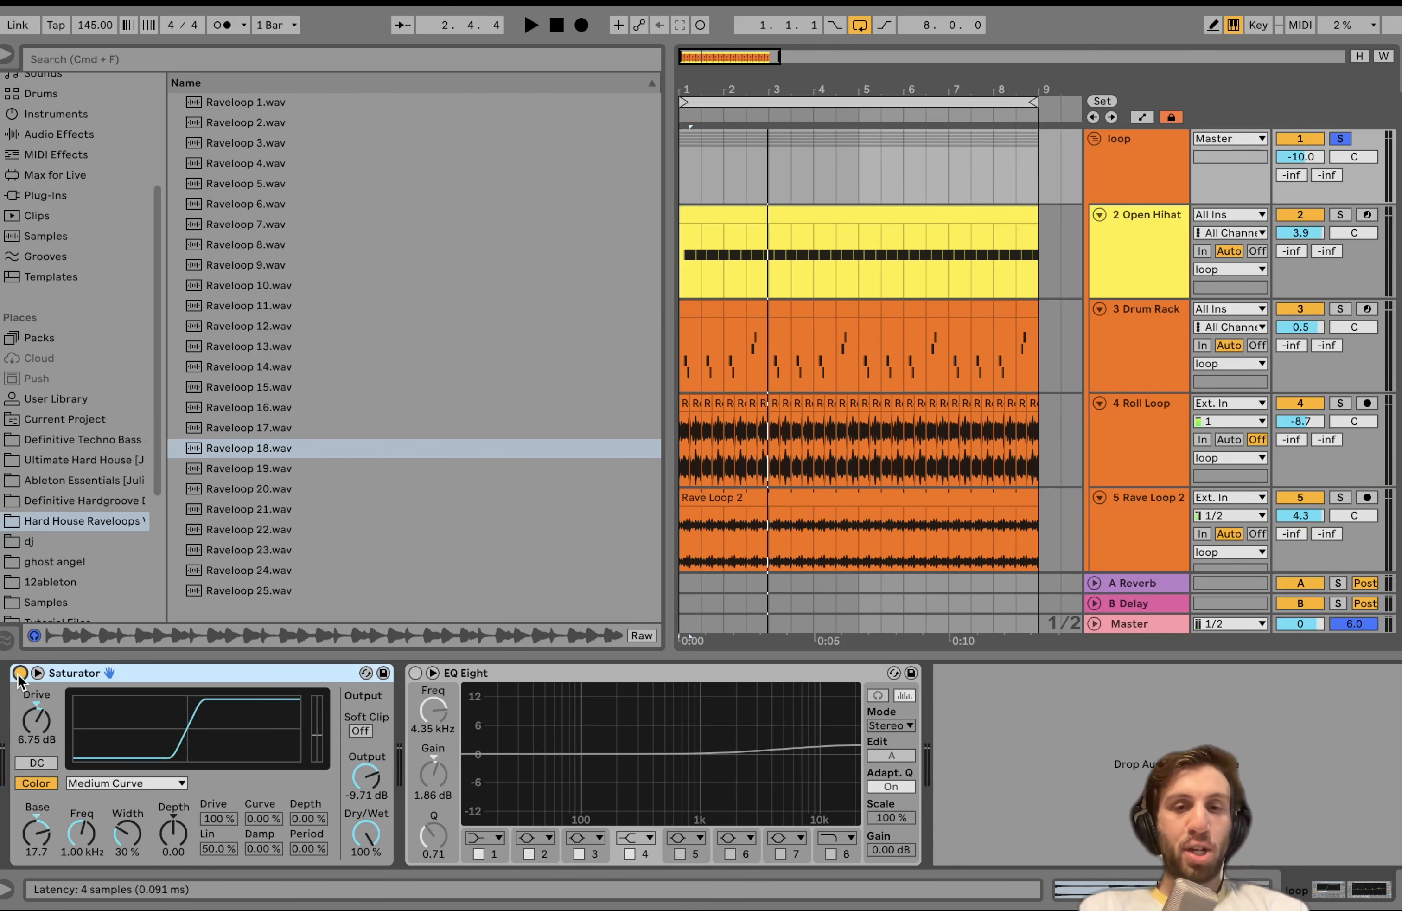
pyautogui.press('space')
pyautogui.click(416, 674)
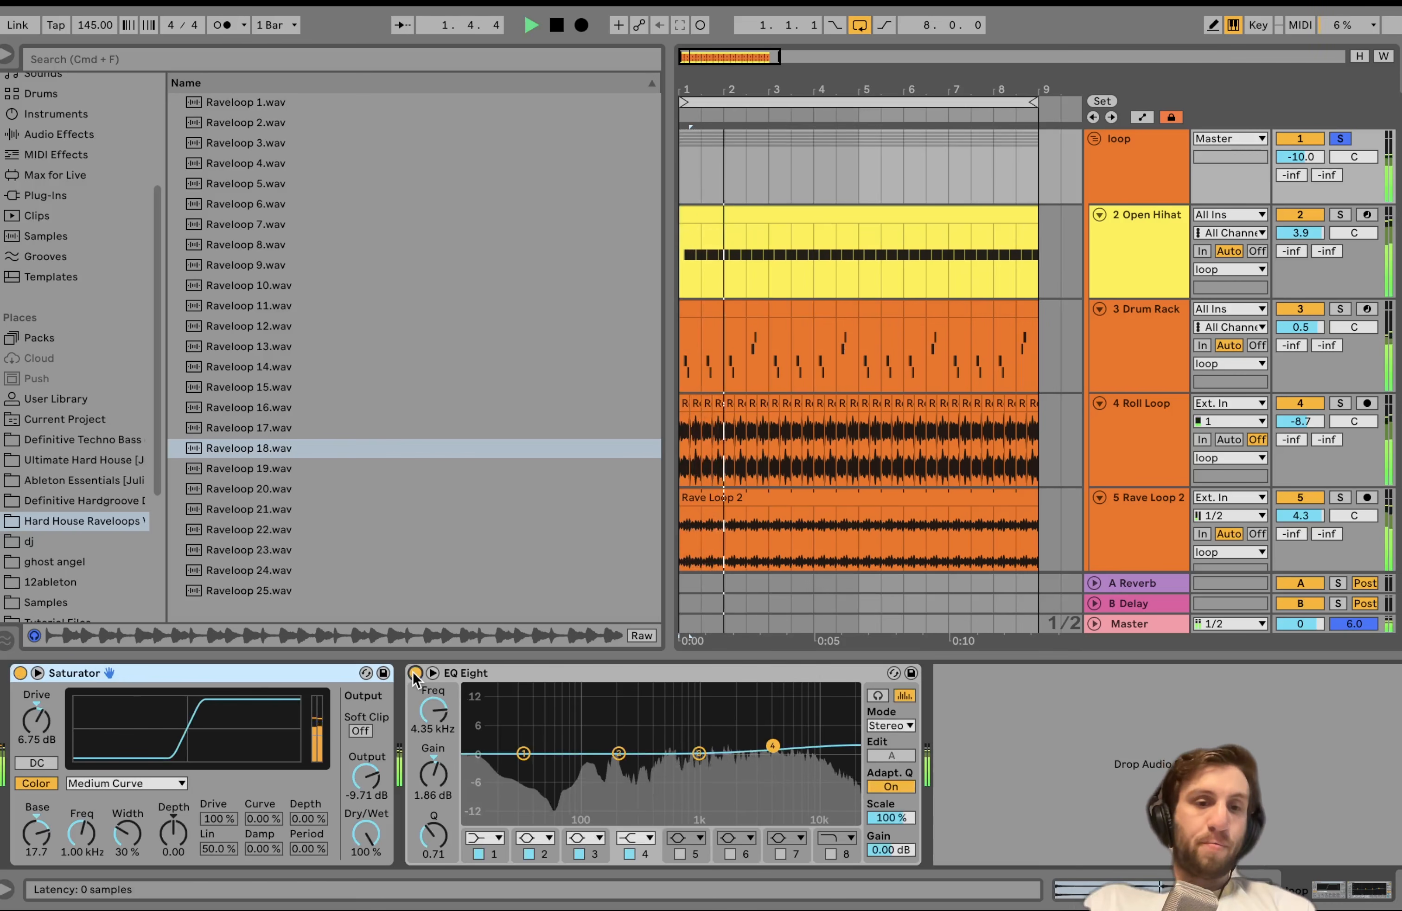
pyautogui.press('space')
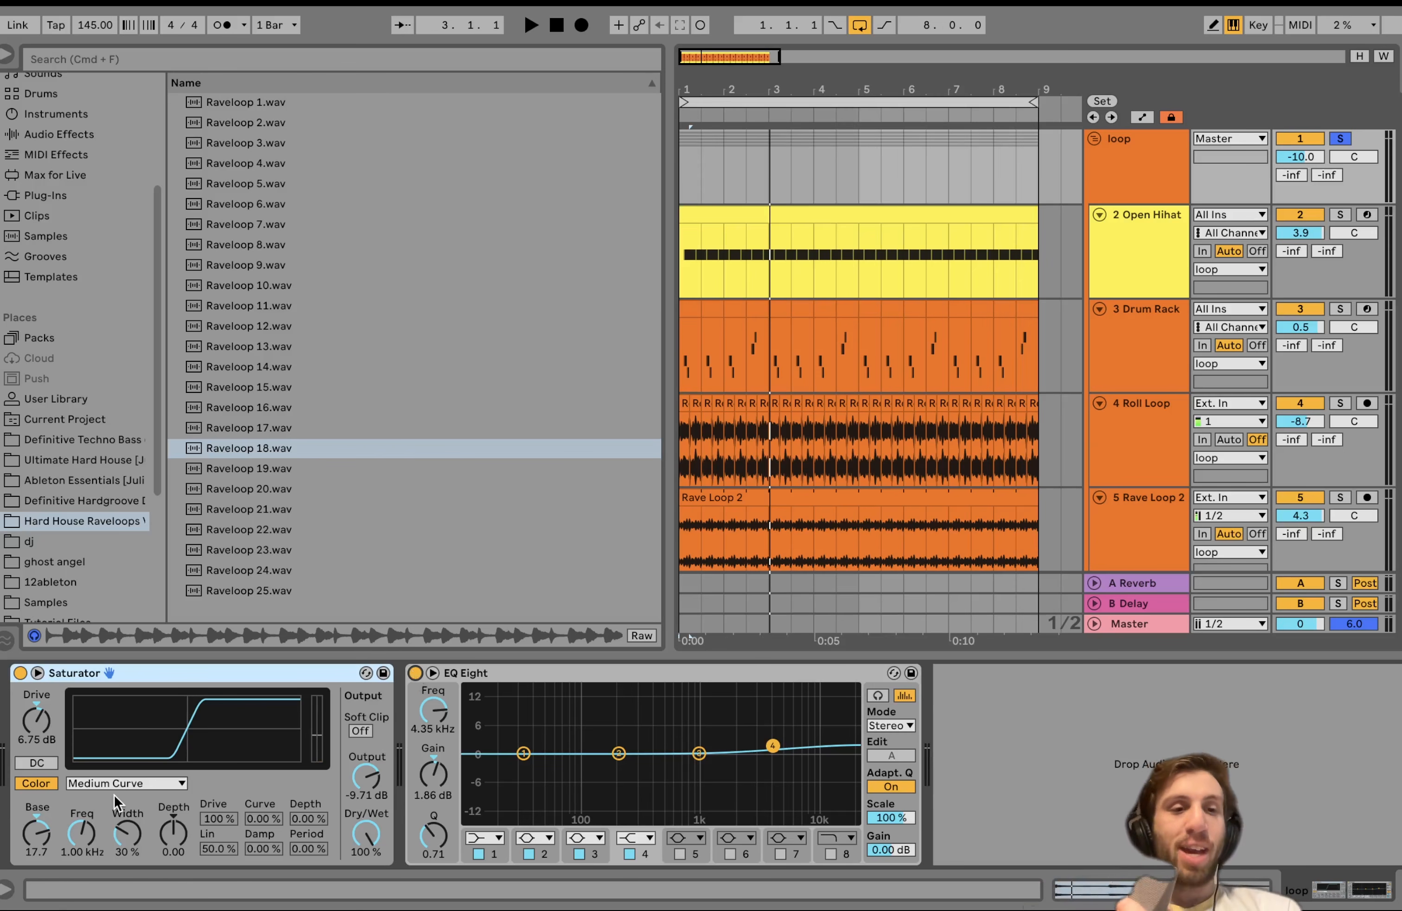
pyautogui.scroll(-3, 812, 326)
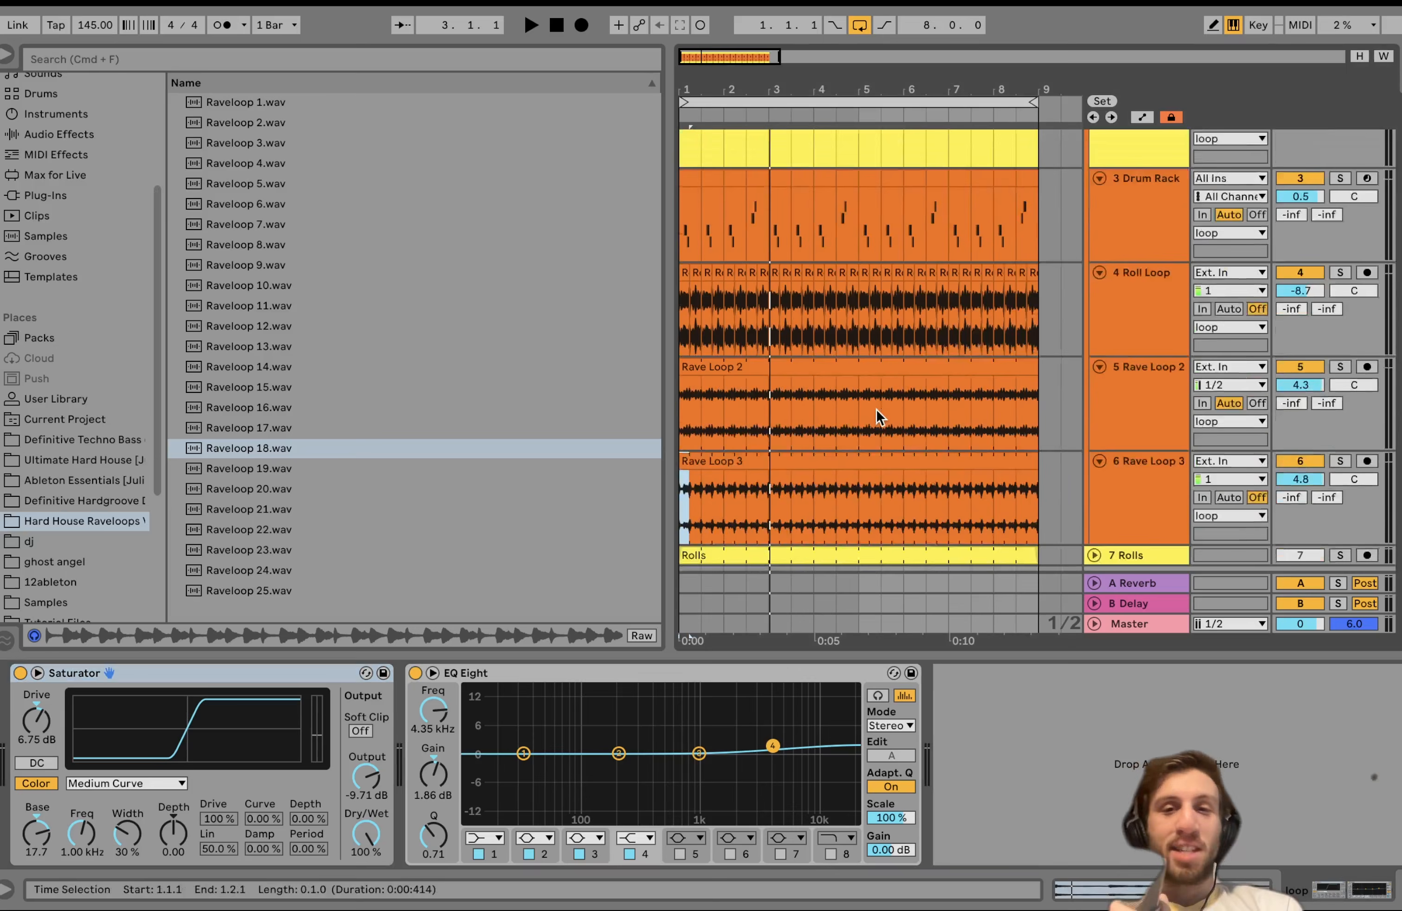
pyautogui.scroll(5, 876, 410)
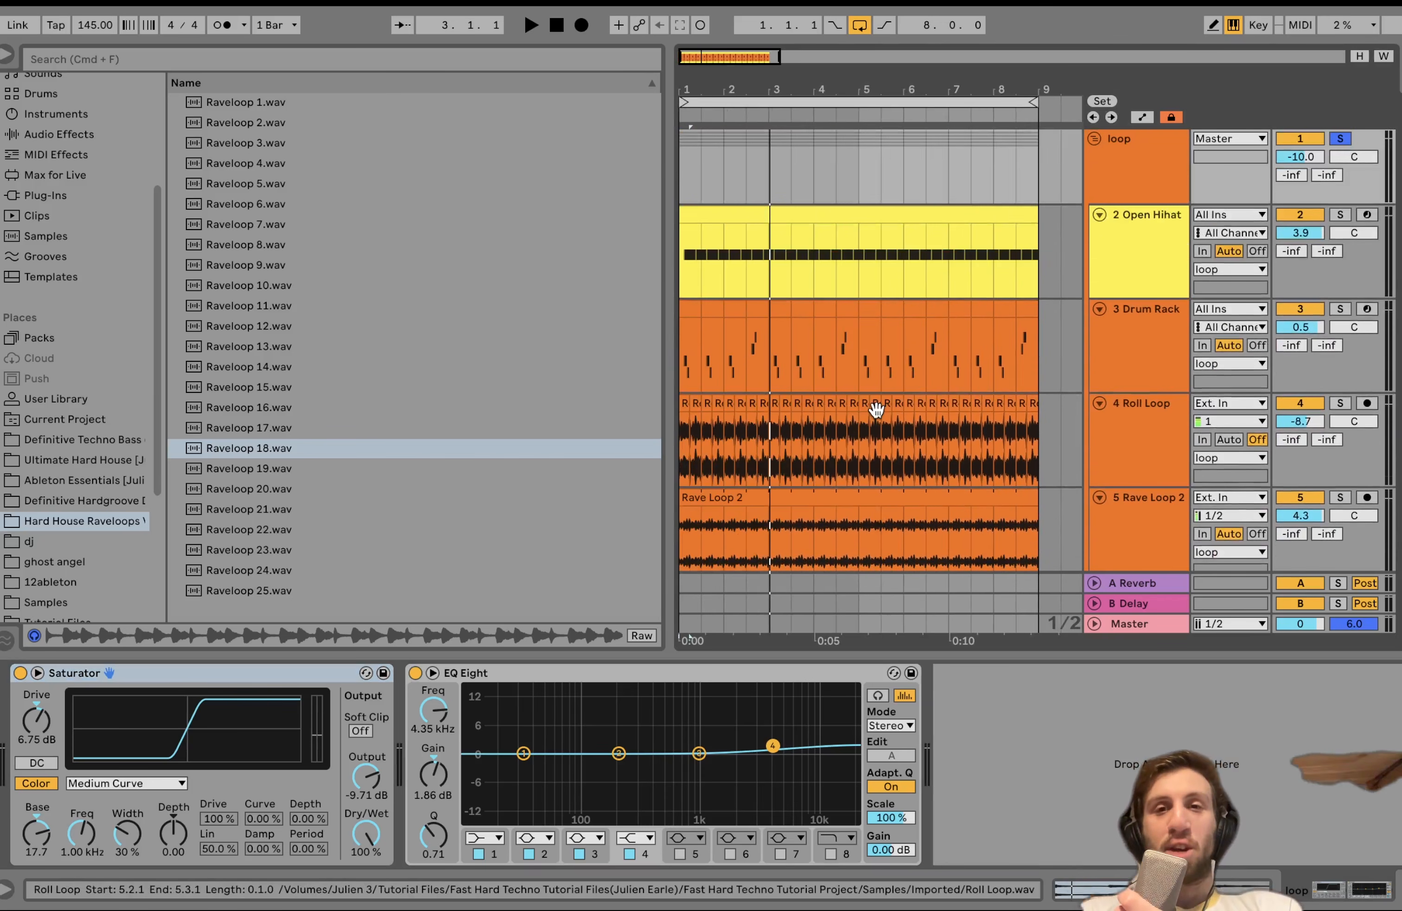
# Step: Try the loop group's Saturator with Base raised to 36.0 during playback, undo the change, and play the loop again briefly
pyautogui.click(302, 674)
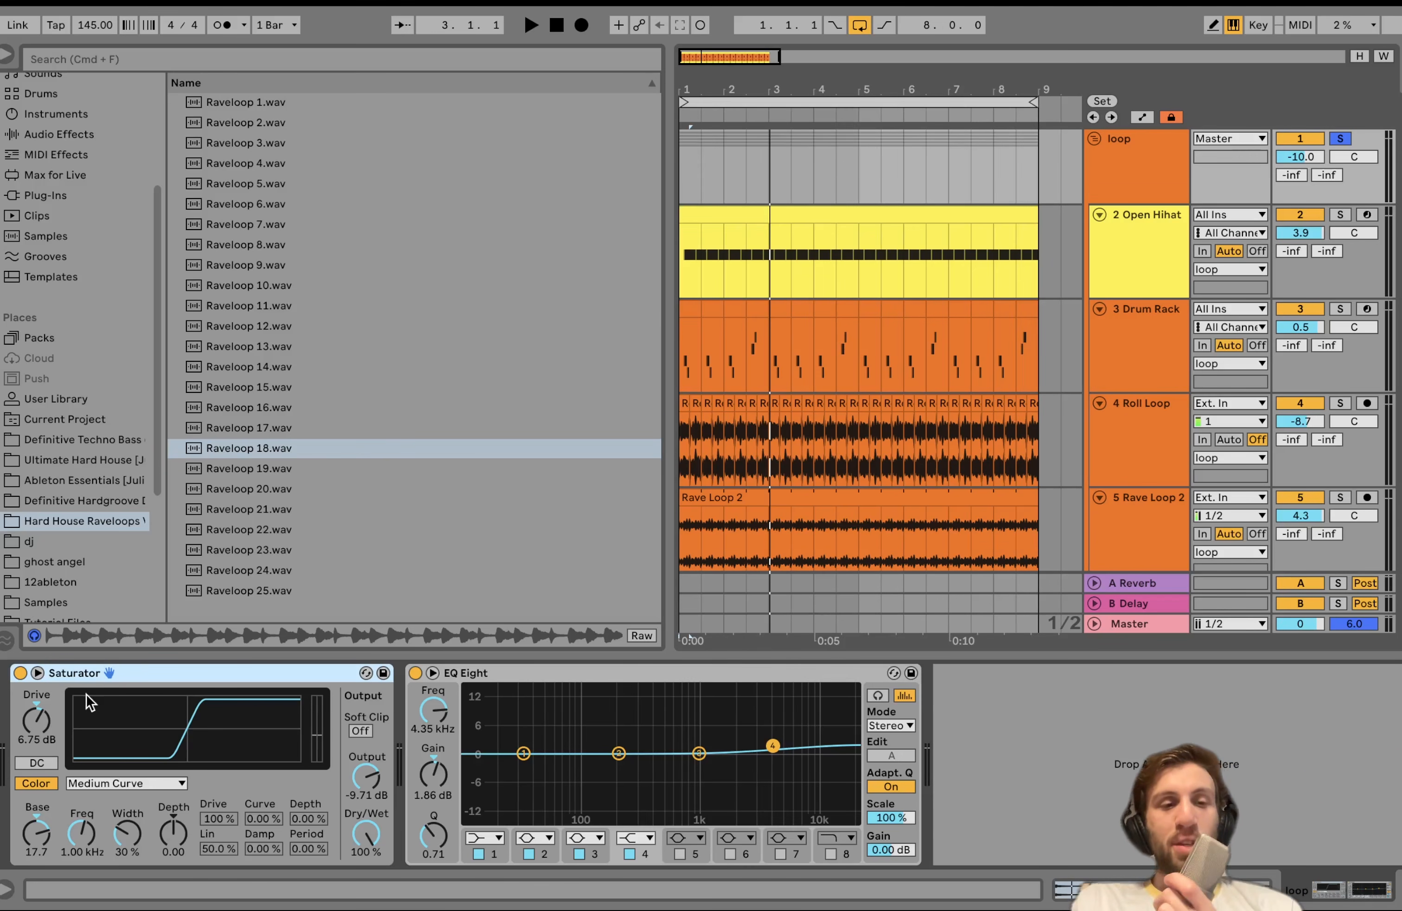
pyautogui.click(90, 790)
pyautogui.click(100, 789)
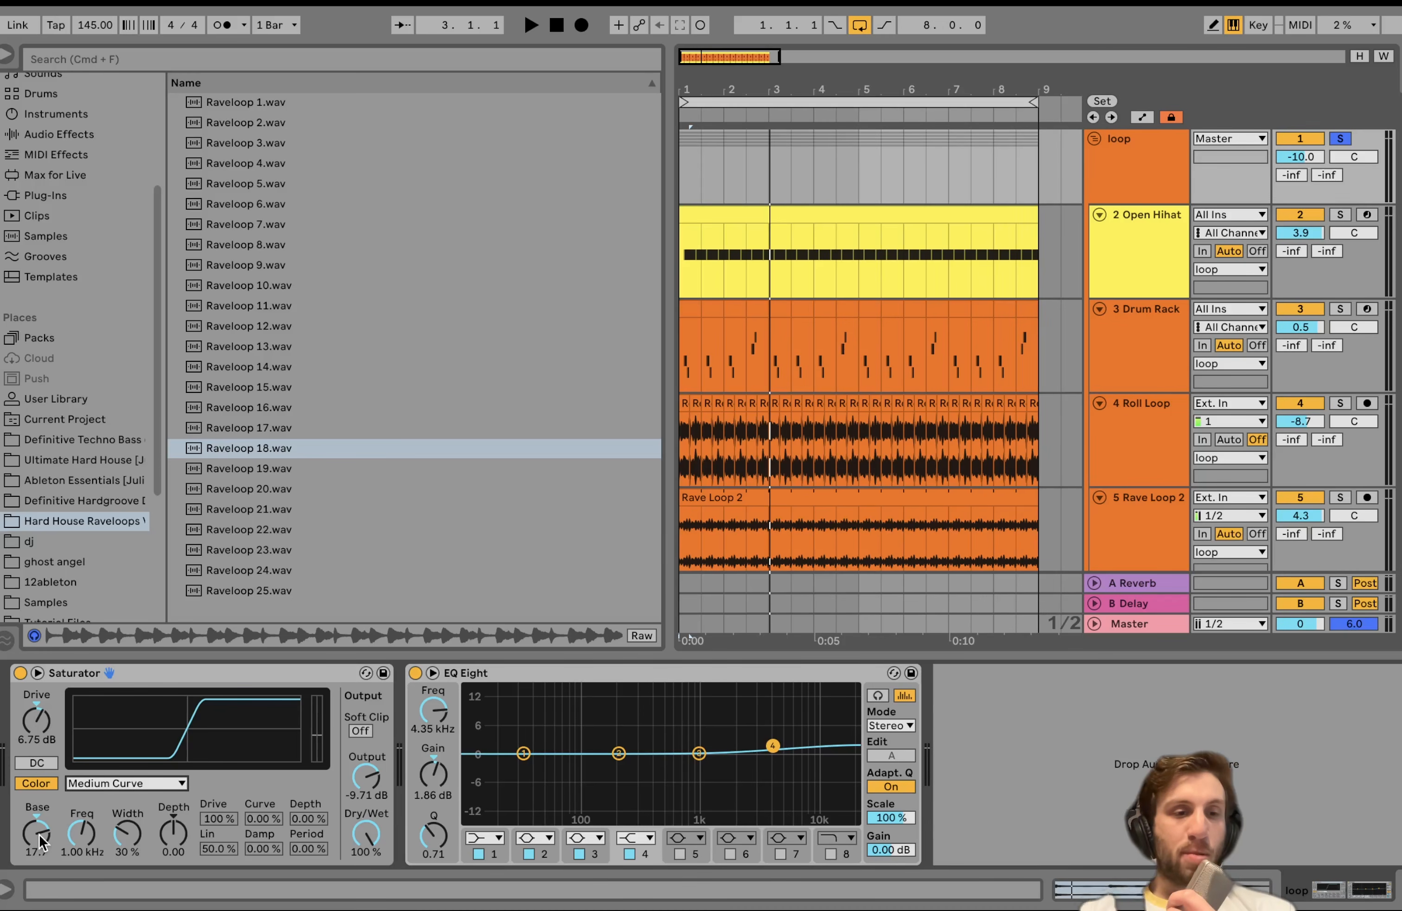
pyautogui.press('space')
pyautogui.moveTo(37, 837)
pyautogui.mouseDown()
pyautogui.moveTo(38, 905)
pyautogui.moveTo(37, 816)
pyautogui.mouseUp()
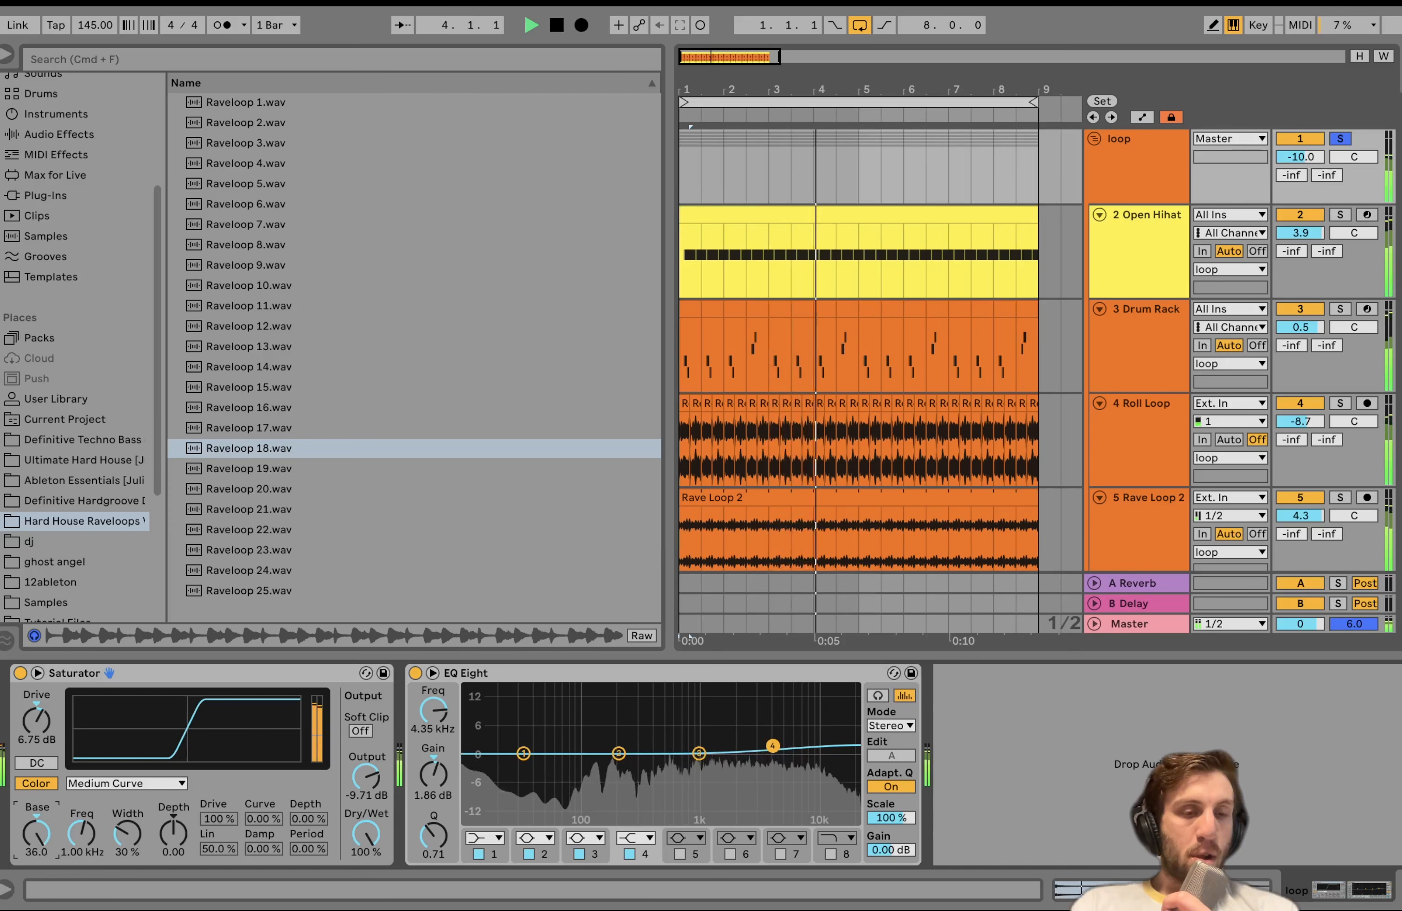
pyautogui.press('space')
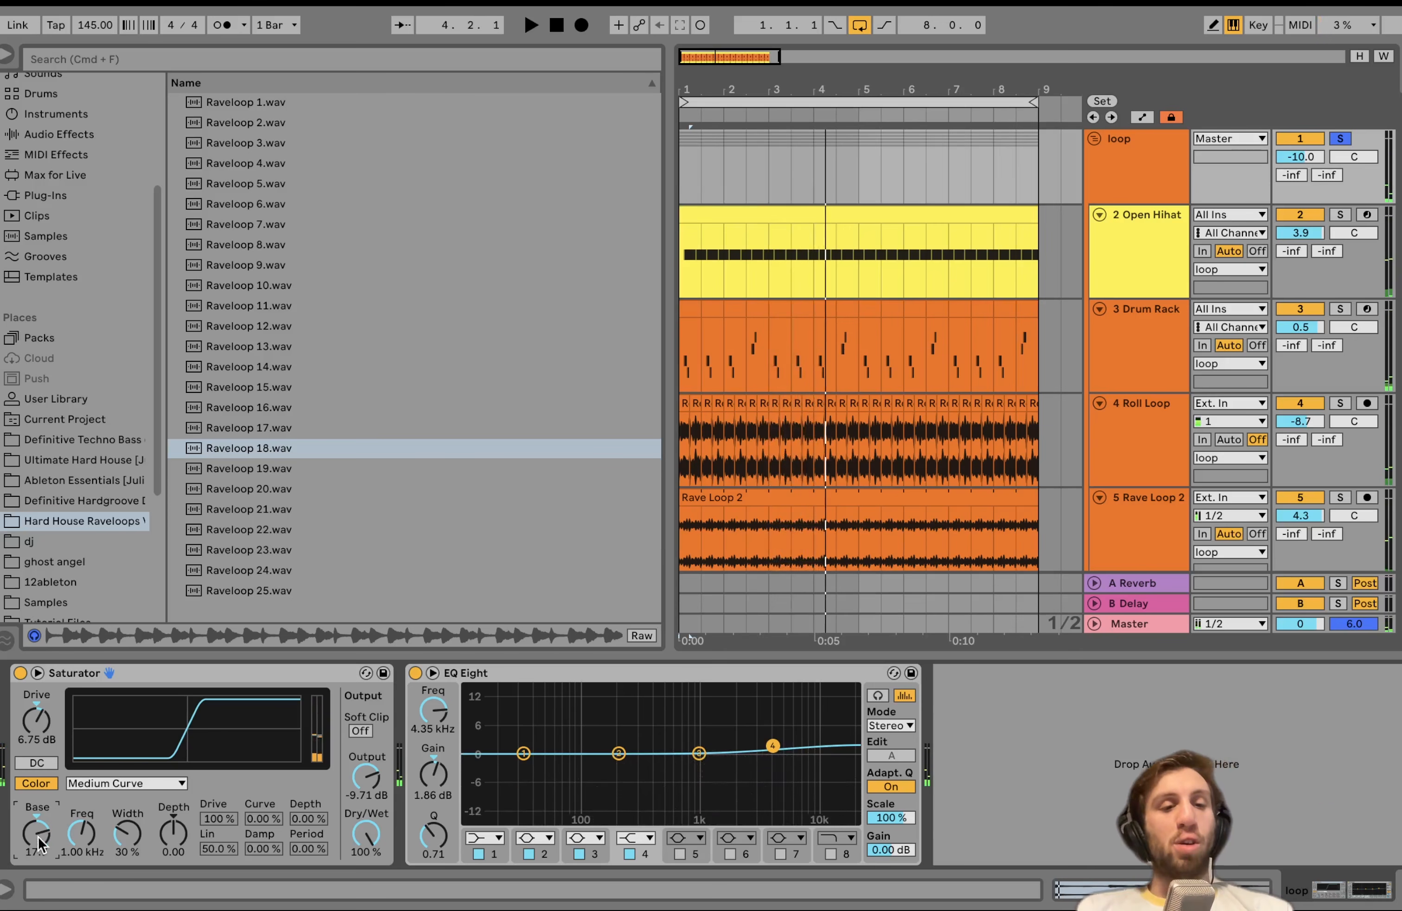
pyautogui.press('super+z')
pyautogui.press('space')
pyautogui.press('space')
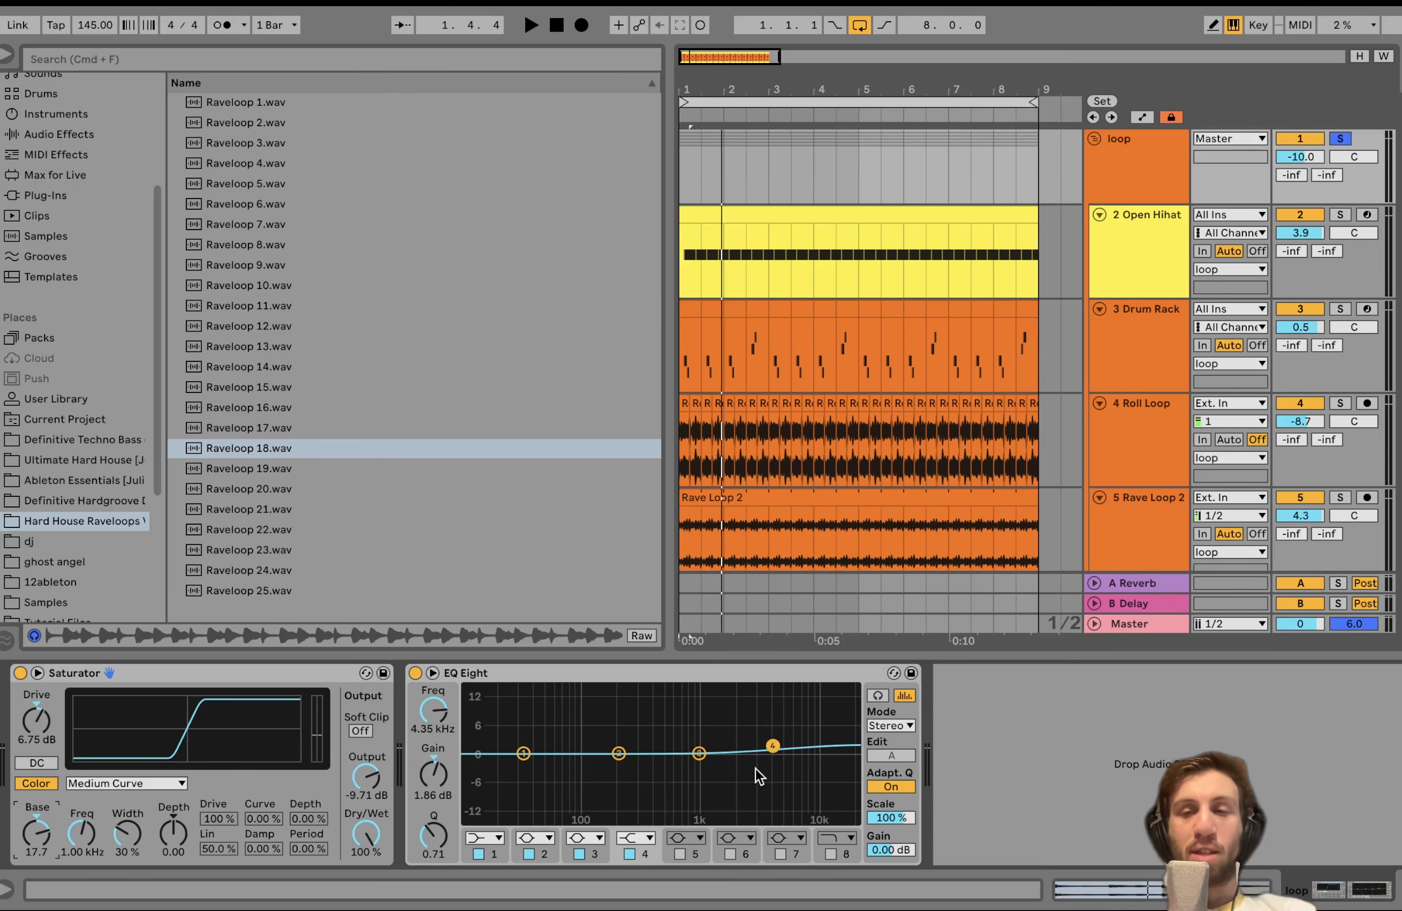
# Step: Solo the Rolls track, play it, and unfold it with its EQ Eight shown, stopping playback after listening
pyautogui.scroll(-3, 1050, 296)
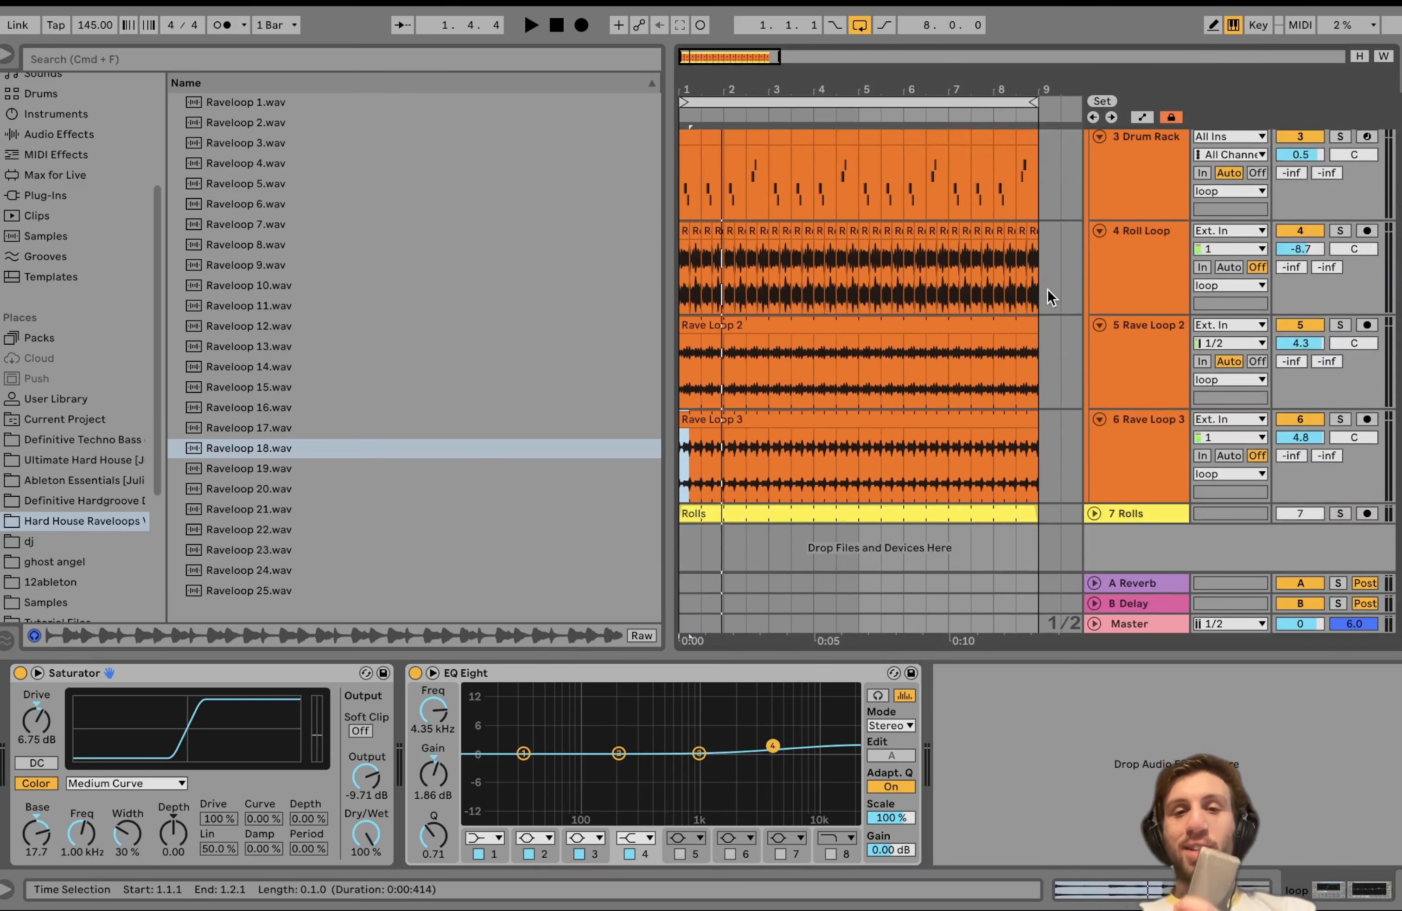
pyautogui.click(1339, 513)
pyautogui.press('space')
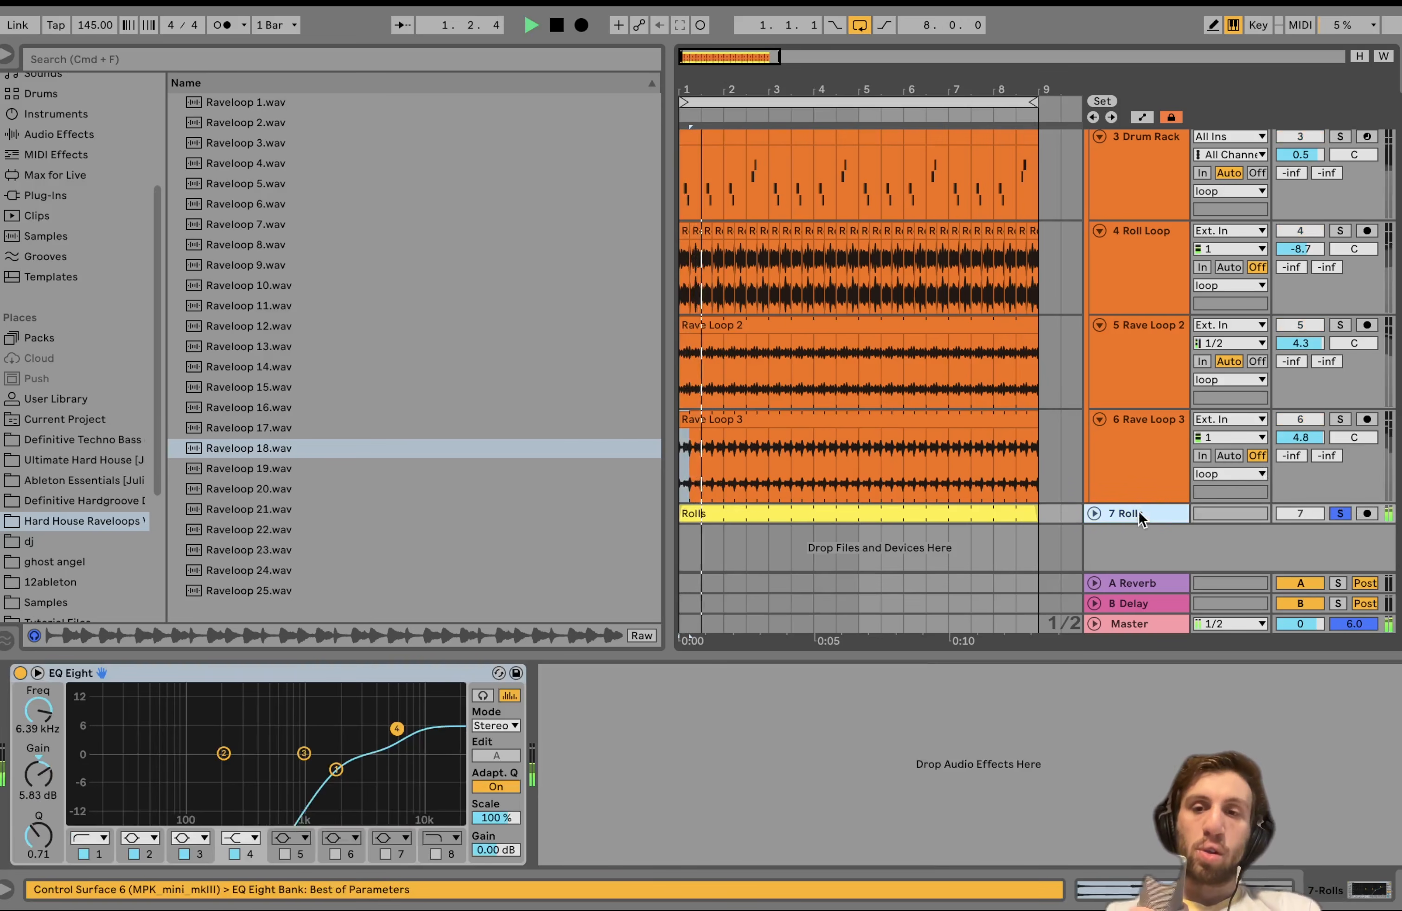
pyautogui.click(1138, 512)
pyautogui.click(1091, 512)
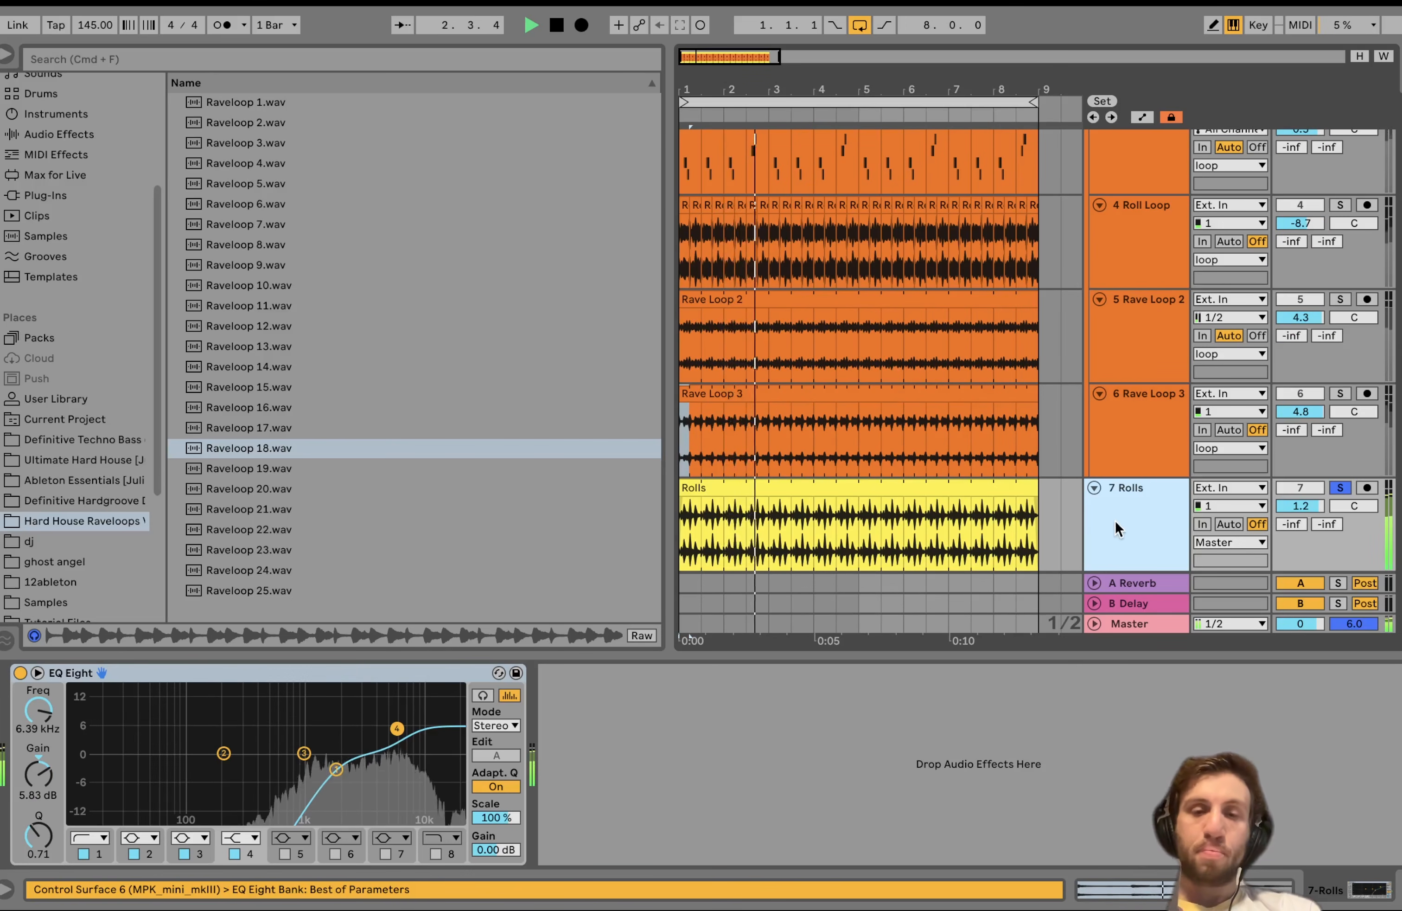
pyautogui.press('space')
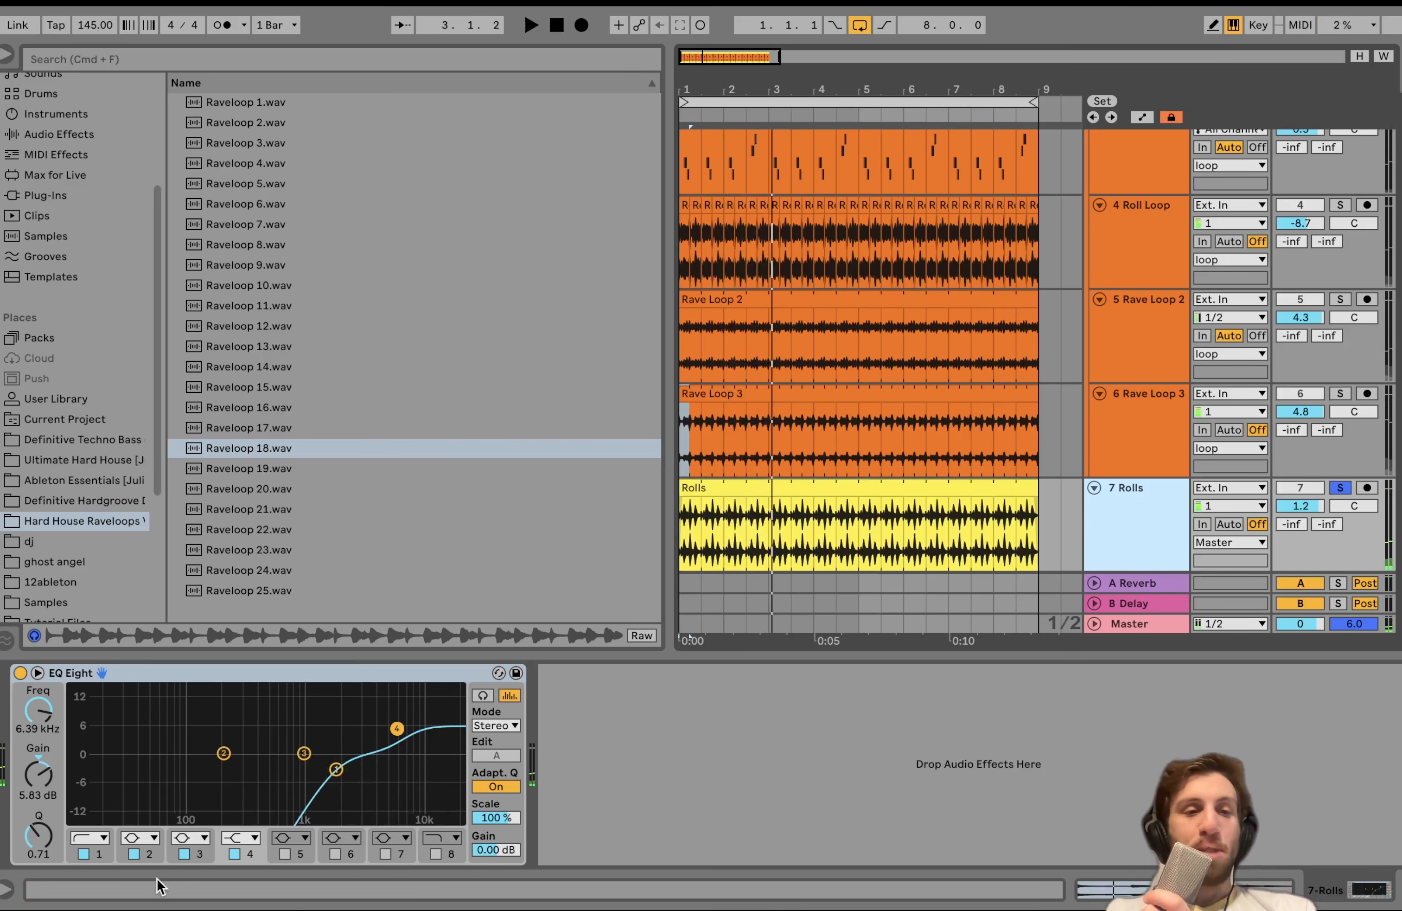
# Step: Bypass the Rolls track's EQ Eight and play the unfiltered roll briefly
pyautogui.click(20, 673)
pyautogui.press('space')
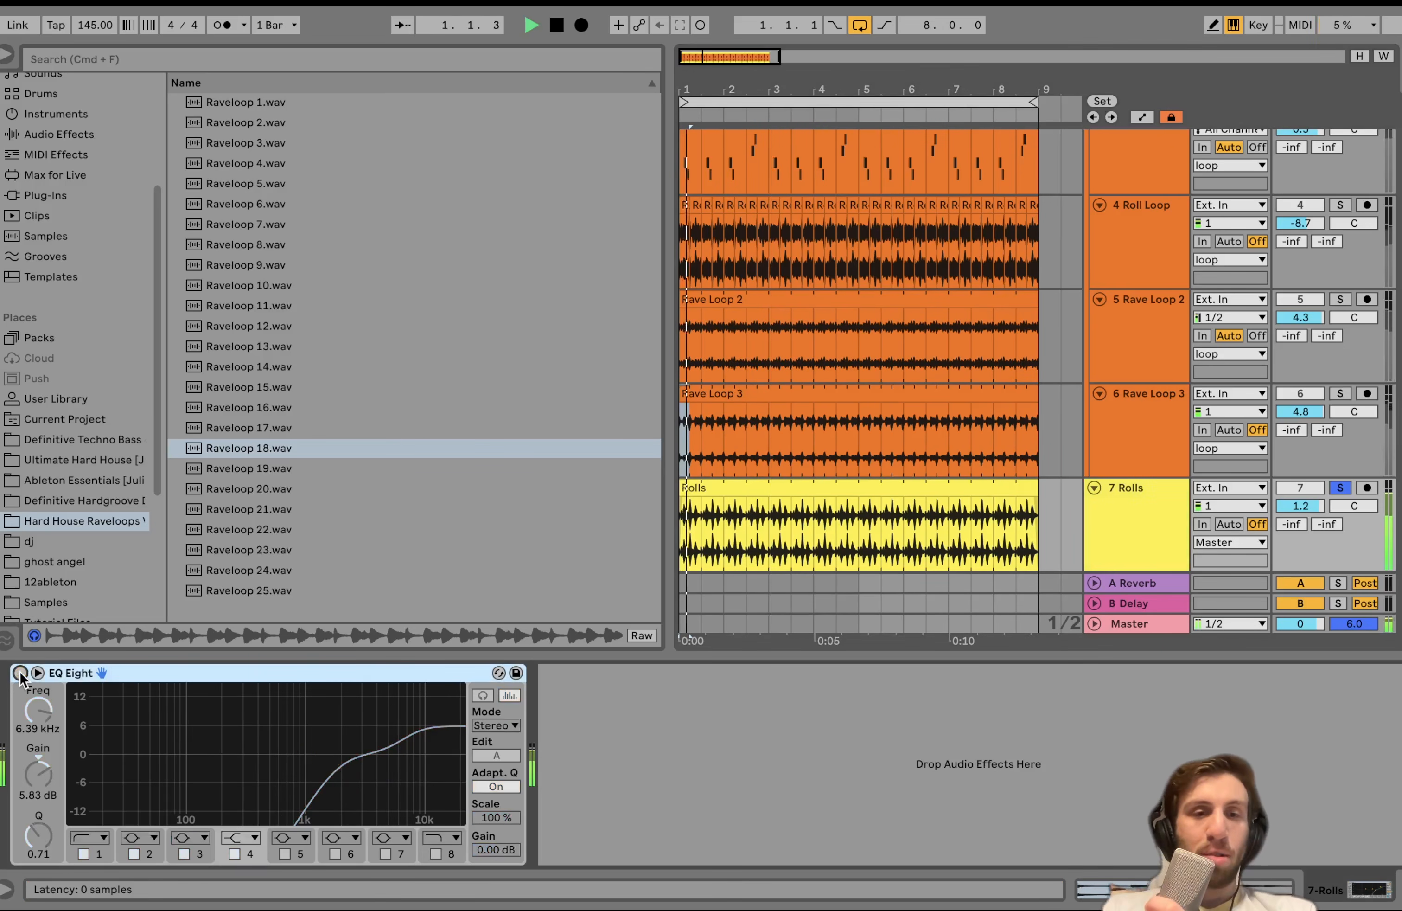
pyautogui.press('space')
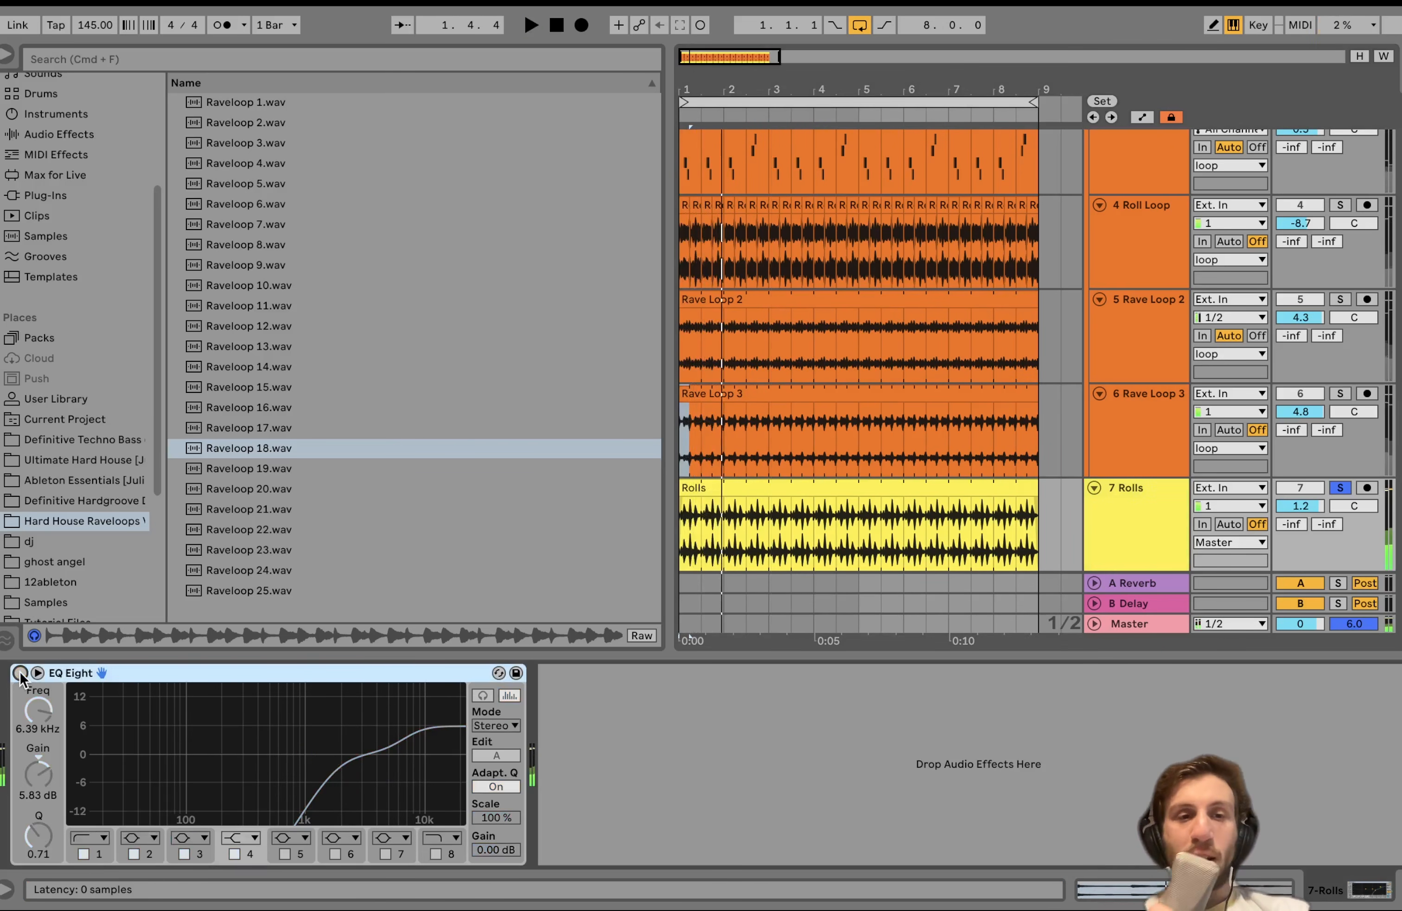
# Step: Inspect the Rolls clip's waveform, return to the track's effects, and switch its EQ Eight back on
pyautogui.doubleClick(750, 486)
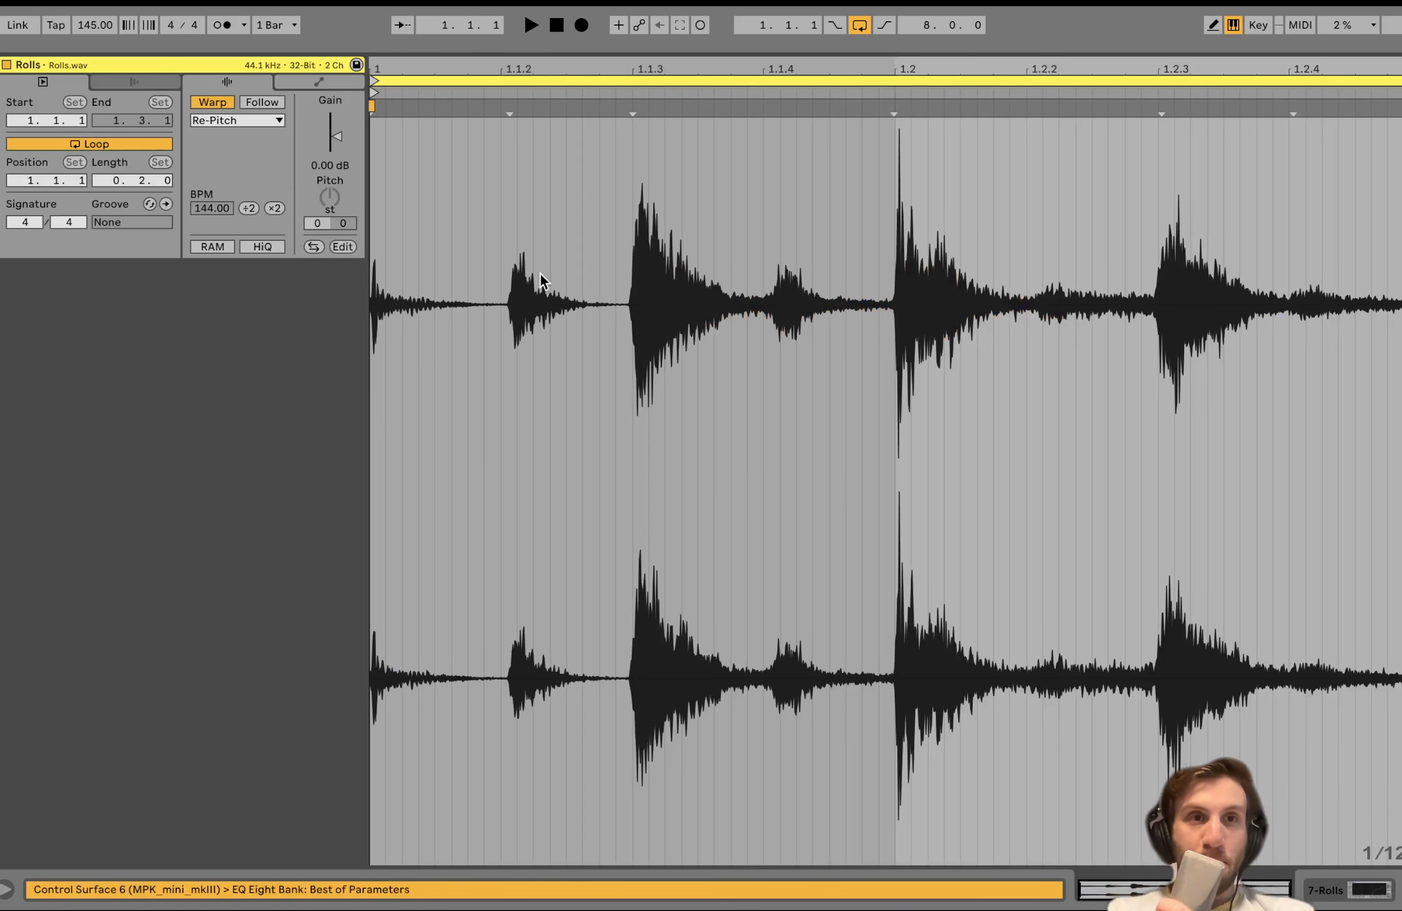
pyautogui.click(1373, 893)
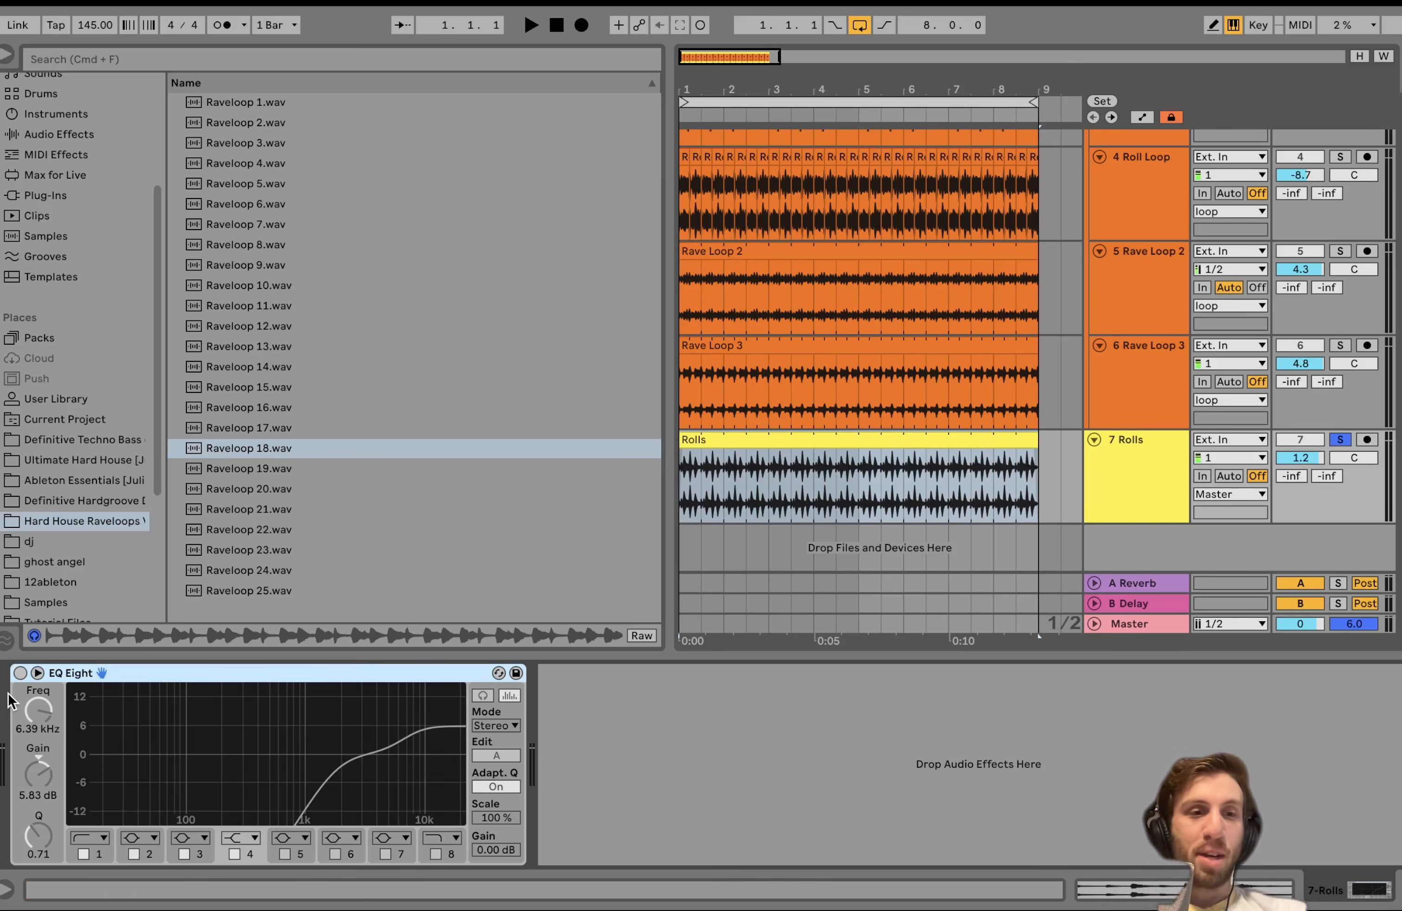
pyautogui.click(20, 672)
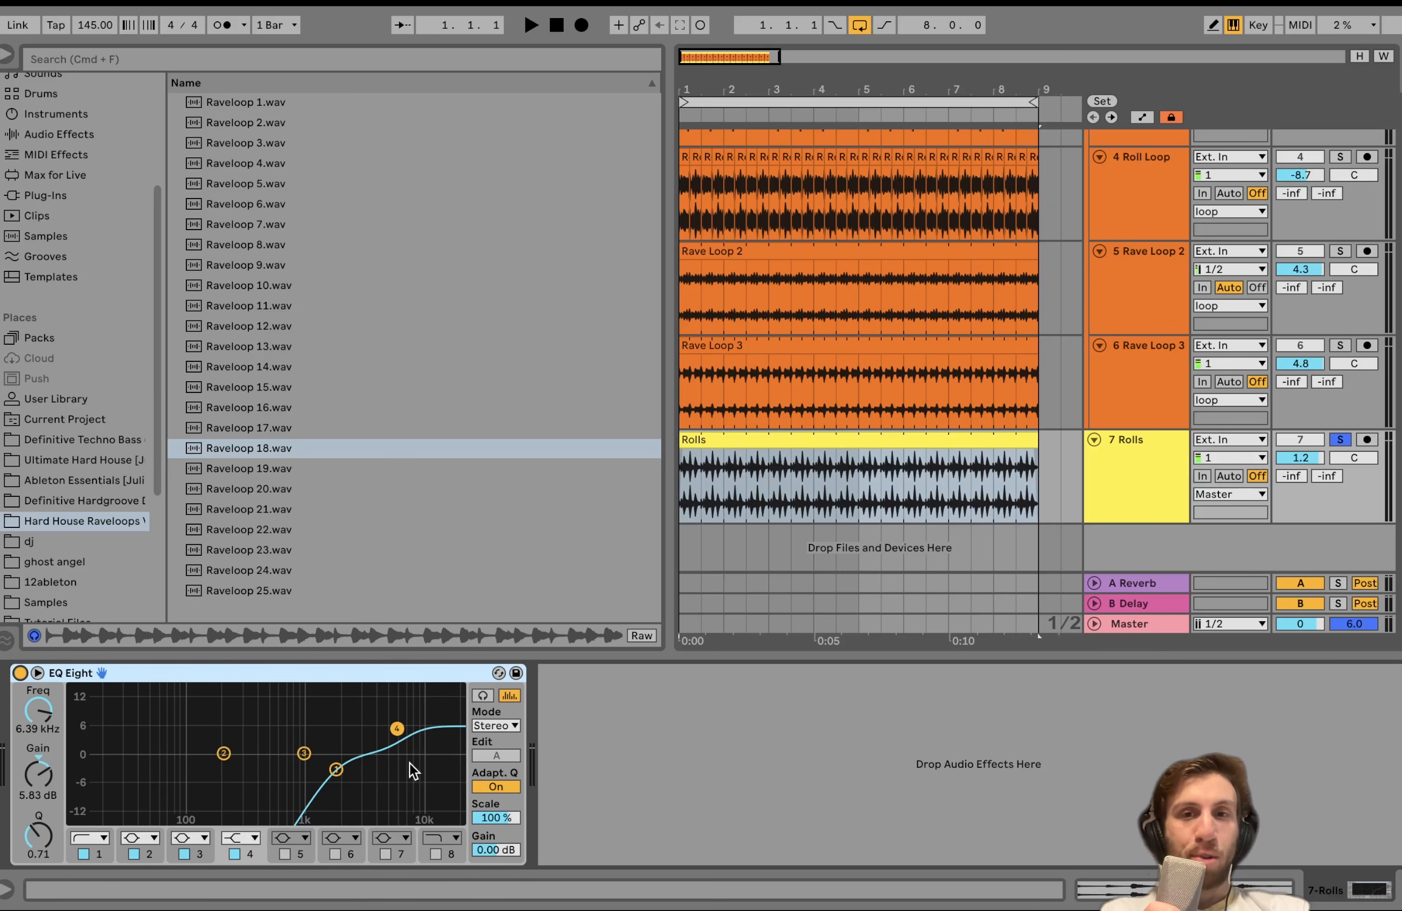
# Step: Play the soloed Rolls track, release the solo to hear it together with the loop group, and stop playback
pyautogui.press('space')
pyautogui.scroll(5, 1082, 434)
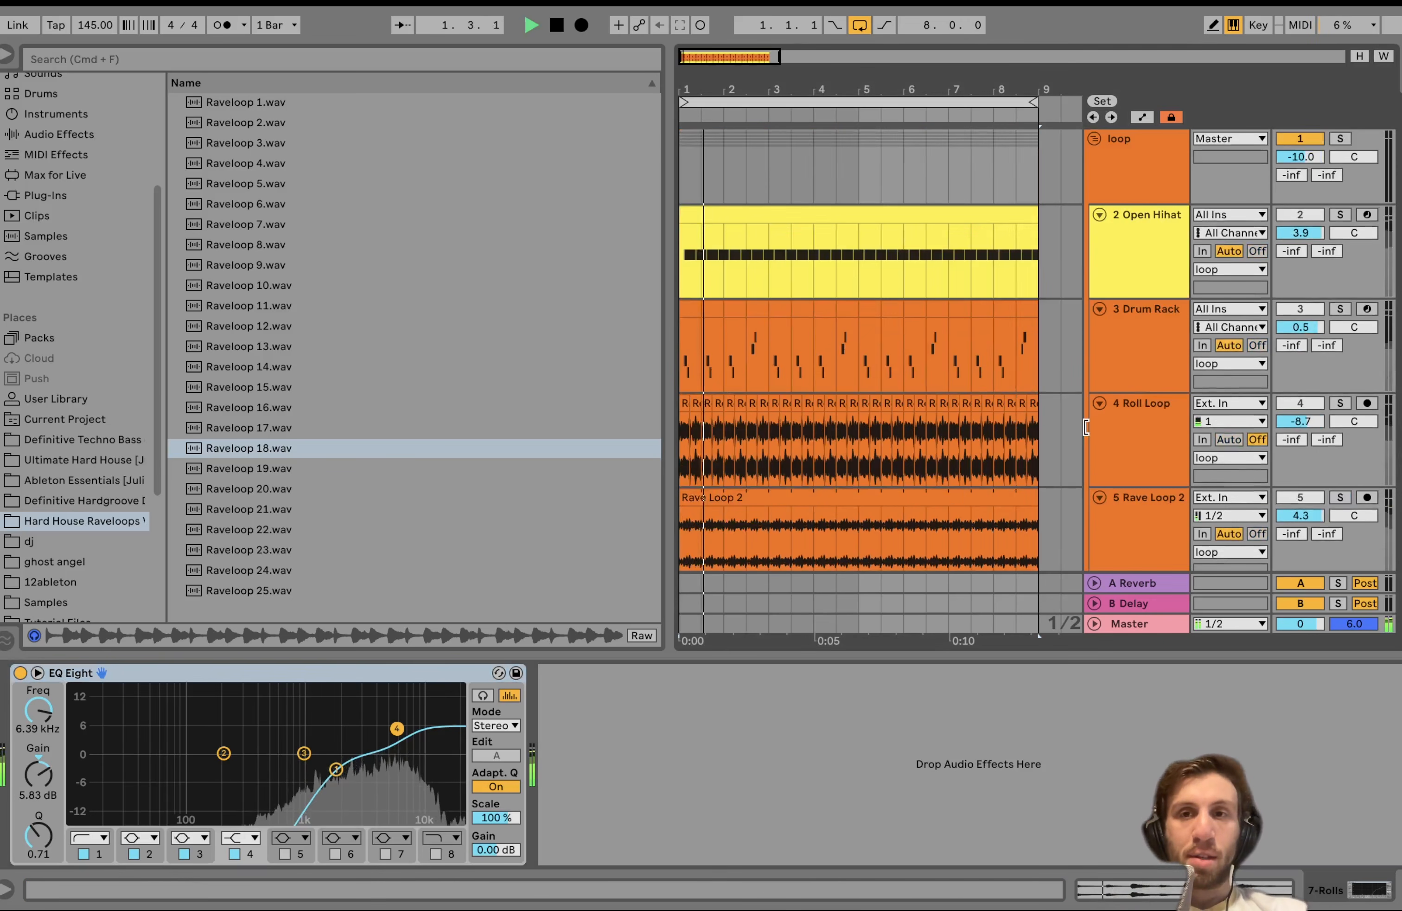
pyautogui.click(1340, 139)
pyautogui.scroll(-5, 1178, 192)
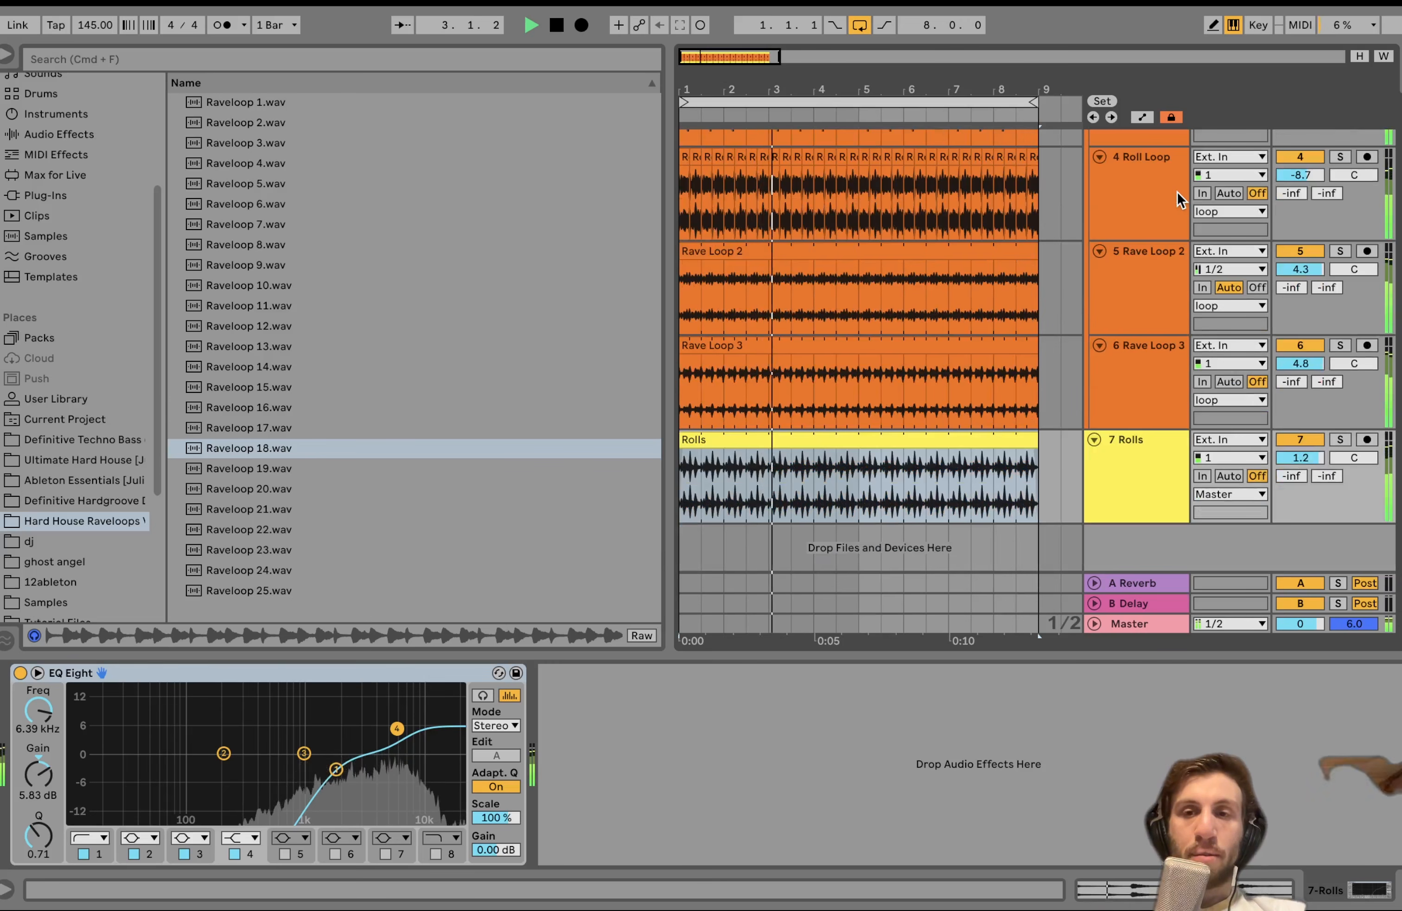
pyautogui.scroll(5, 1178, 192)
pyautogui.scroll(-5, 1178, 192)
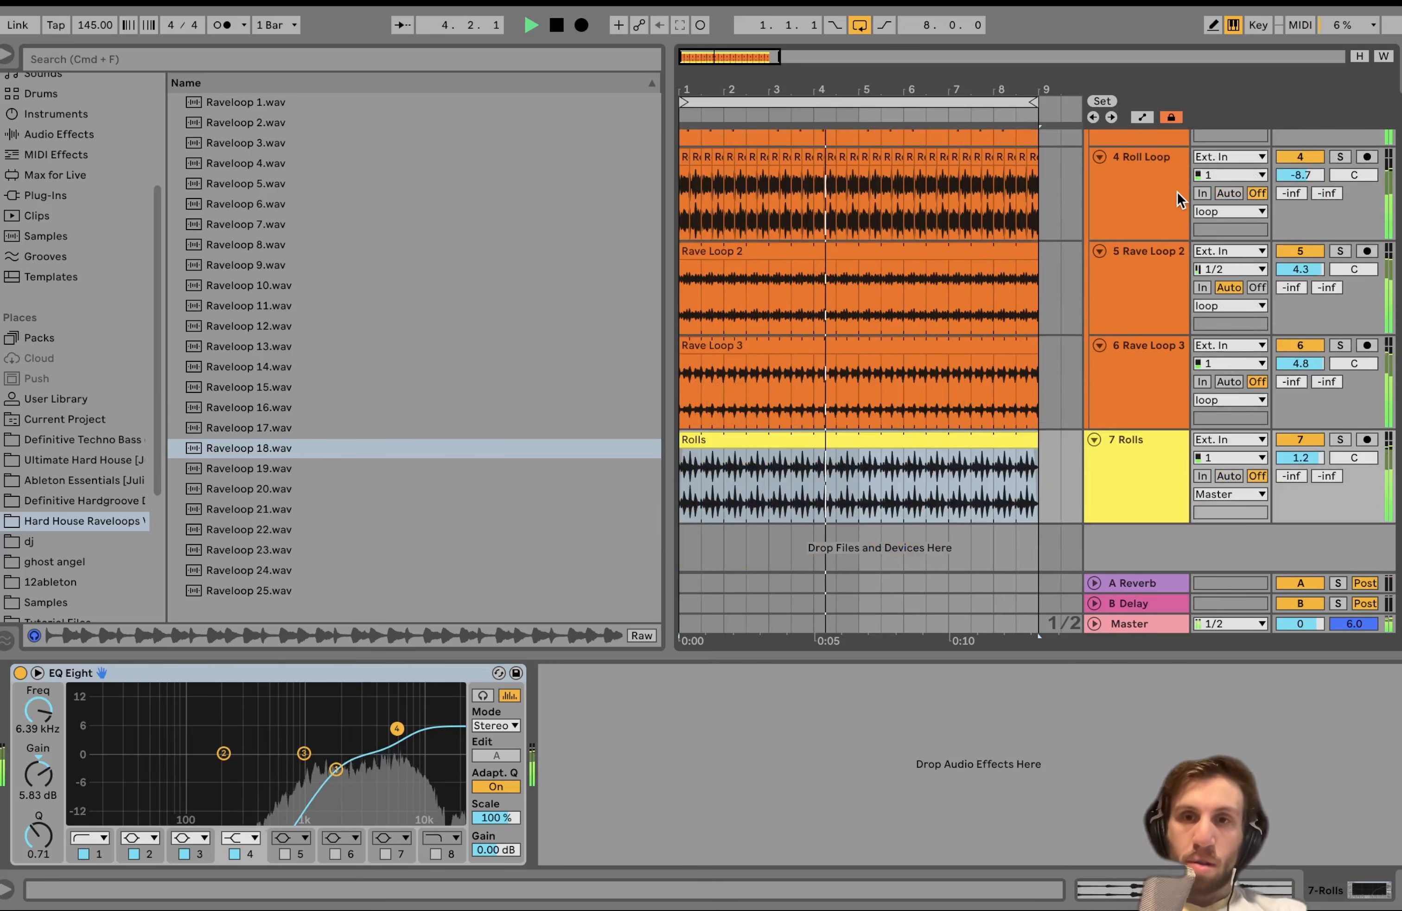
pyautogui.press('space')
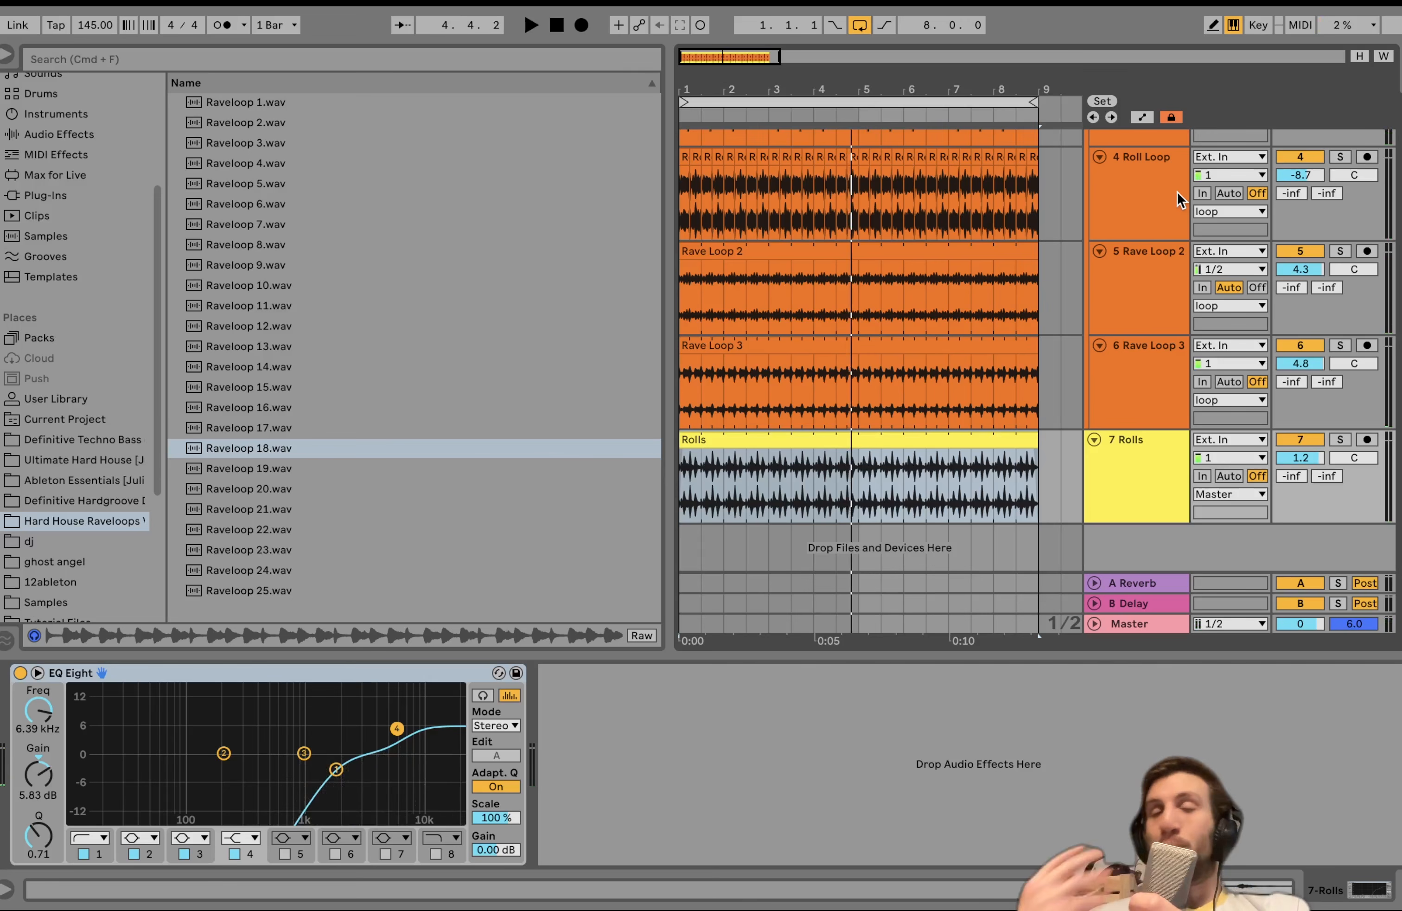
# Step: Select the loop group track to bring its Saturator and EQ Eight back into view
pyautogui.scroll(3, 1178, 192)
pyautogui.scroll(2, 1177, 191)
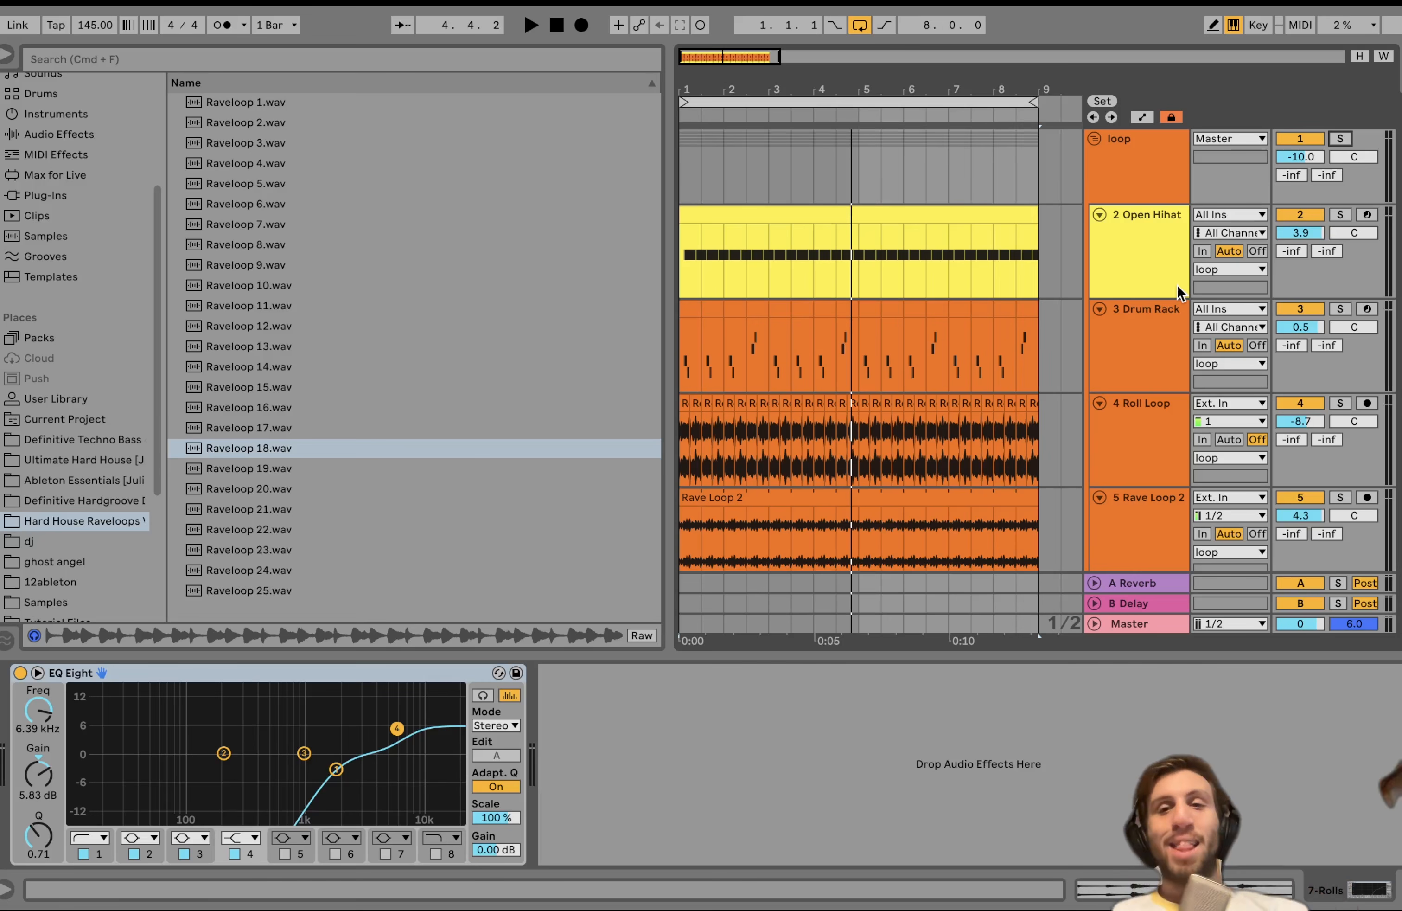
pyautogui.click(1130, 172)
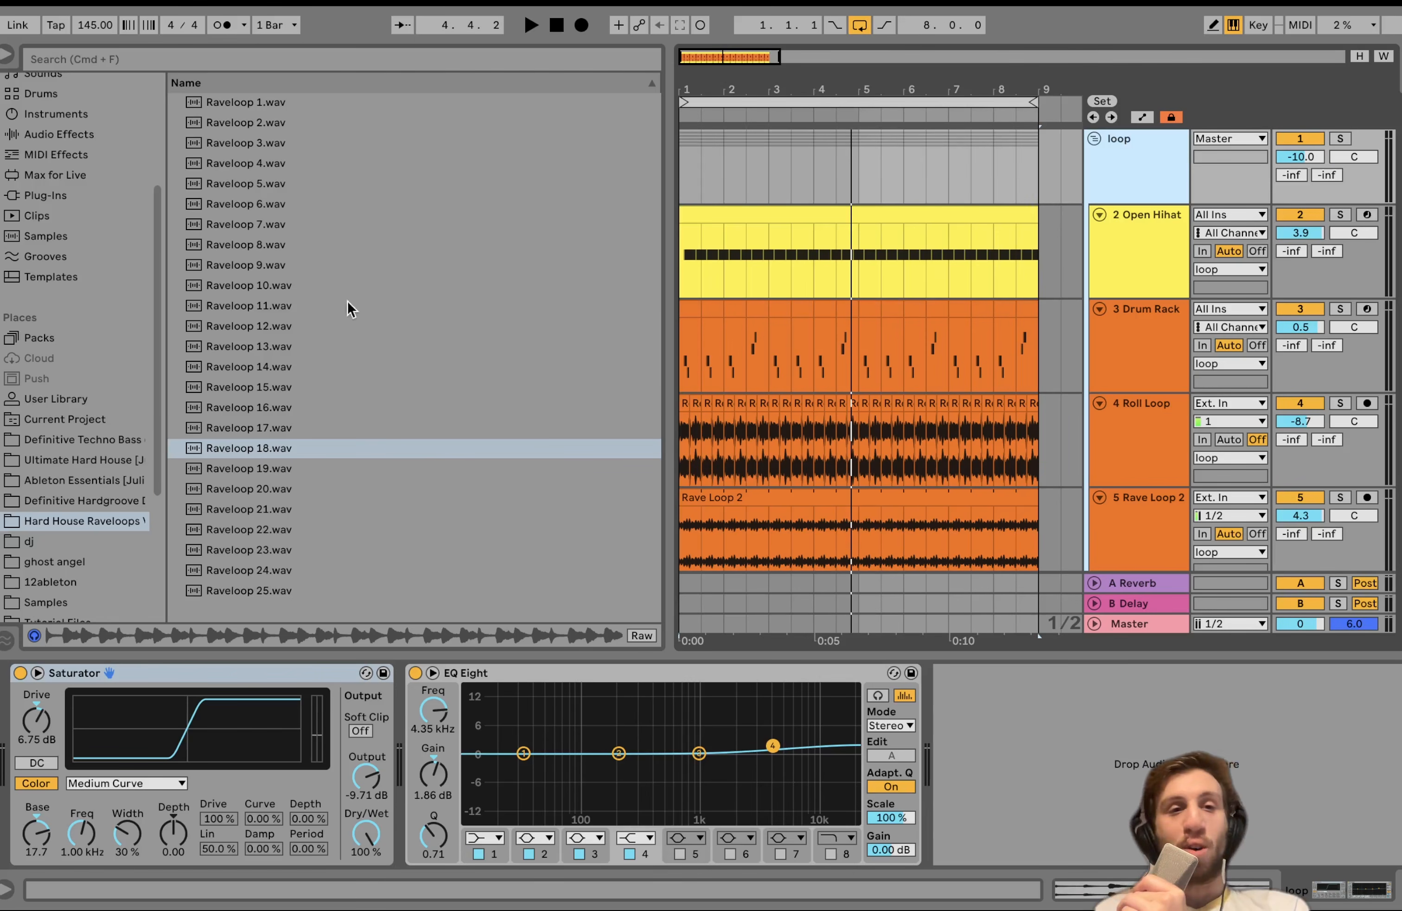
# Step: Audition the rave loop samples in the Hard House Raveloops folder from Raveloop 9.wav through Raveloop 11.wav
pyautogui.click(288, 265)
pyautogui.press('Down')
pyautogui.press('Down')
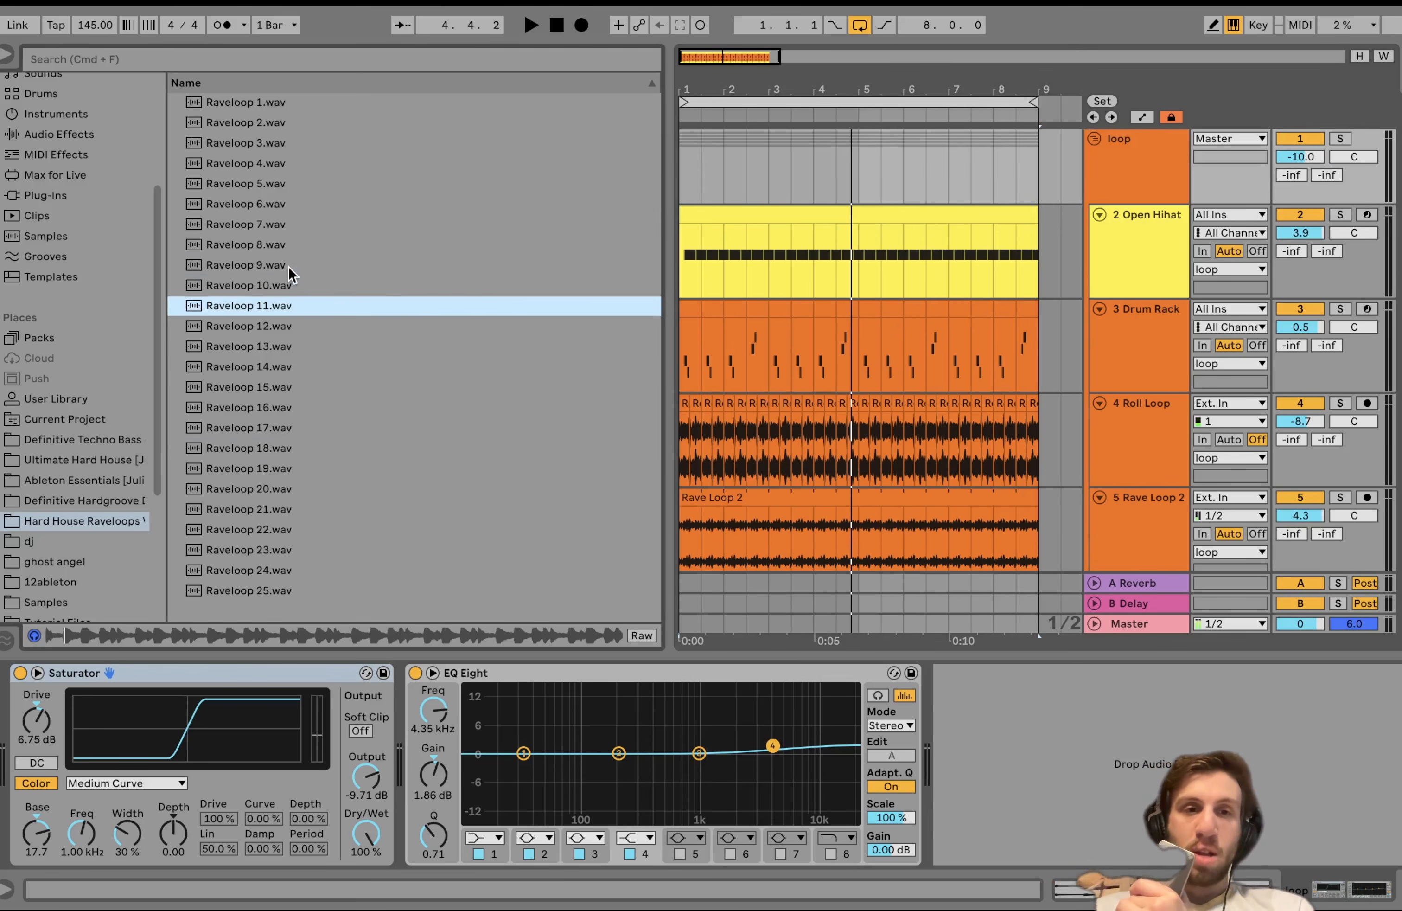